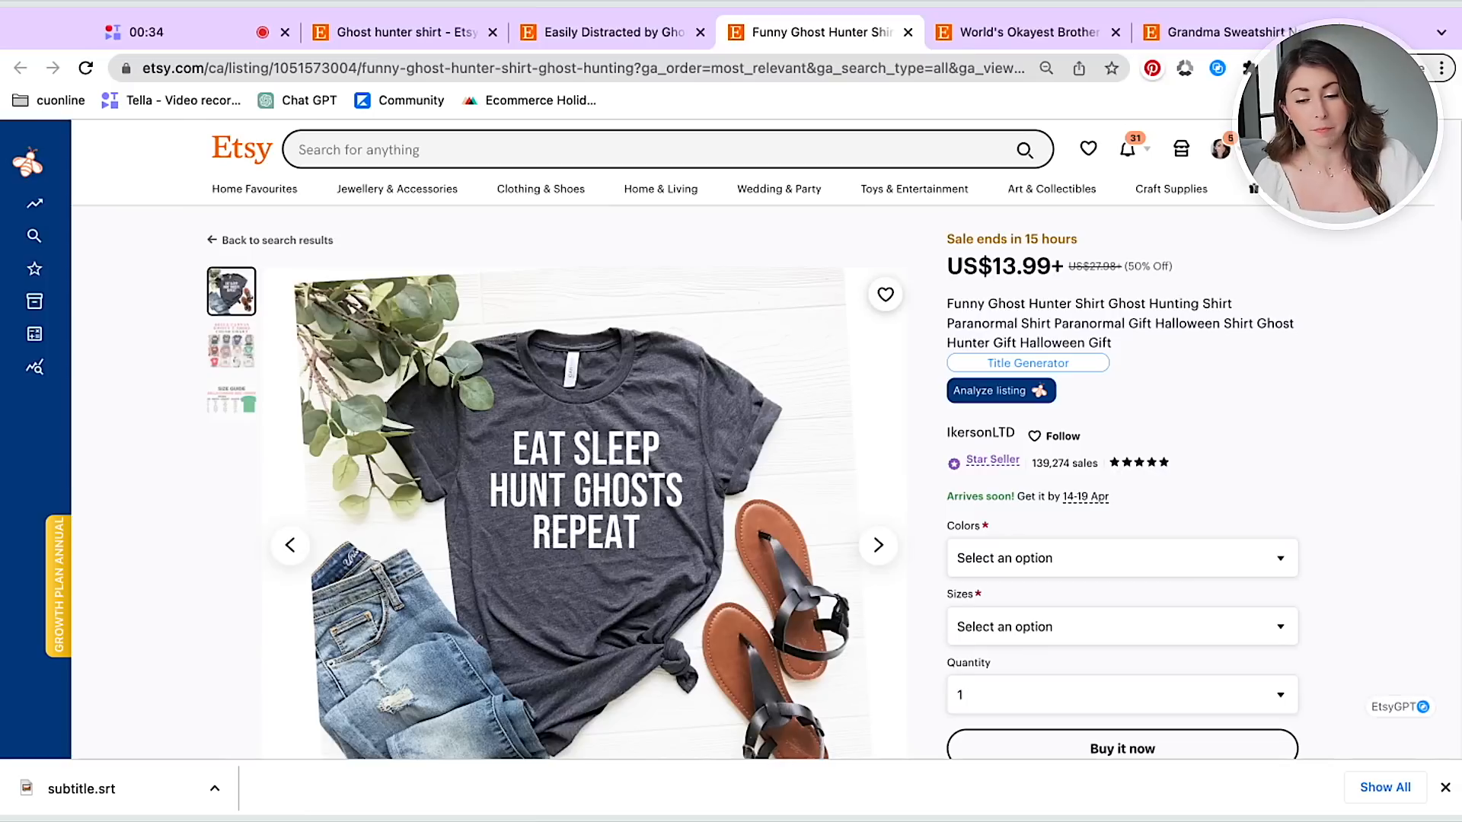
# Step: Open the World's Okayest Brother T-shirt listing and examine its reviews, sales, favorites and other listing analytics
pyautogui.click(1036, 33)
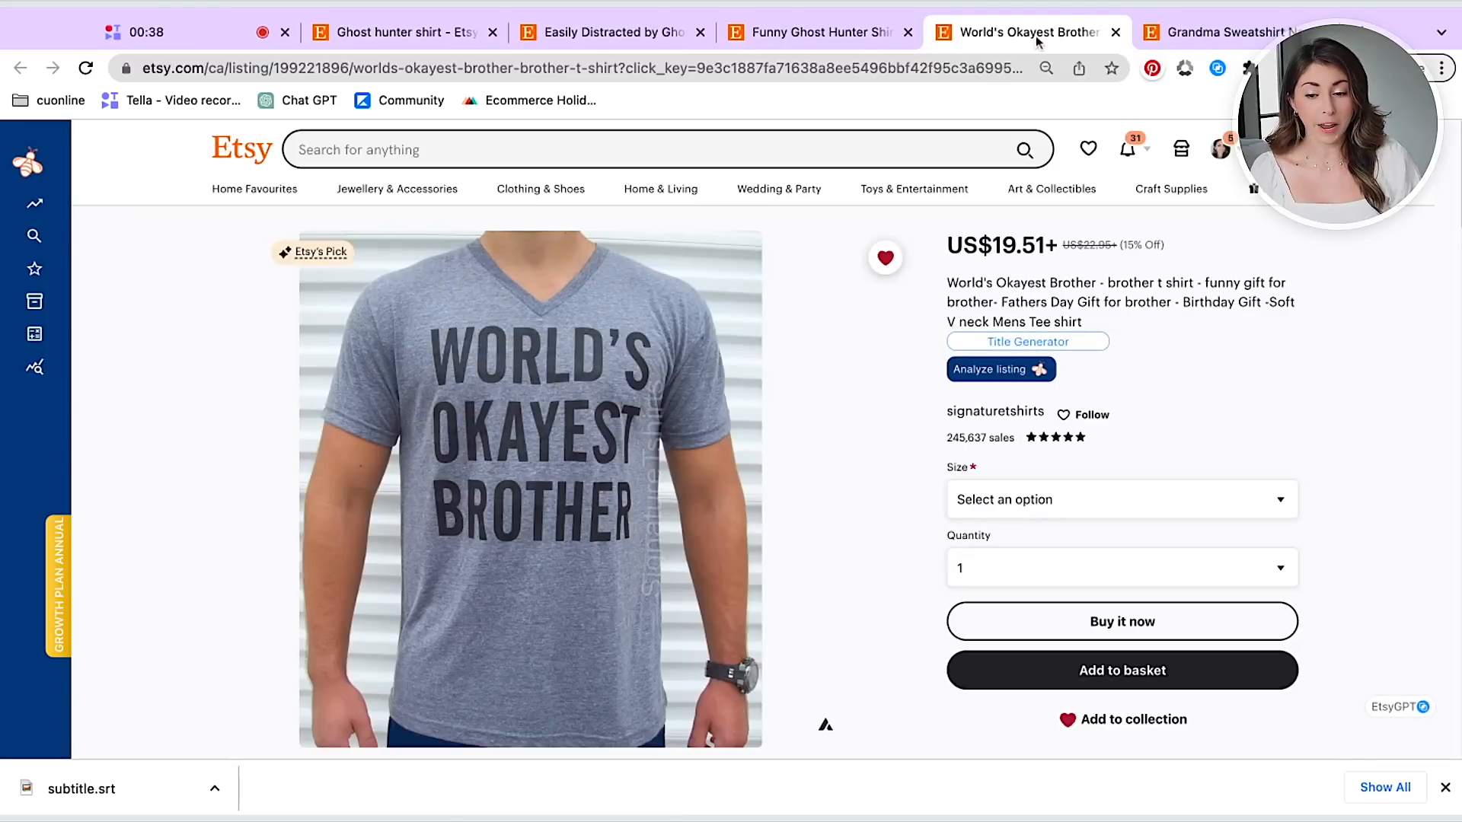
pyautogui.scroll(-5, 577, 272)
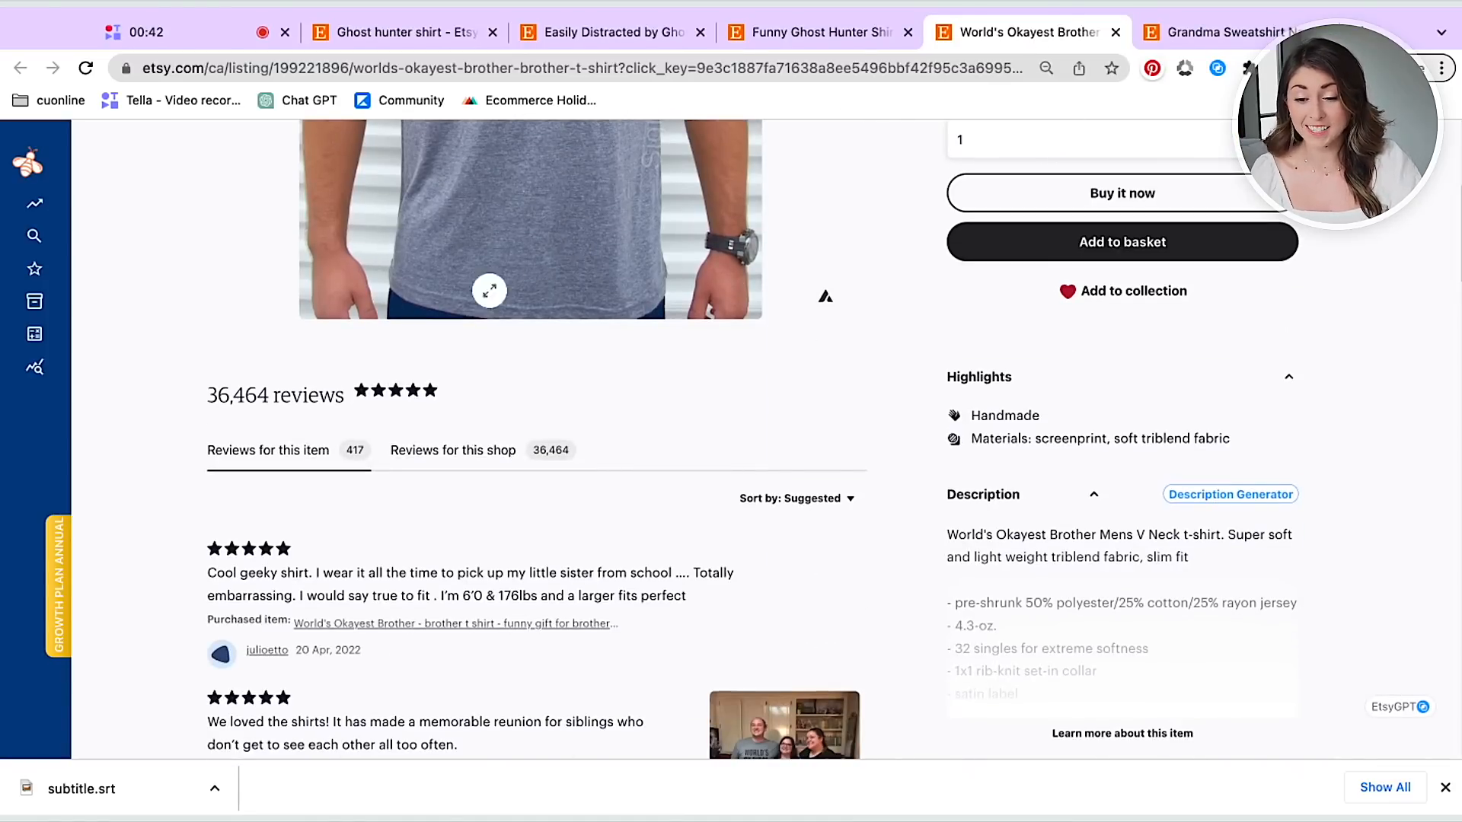
pyautogui.click(130, 213)
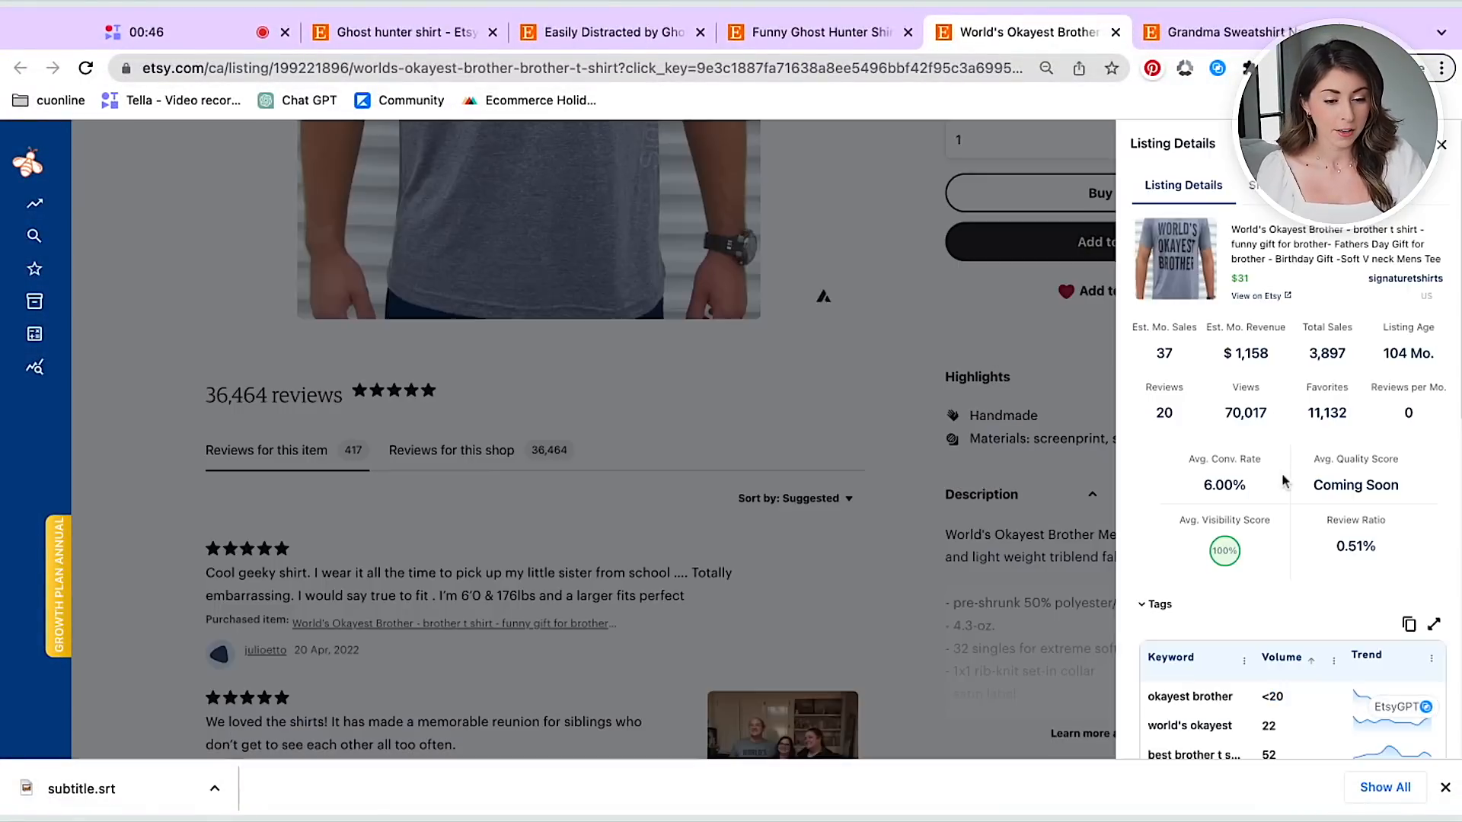
pyautogui.moveTo(1284, 481)
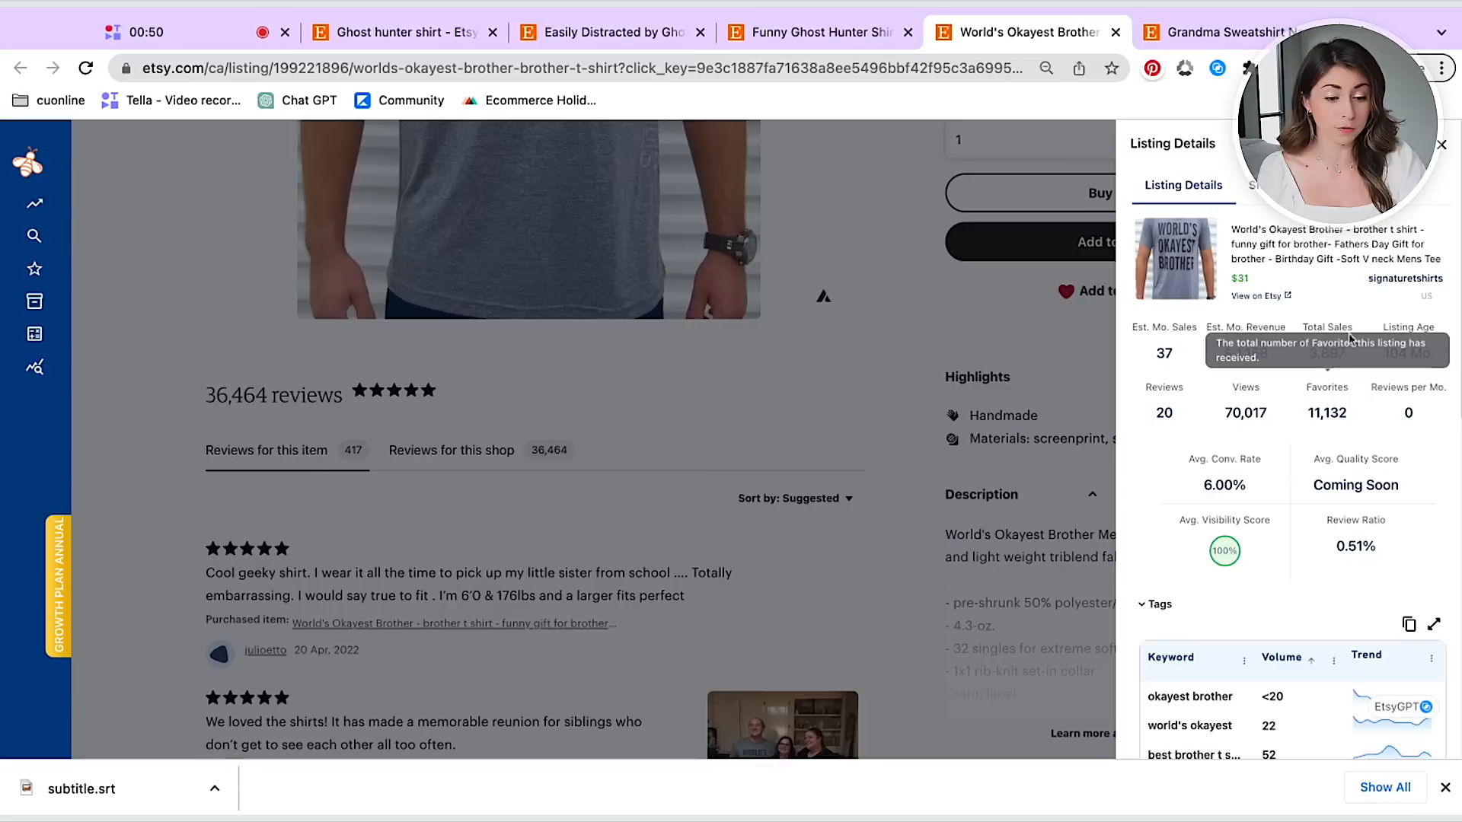
pyautogui.moveTo(1351, 332)
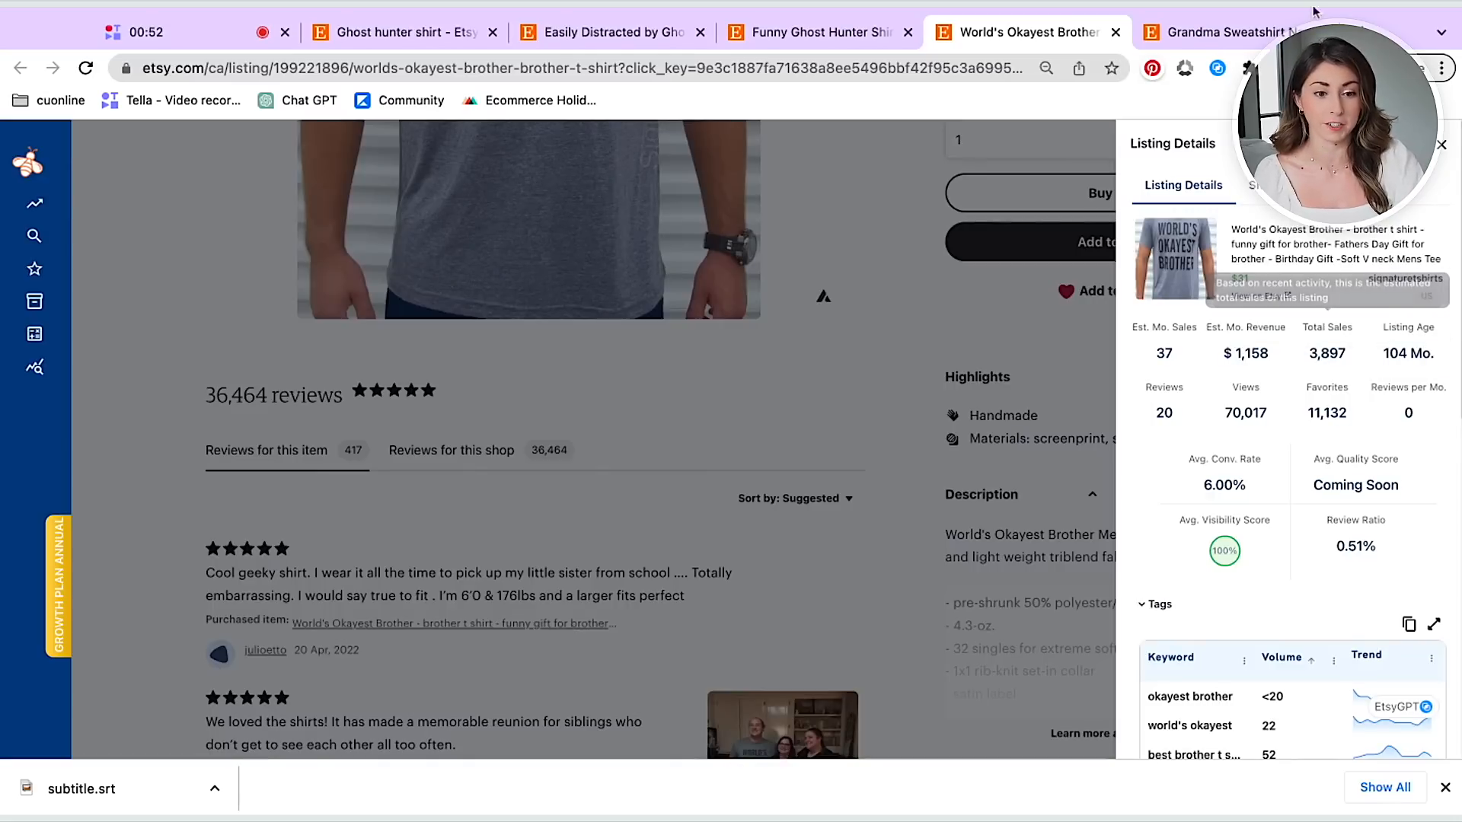
# Step: Examine the Grandma Sweatshirt listing's item reviews and analytics, and view the Funny Ghost Hunter Shirt listing
pyautogui.click(1228, 34)
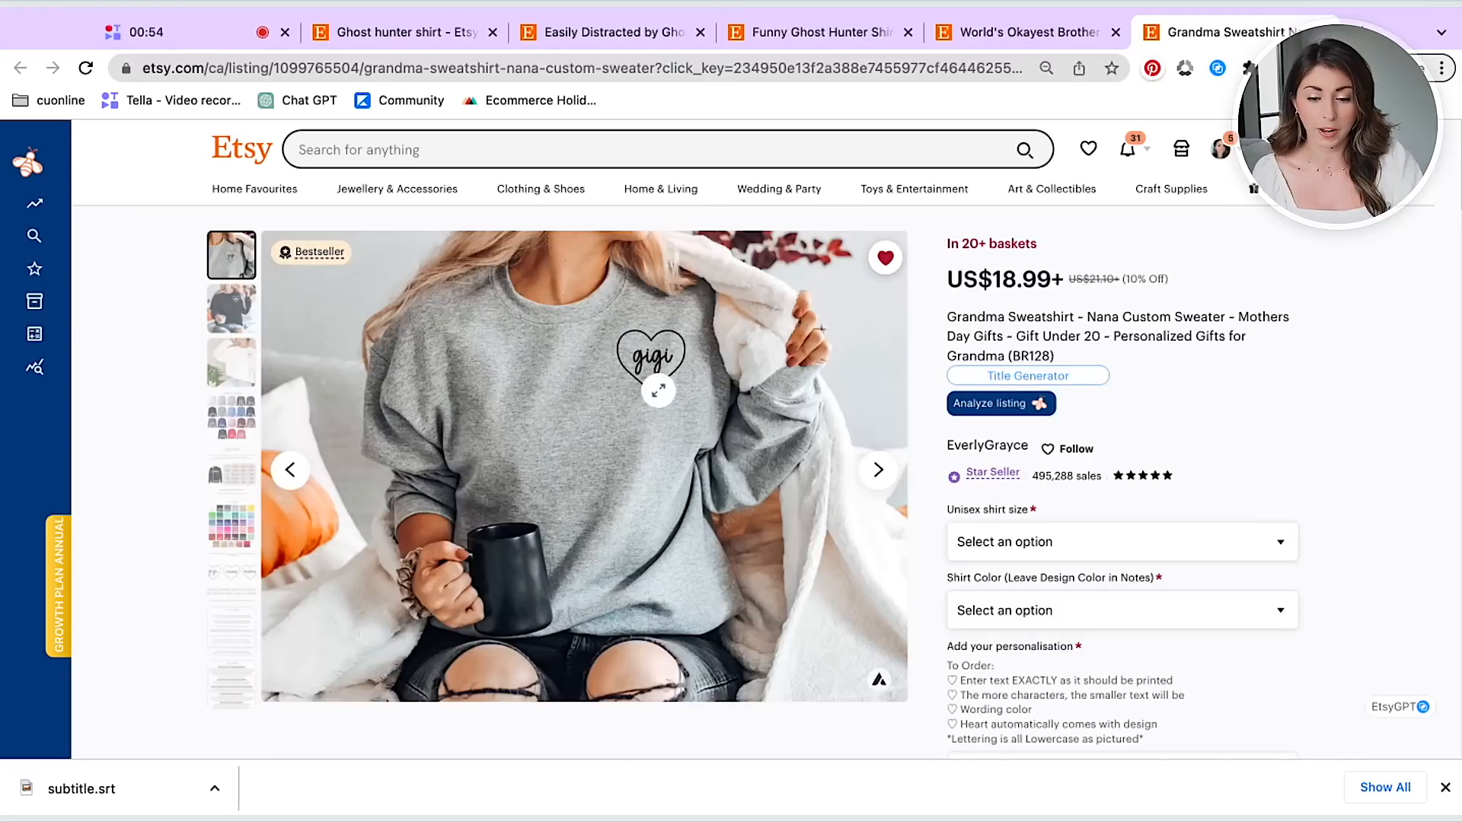
pyautogui.scroll(-5, 522, 380)
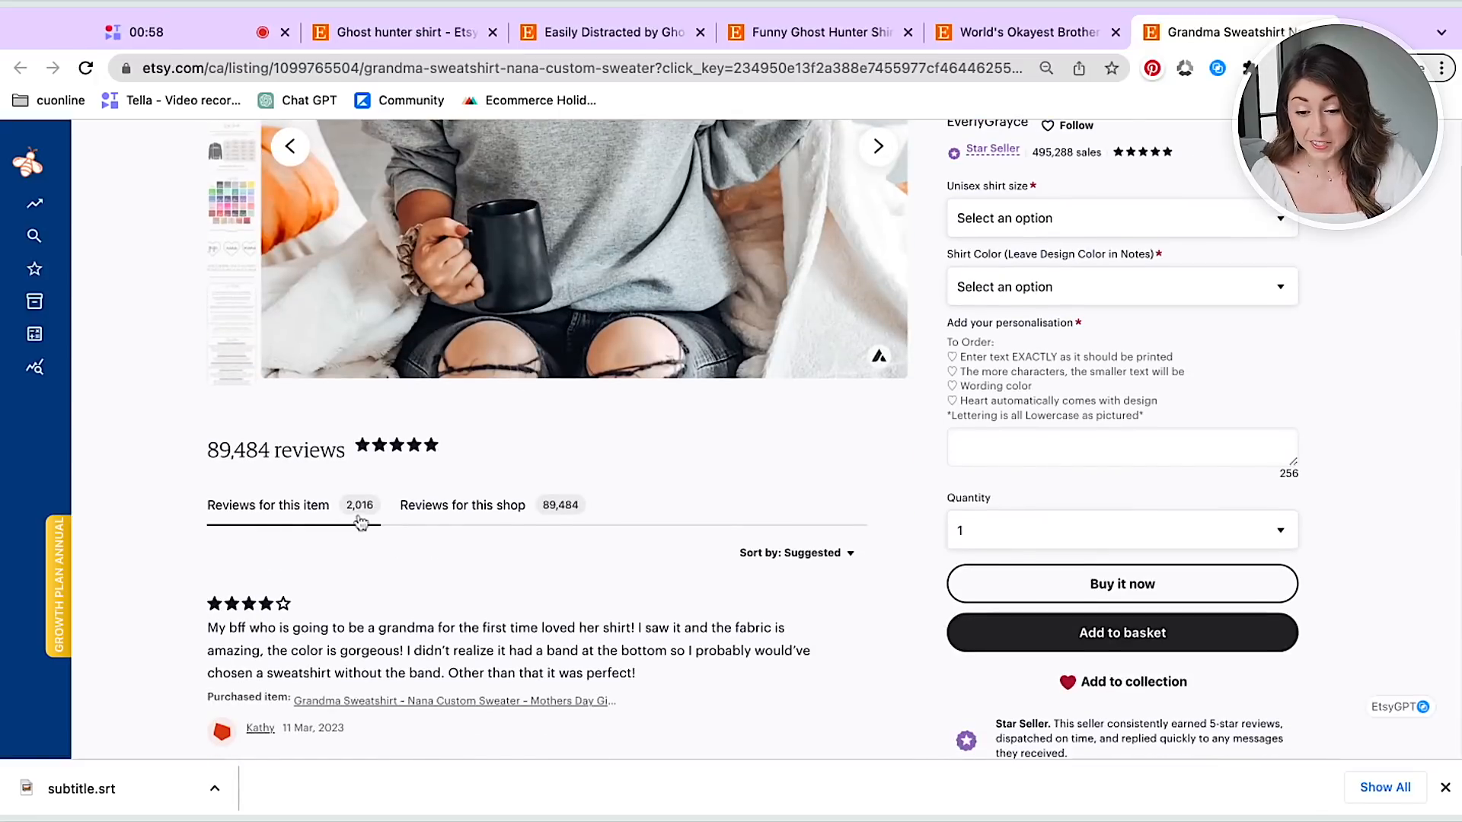
pyautogui.click(62, 210)
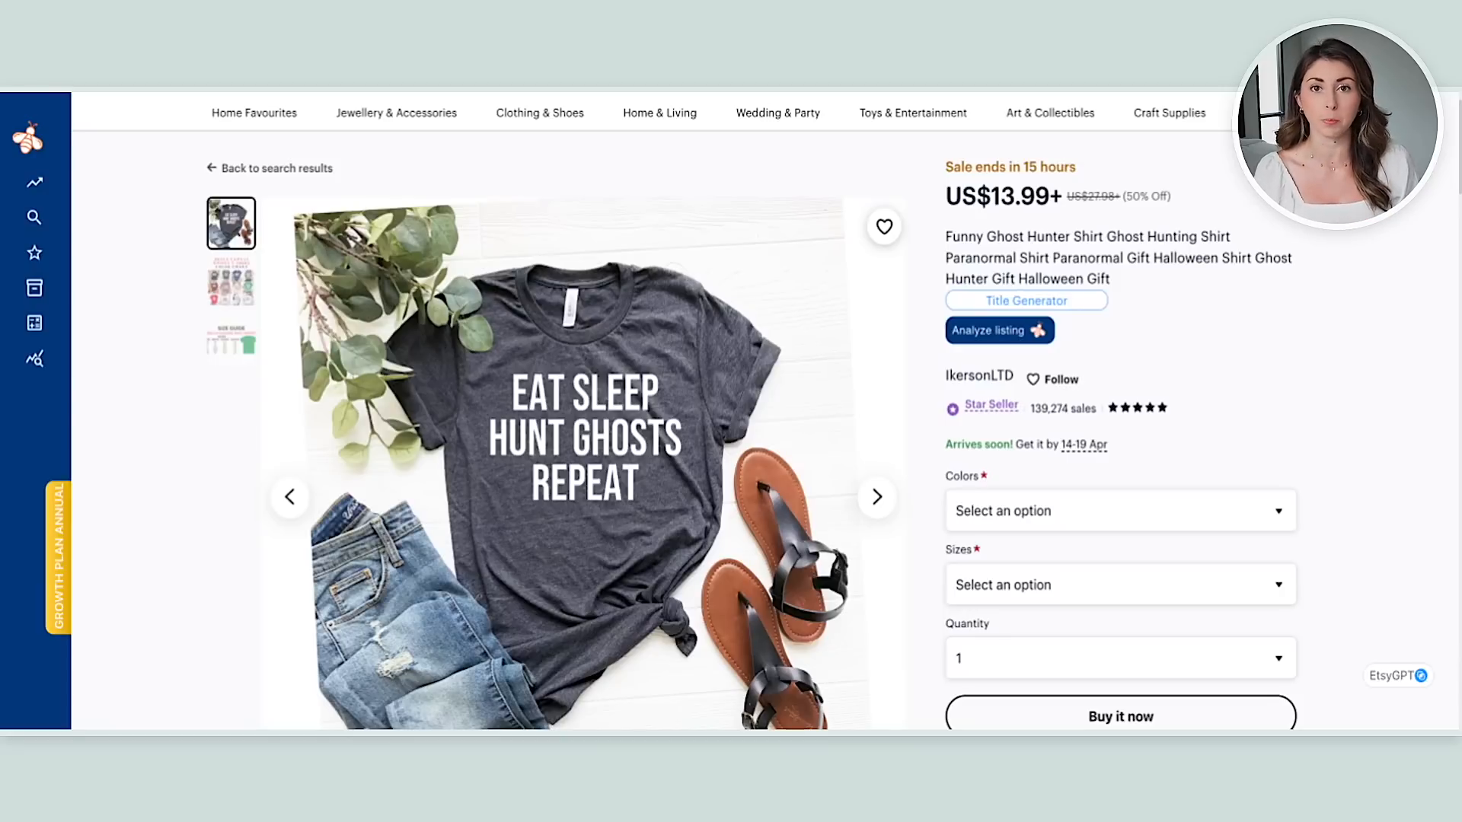
pyautogui.scroll(-1, 731, 430)
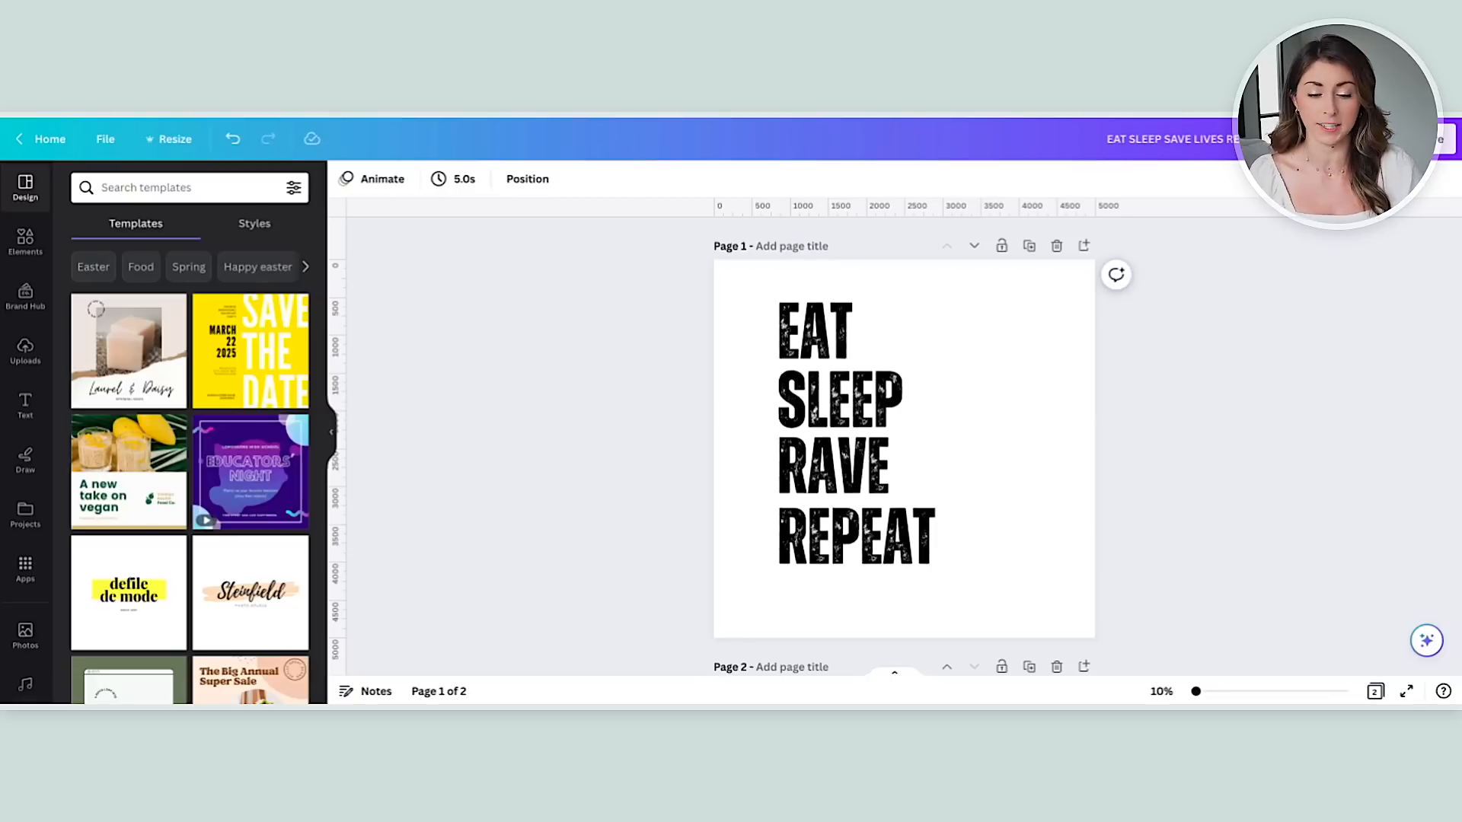
# Step: In the Canva design, check the font of the EAT SLEEP RAVE REPEAT text and view the shirt mockup on page 2
pyautogui.click(855, 436)
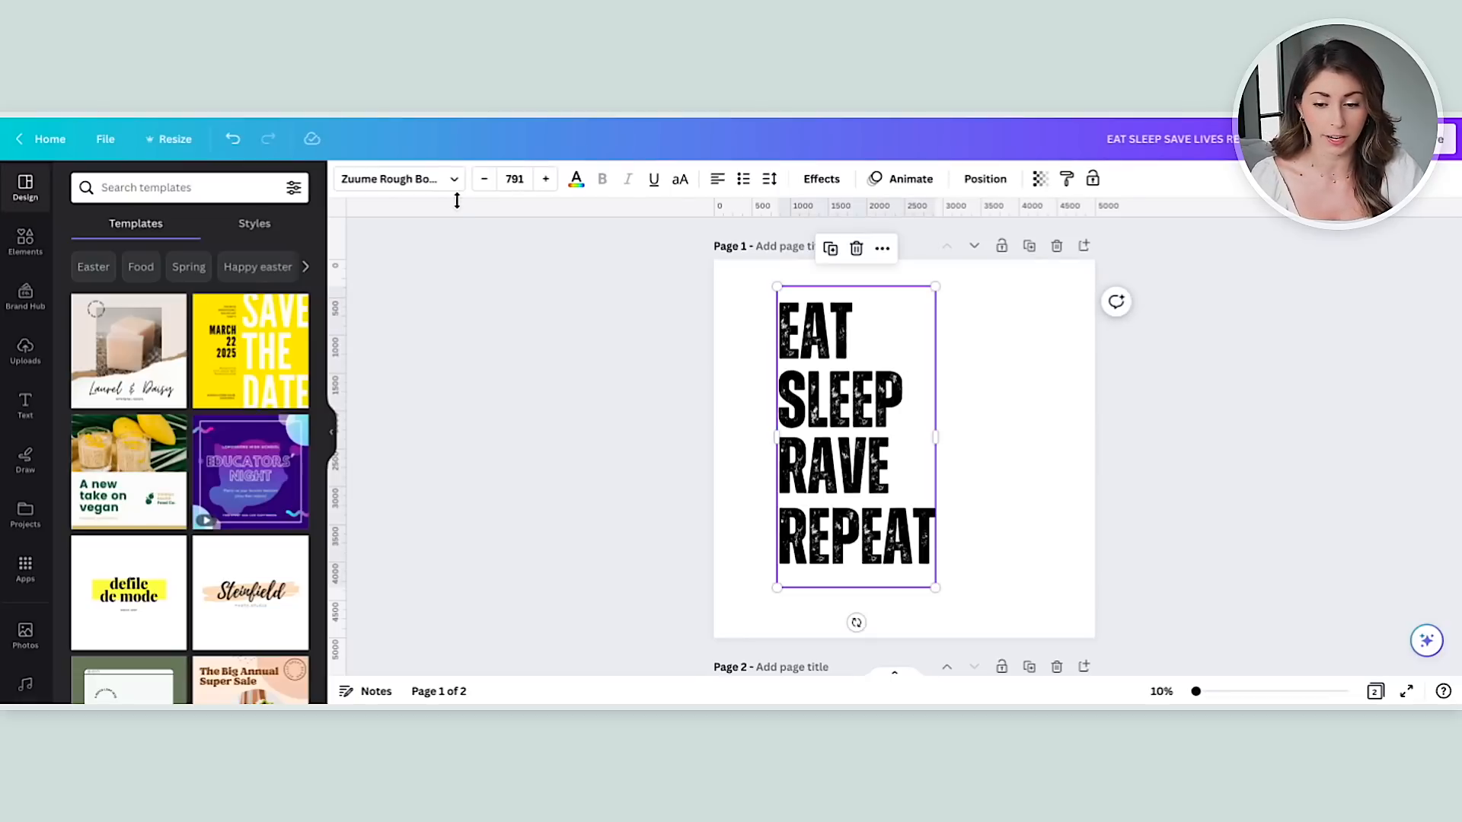
pyautogui.click(454, 181)
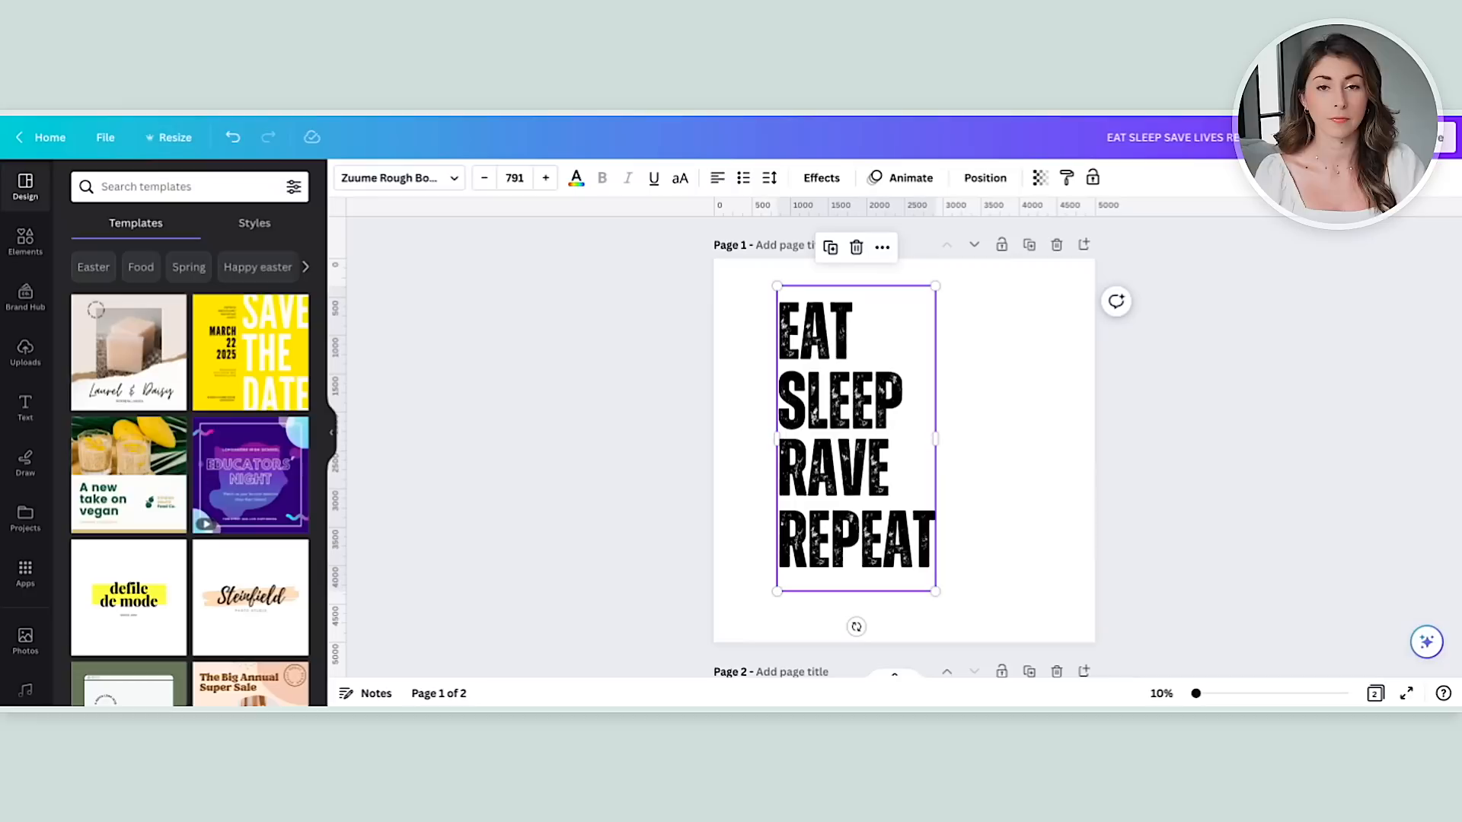
pyautogui.scroll(-4, 903, 446)
pyautogui.scroll(-3, 903, 446)
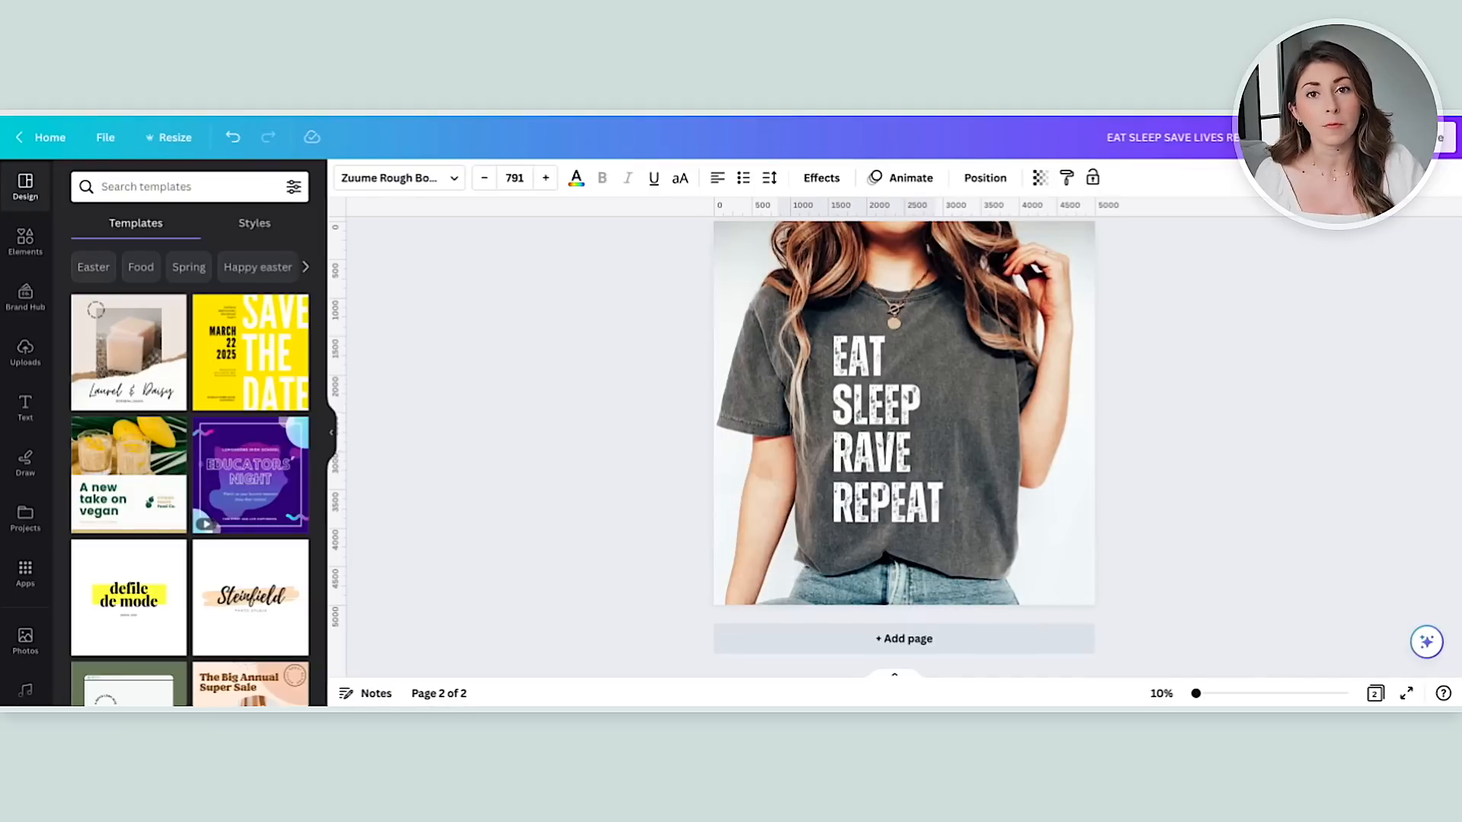
pyautogui.scroll(5, 903, 446)
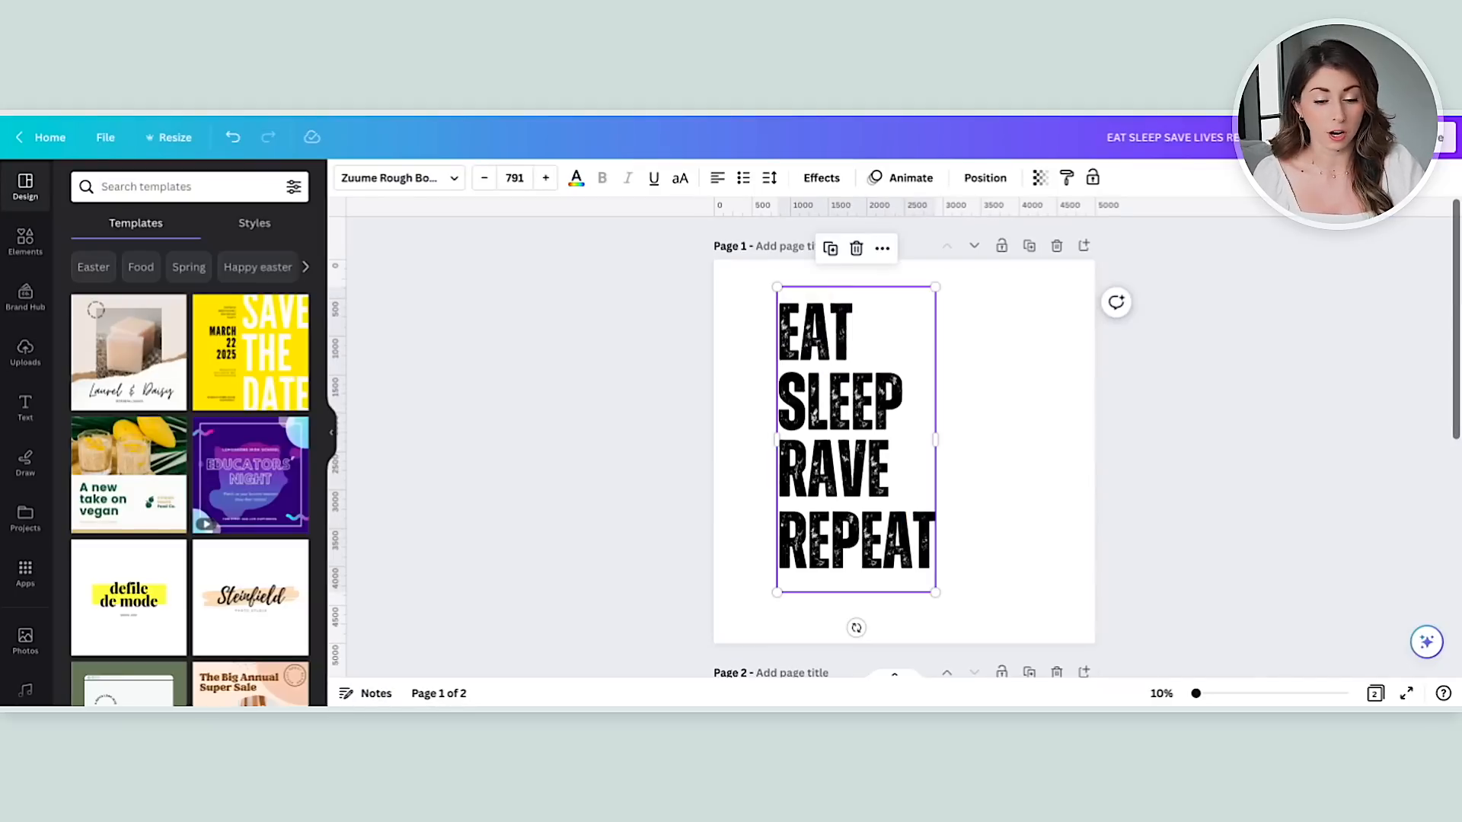
# Step: Duplicate the EAT SLEEP RAVE REPEAT page and replace RAVE with SAVE LIVES on the copy
pyautogui.click(1029, 246)
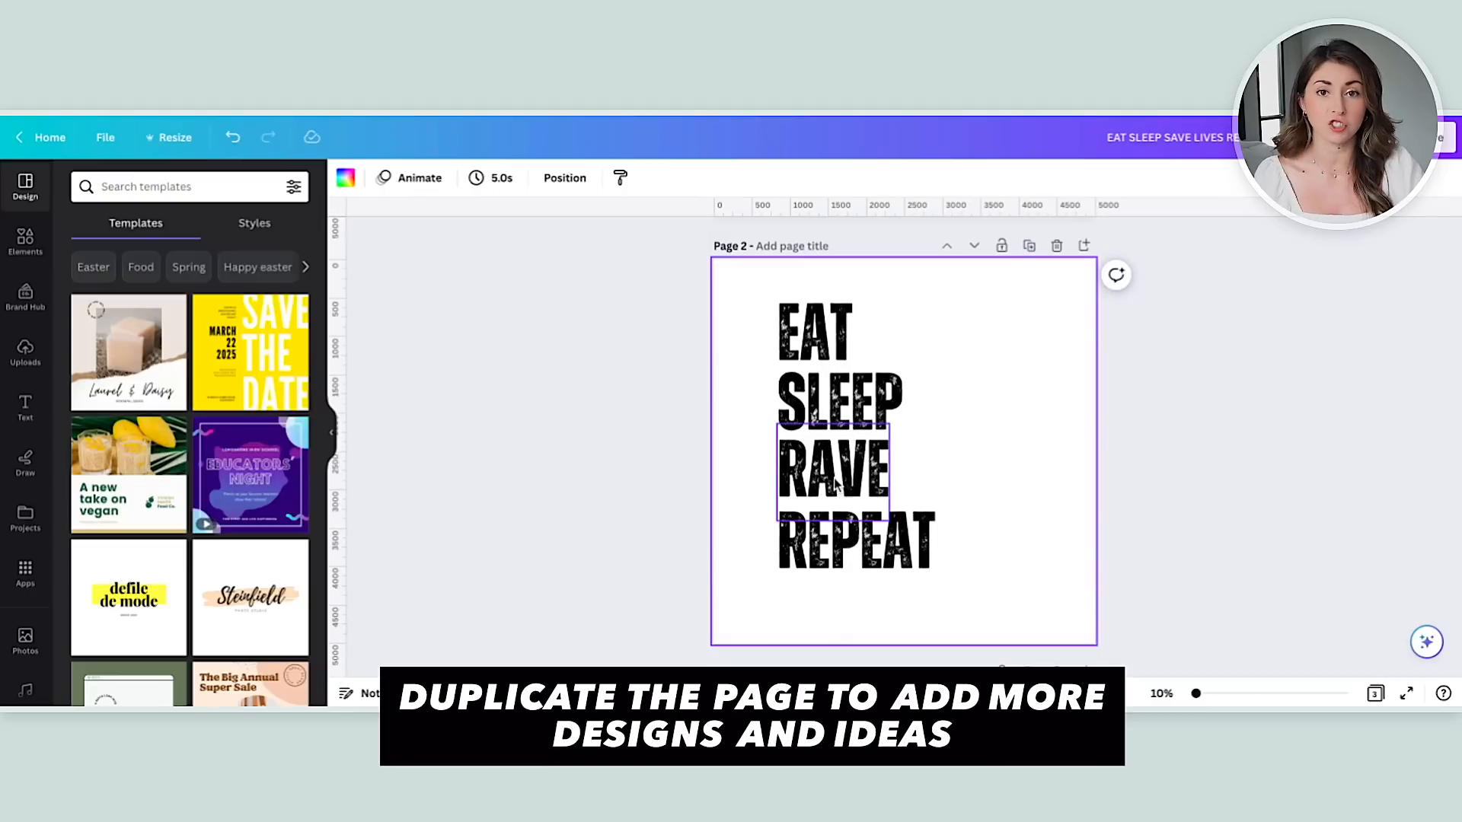
pyautogui.click(838, 487)
pyautogui.doubleClick(836, 486)
pyautogui.write('SAVE LIVES')
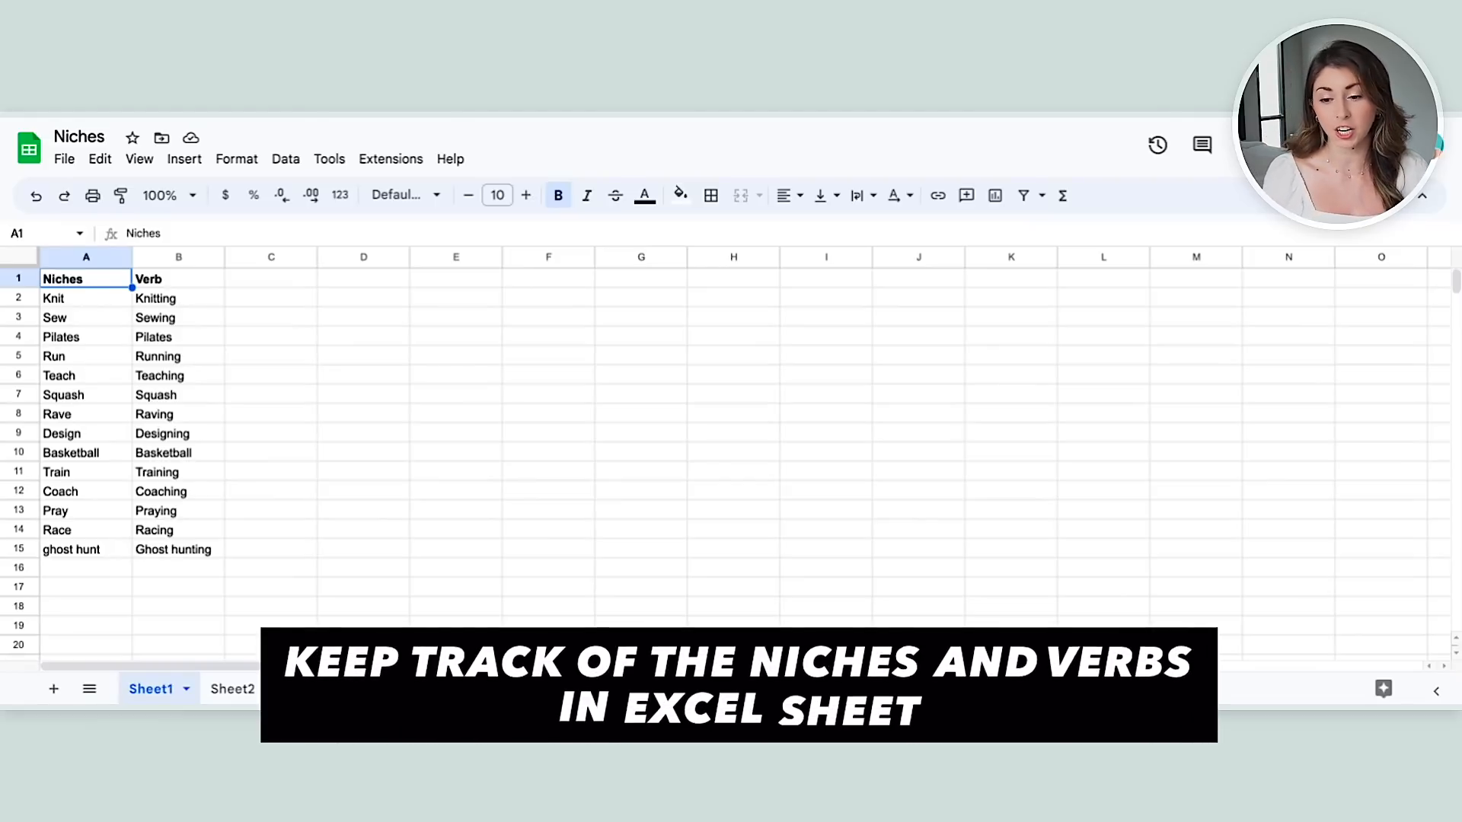
# Step: In the Niches spreadsheet, try out a Saying heading in cell C1 and clear it again
pyautogui.click(252, 285)
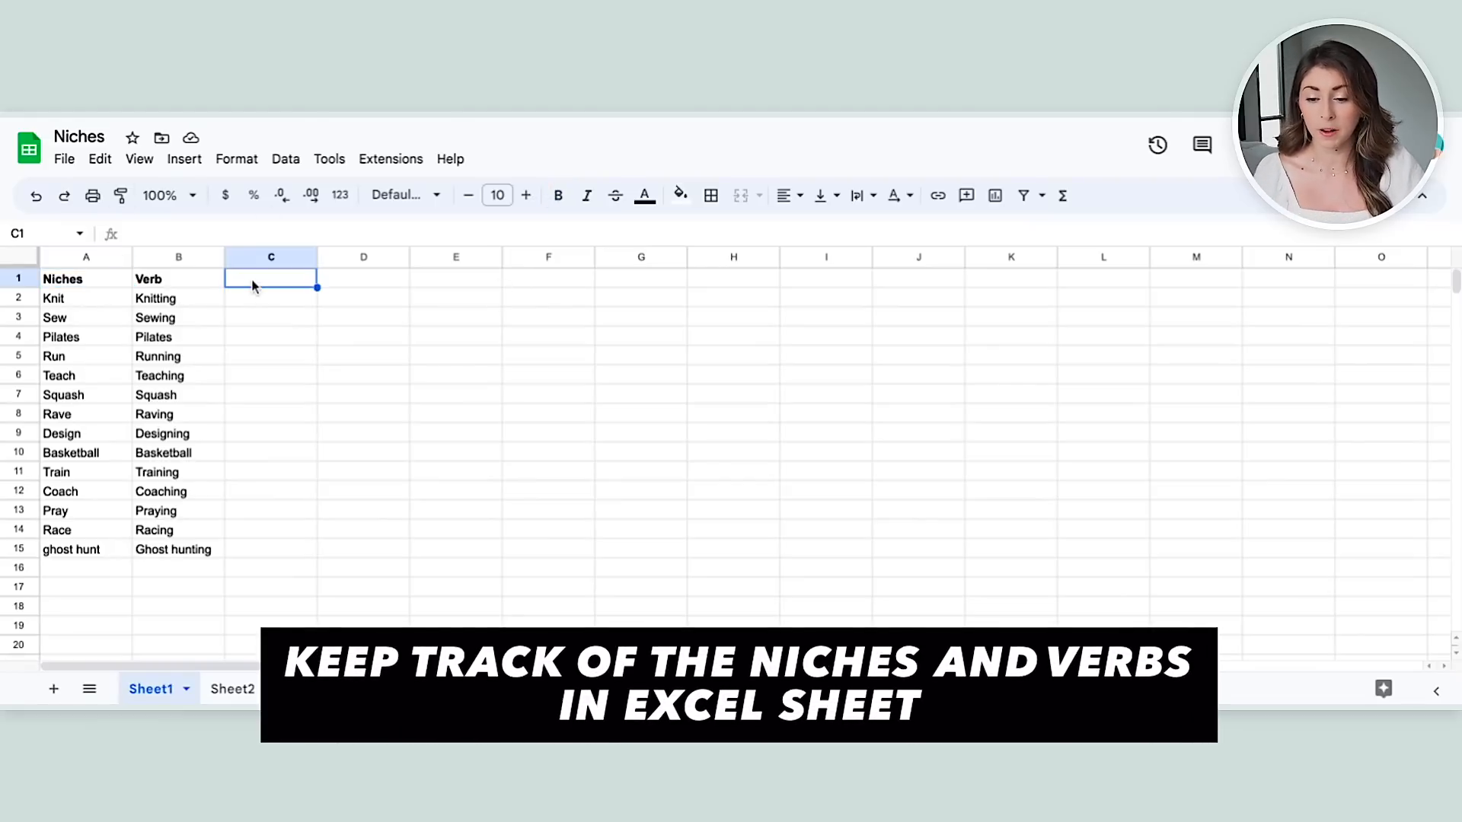
pyautogui.write('Saying')
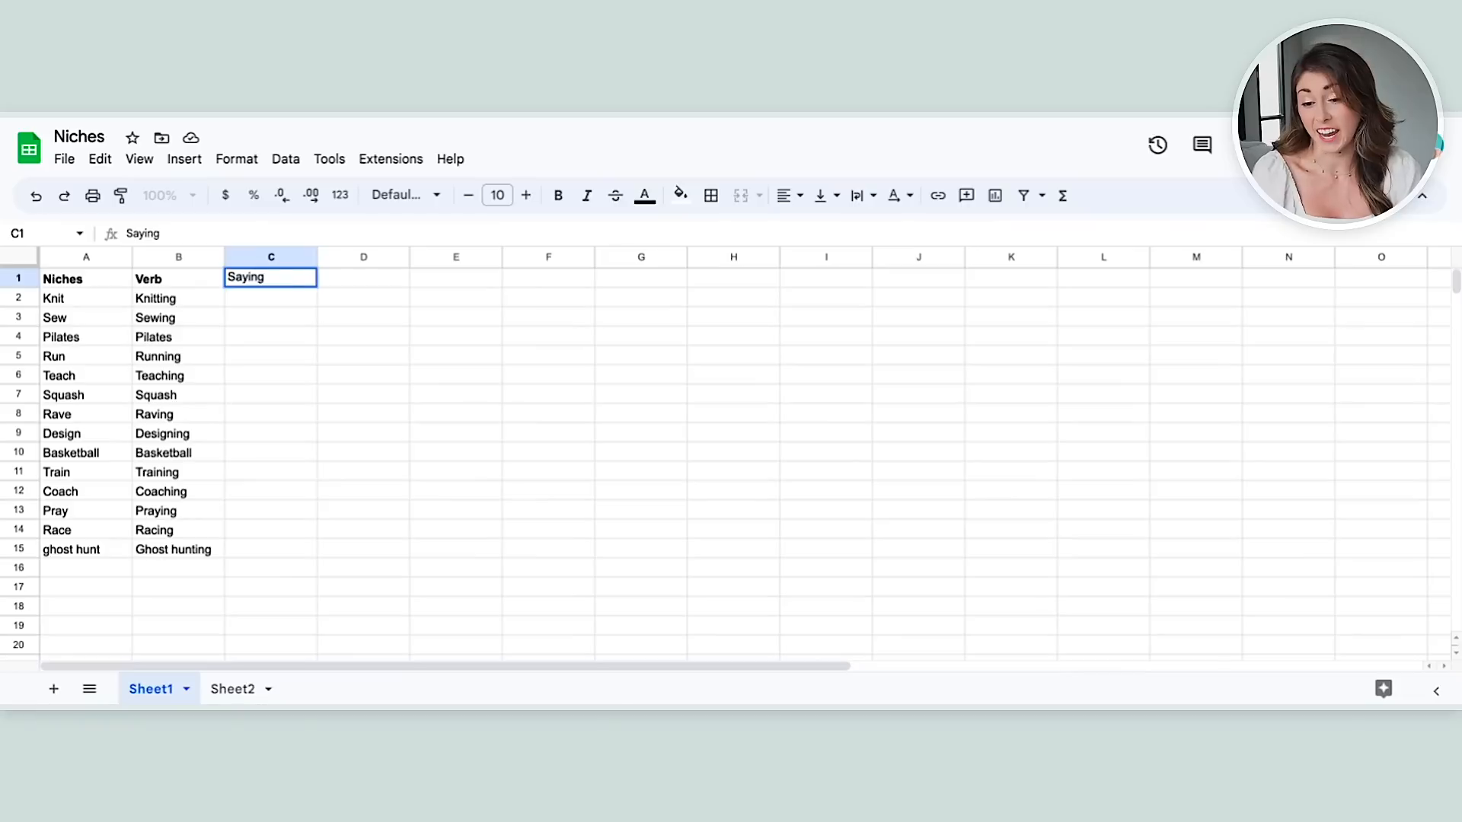
pyautogui.click(381, 343)
pyautogui.click(299, 281)
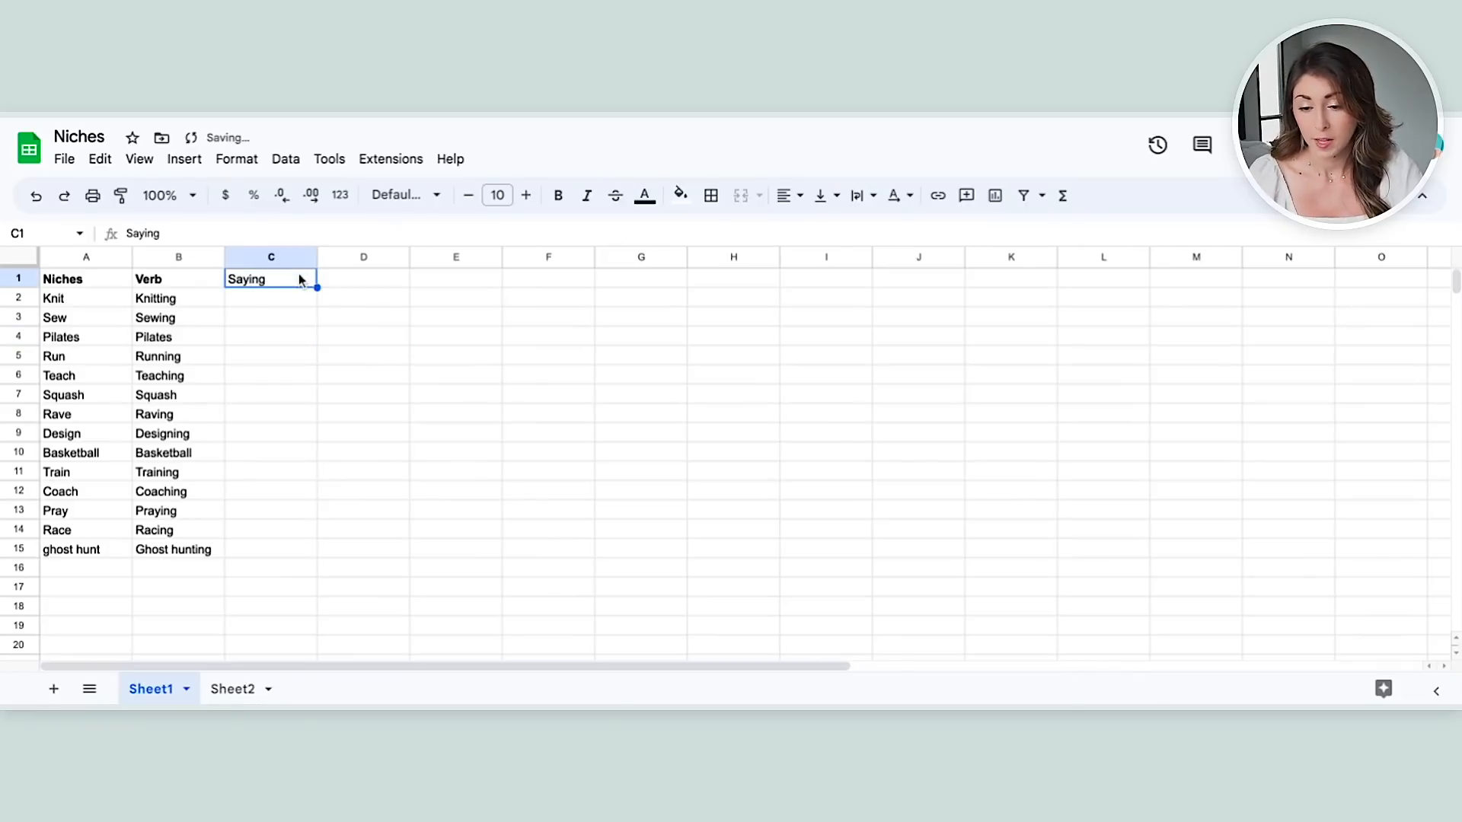
pyautogui.press('Delete')
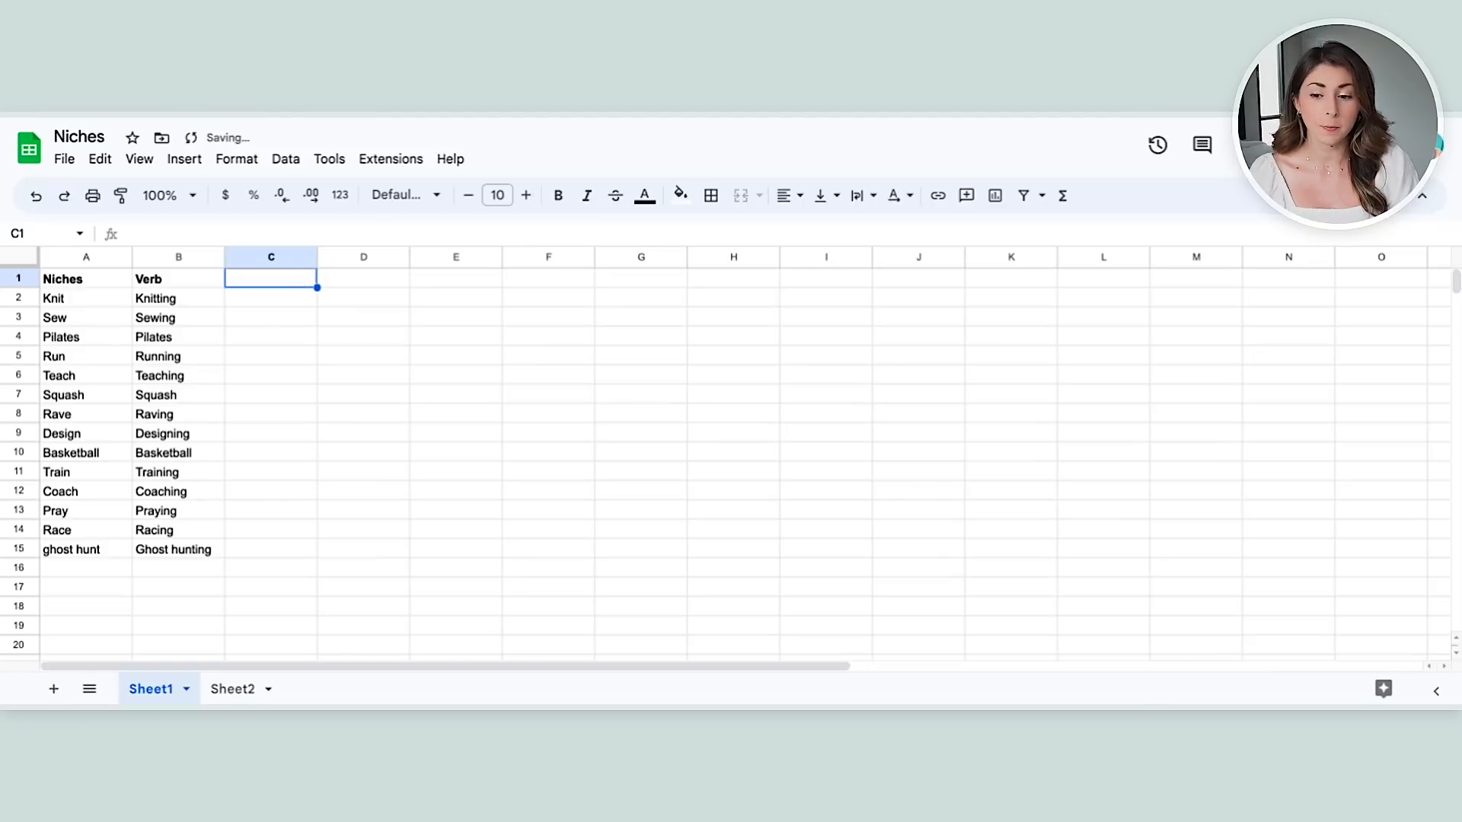
# Step: Download the Niches sheet as a CSV file and upload it as Bulk create data in the Canva design
pyautogui.click(70, 162)
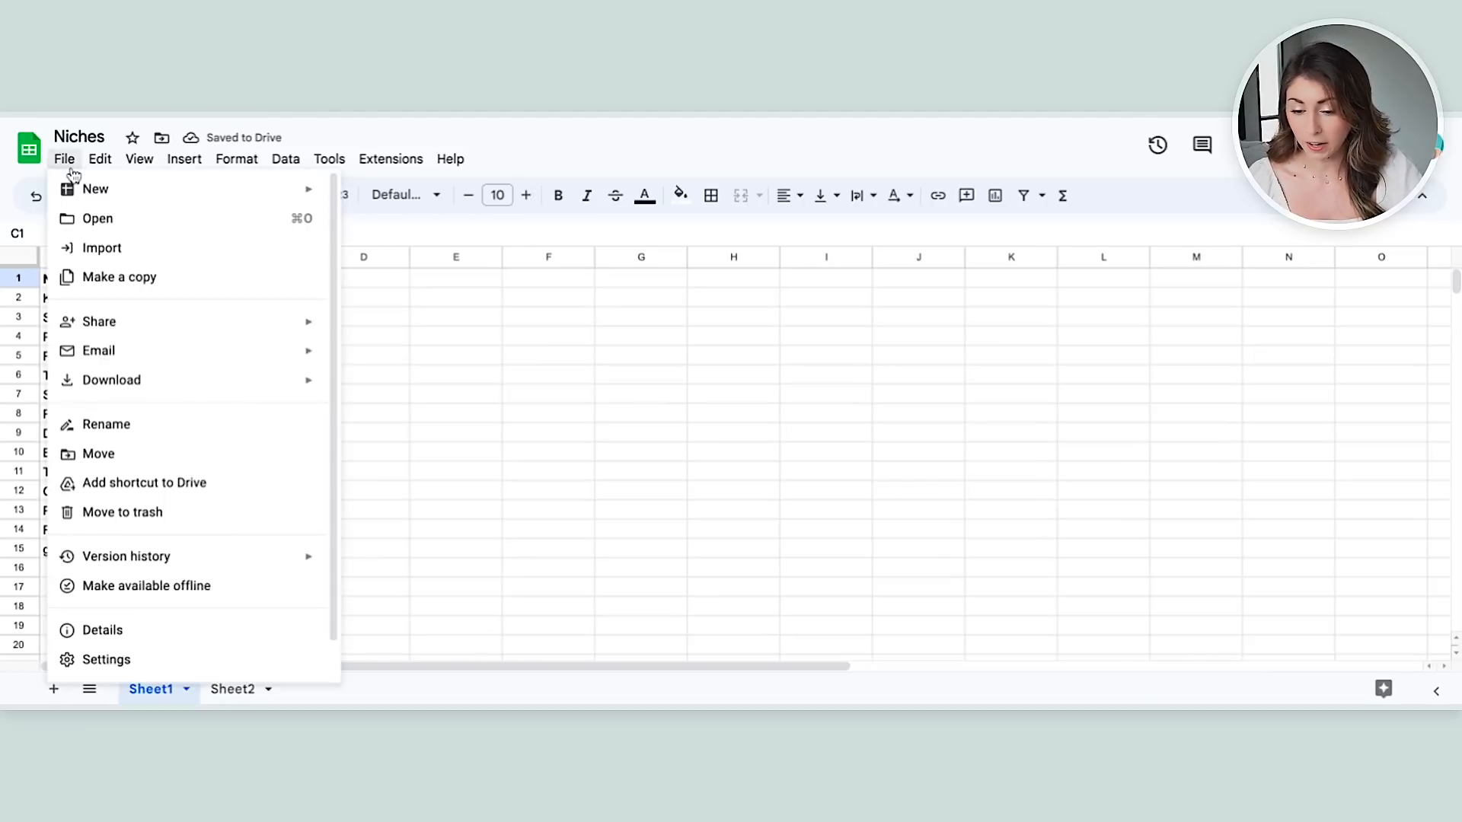
pyautogui.moveTo(140, 395)
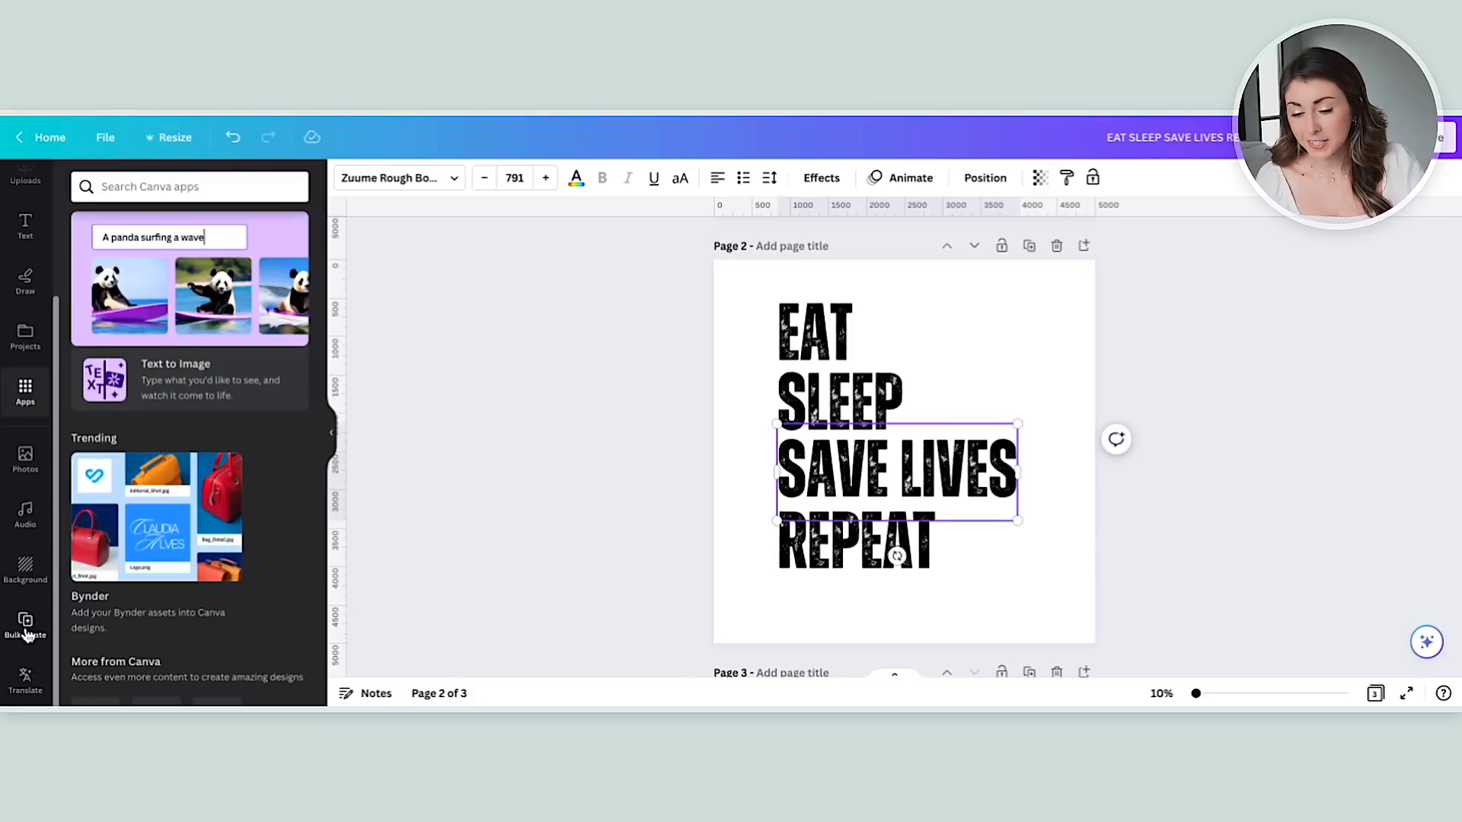
pyautogui.click(27, 626)
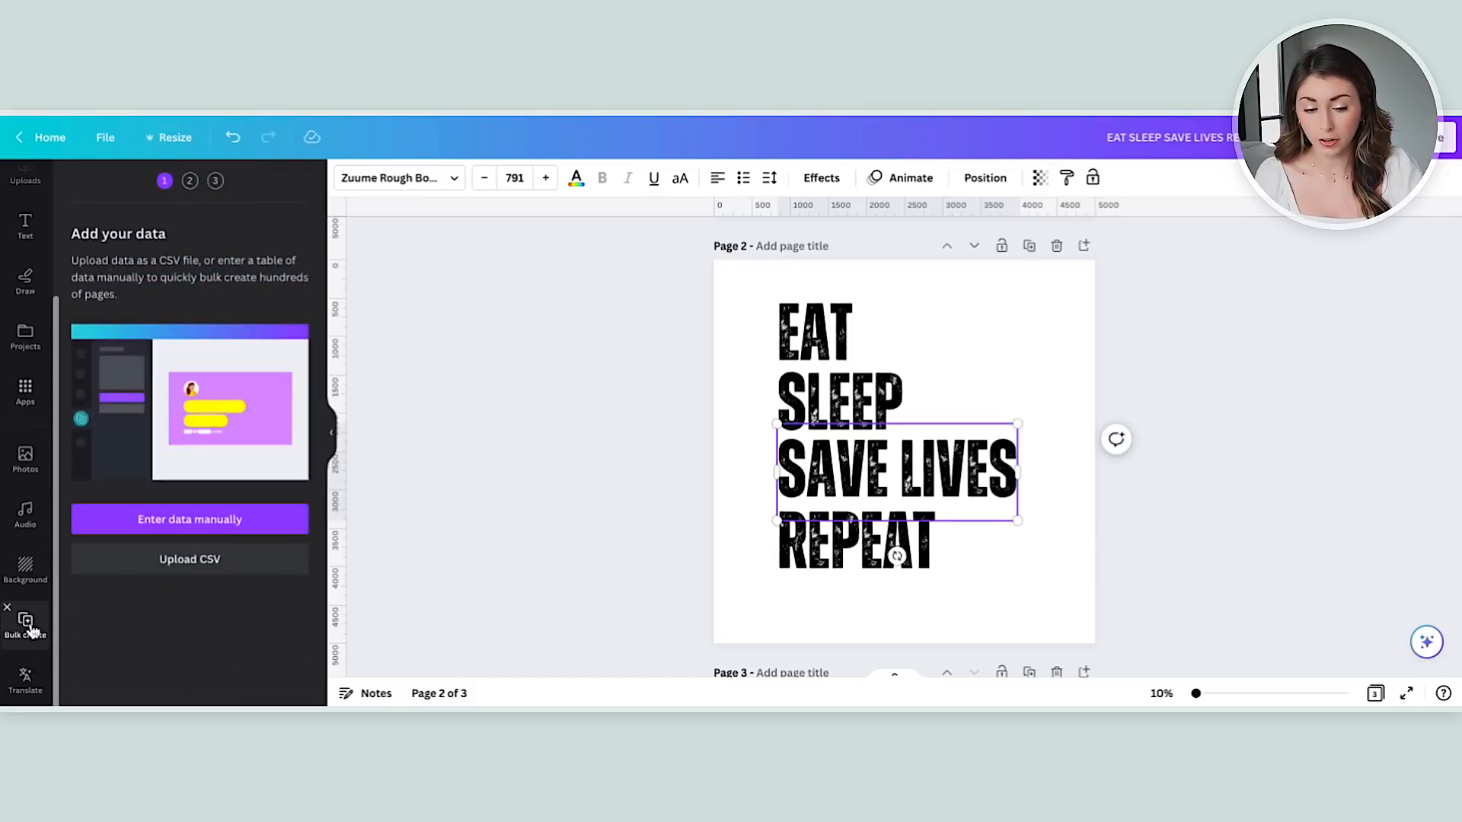
pyautogui.click(238, 571)
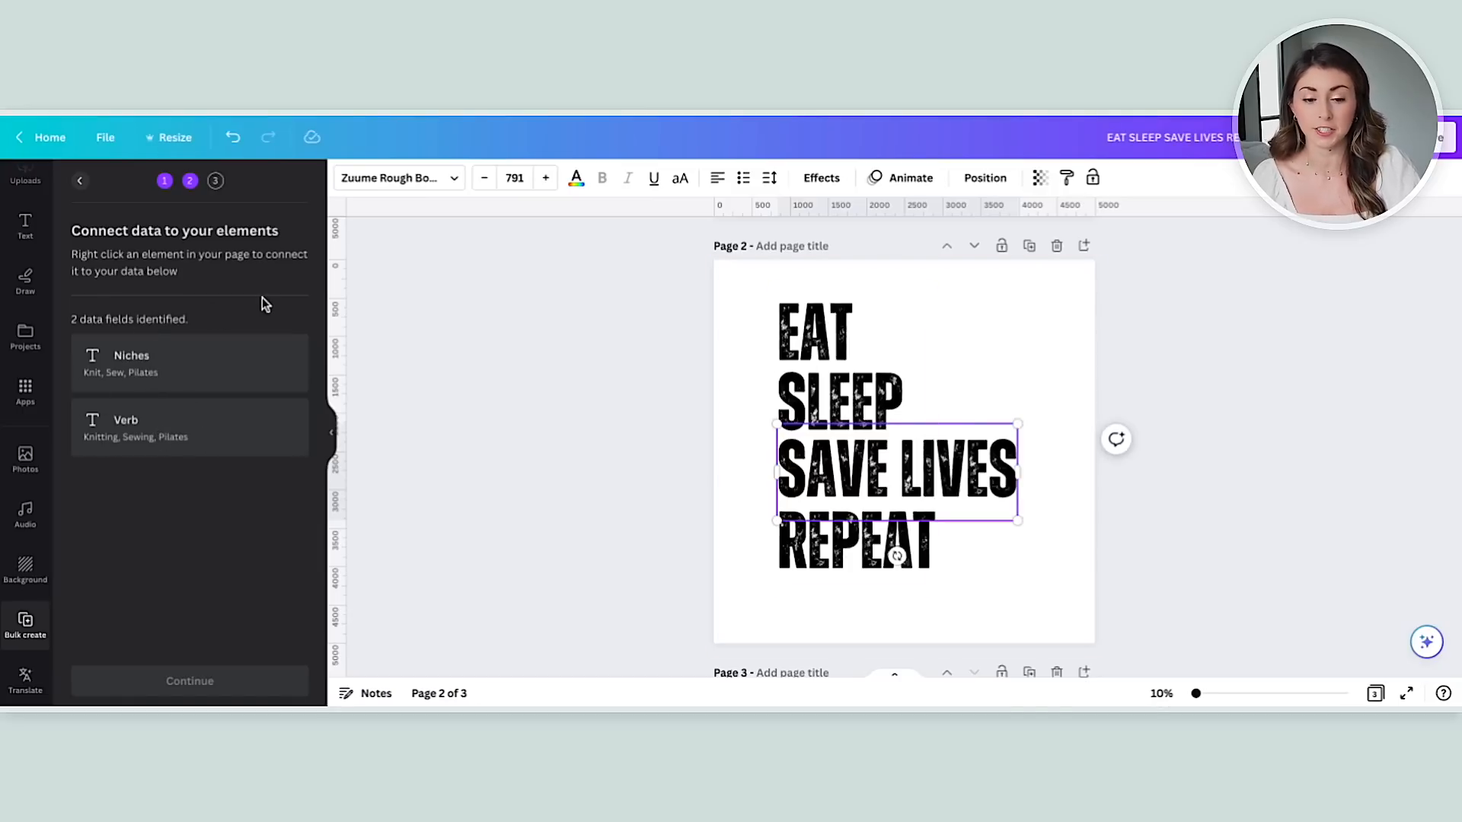
# Step: Connect the SAVE LIVES text on page 2 to the Niches data field
pyautogui.click(1056, 371)
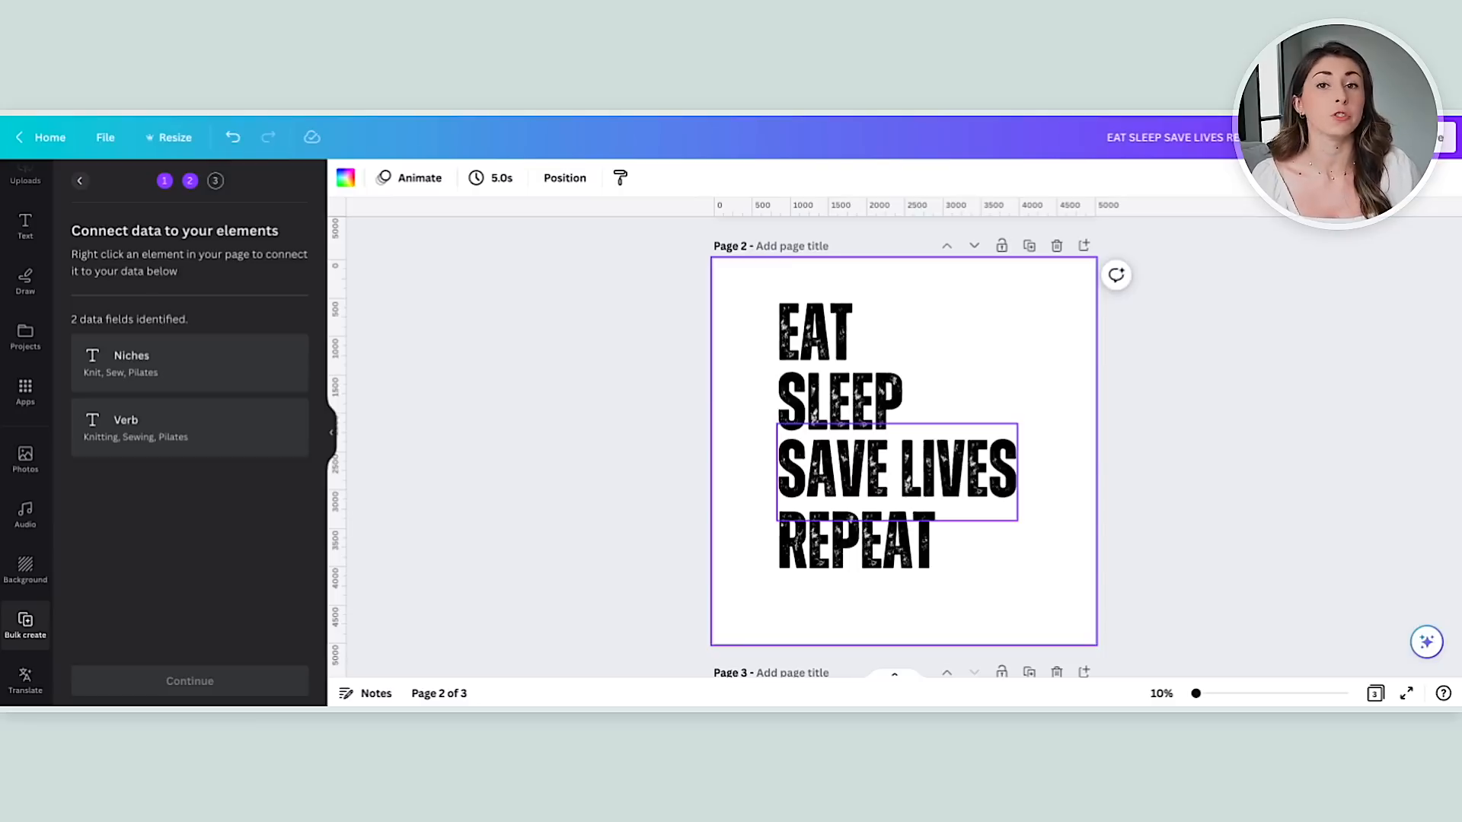
pyautogui.rightClick(983, 472)
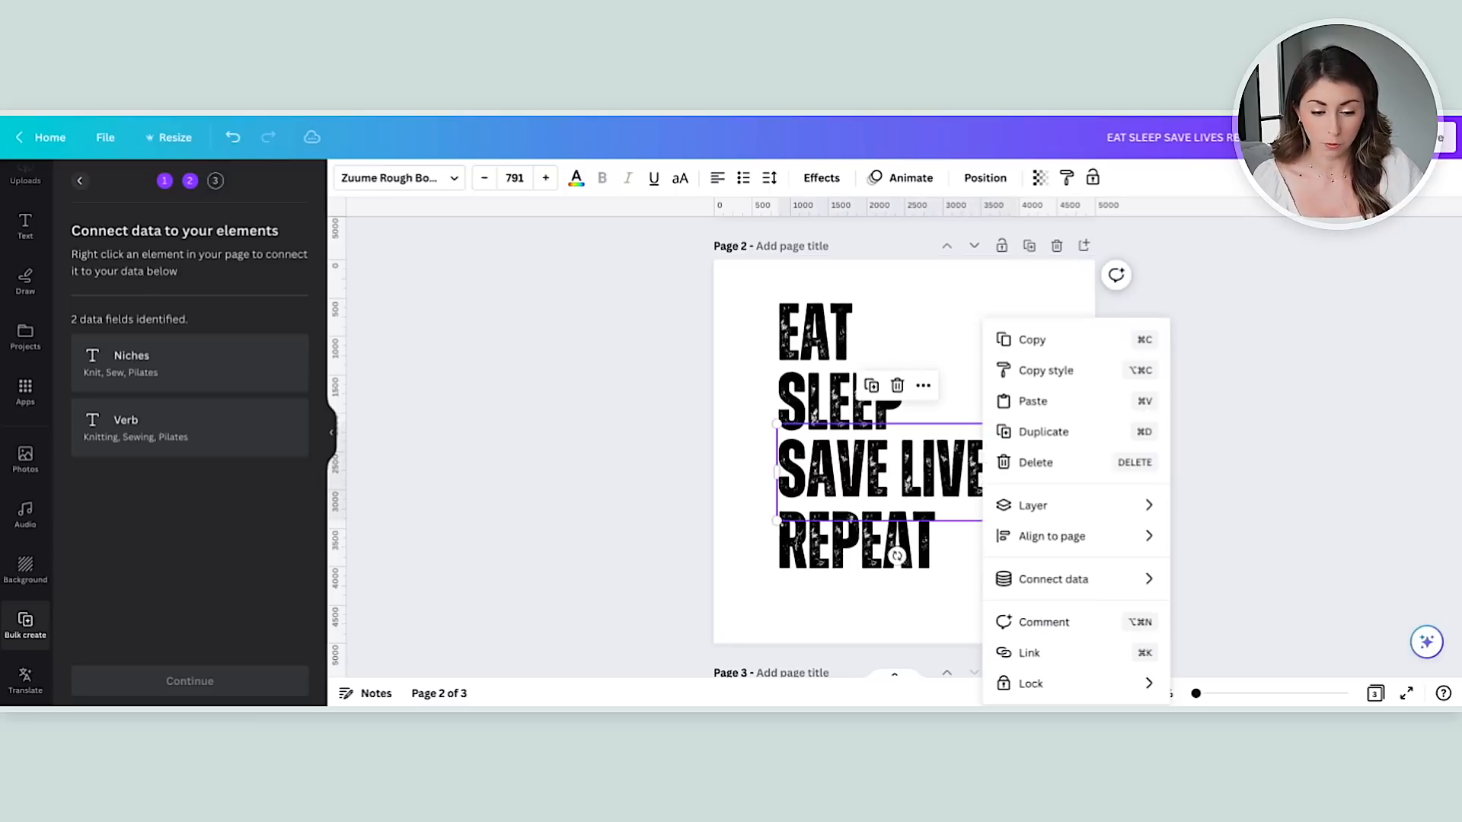
pyautogui.moveTo(1053, 582)
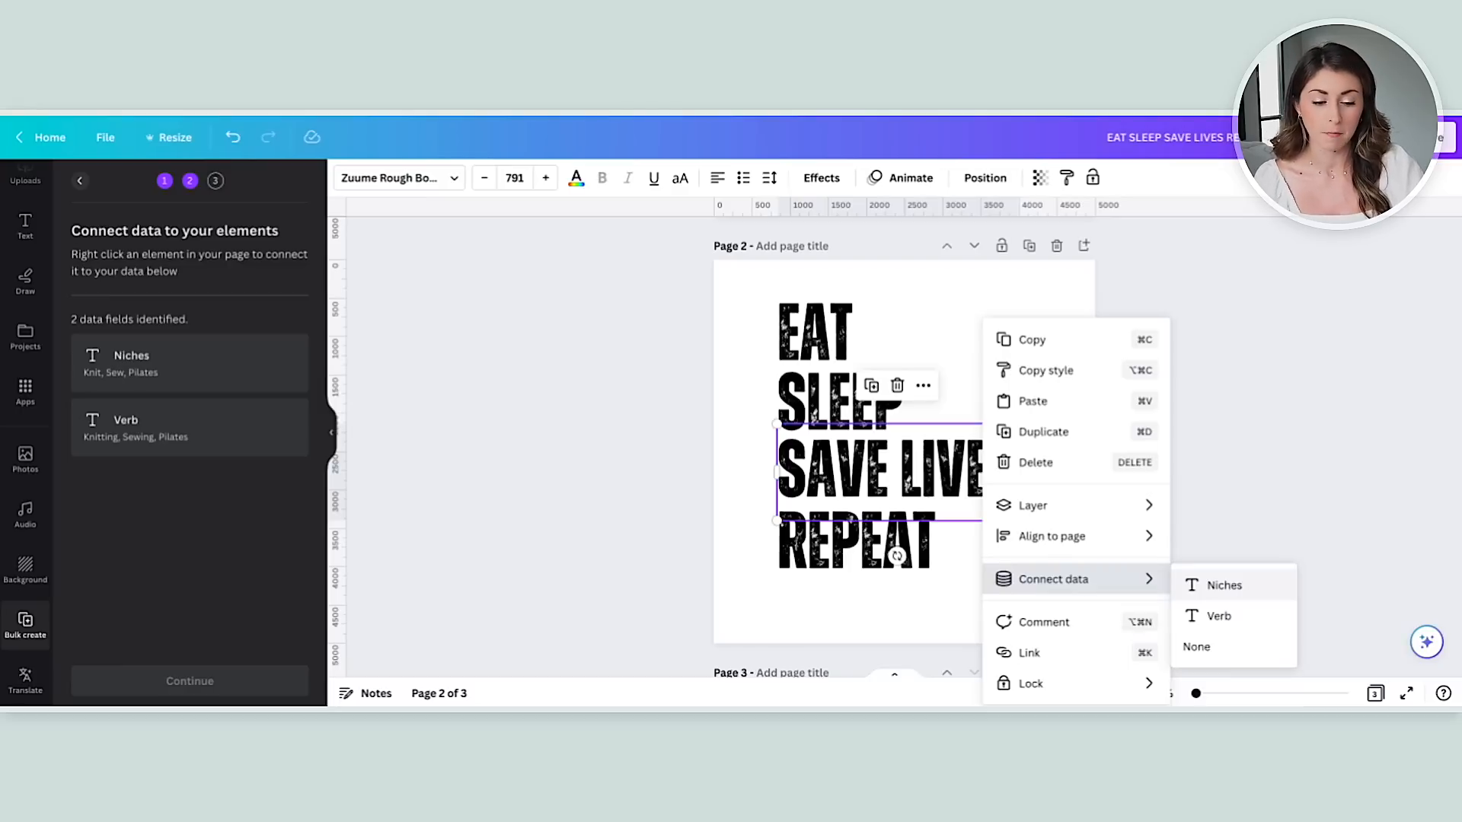
pyautogui.click(1223, 585)
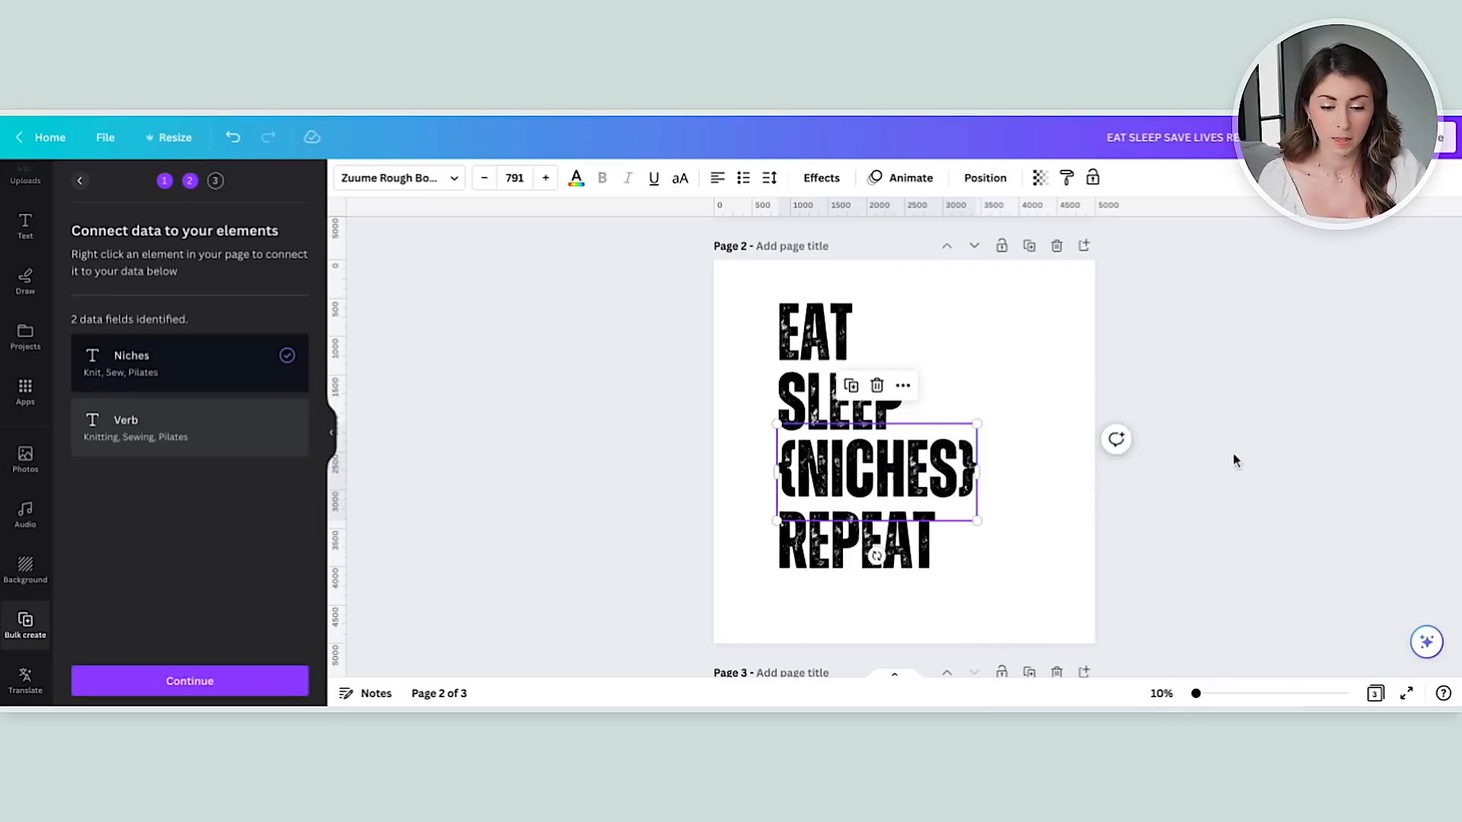
pyautogui.click(1249, 435)
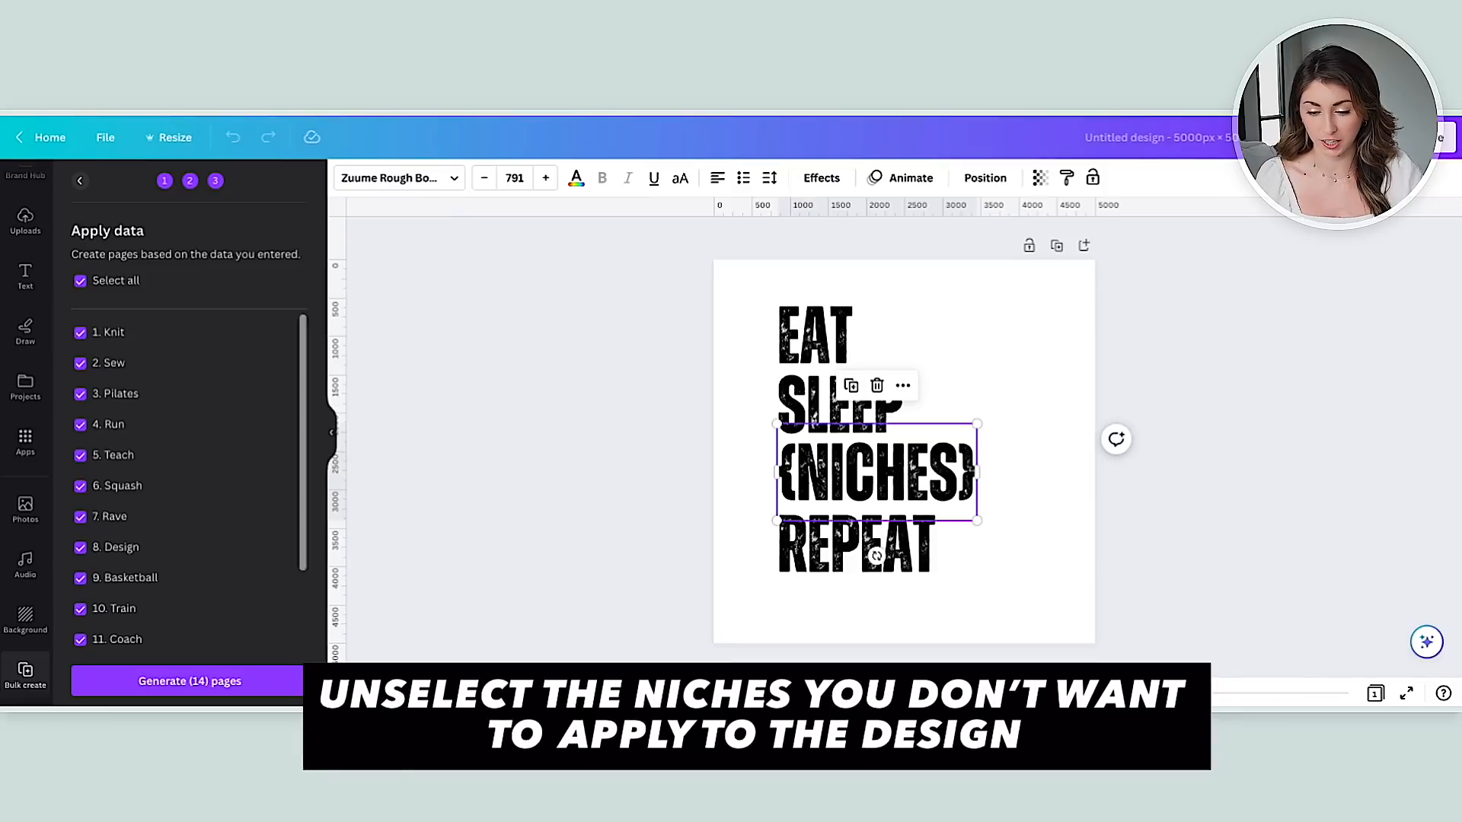
# Step: Generate the 14 pages with every niche selected and look through the resulting designs
pyautogui.scroll(-2, 136, 417)
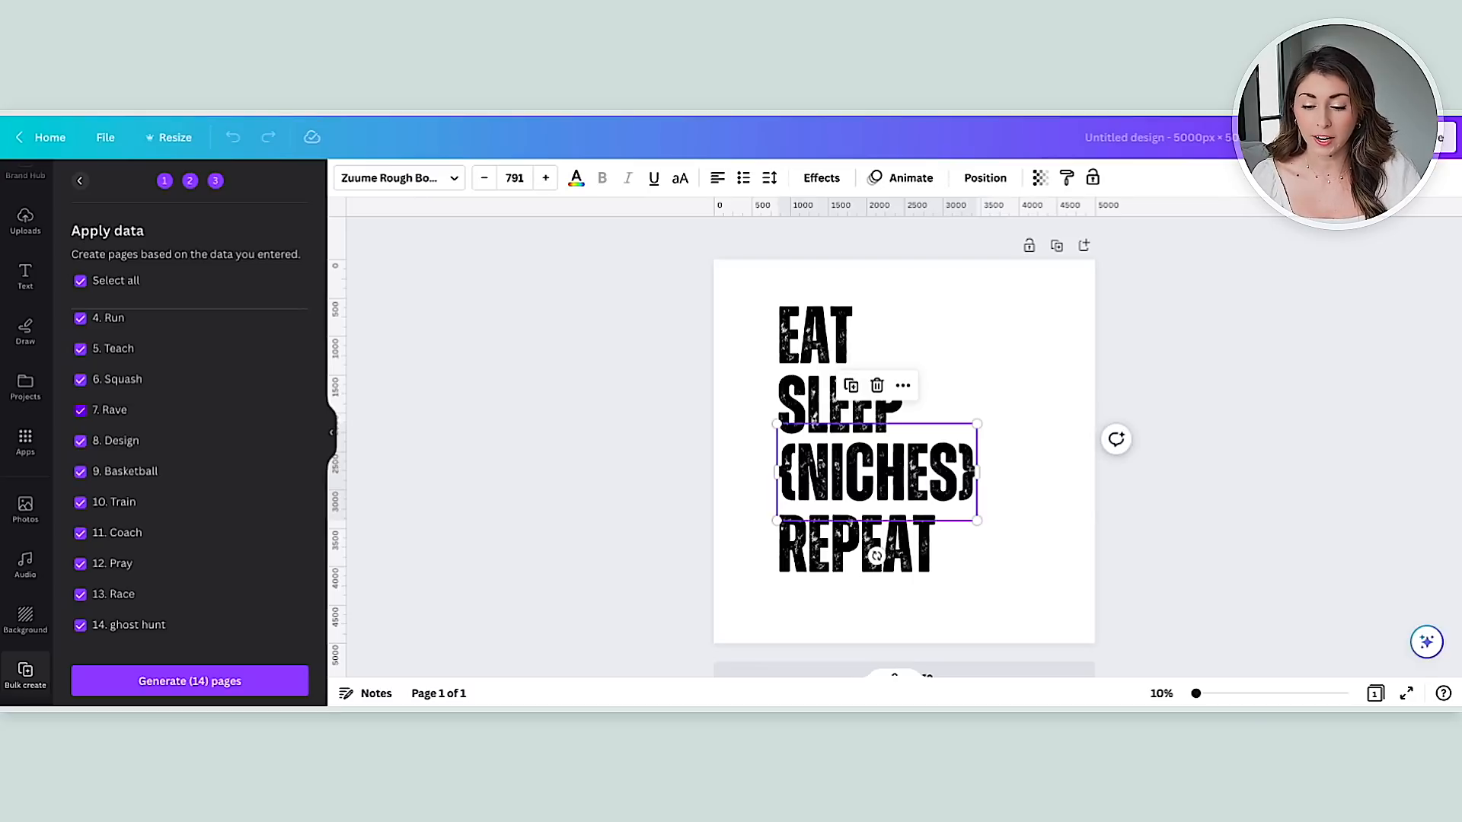
pyautogui.click(203, 689)
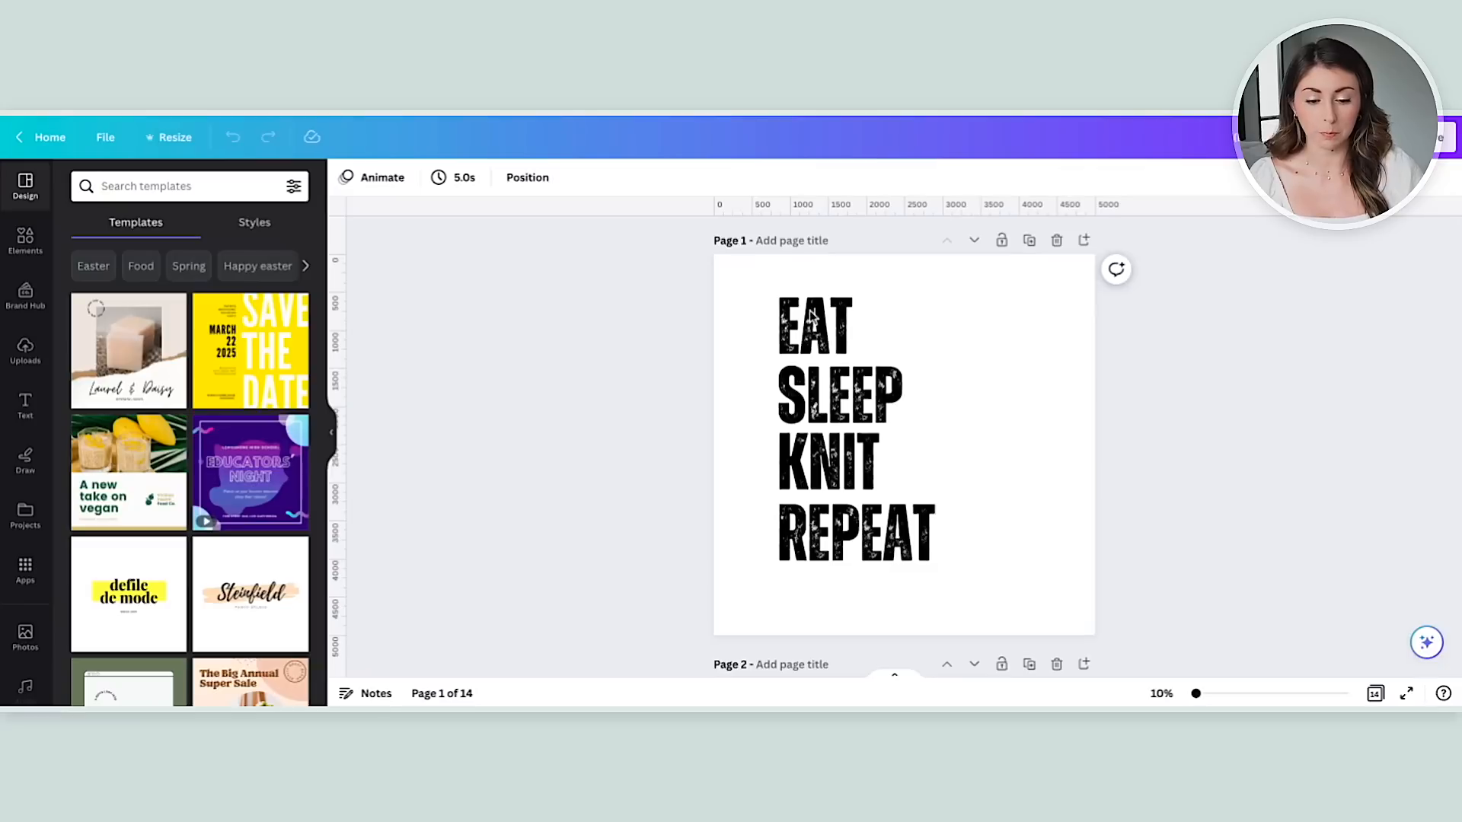
pyautogui.scroll(-5, 1223, 327)
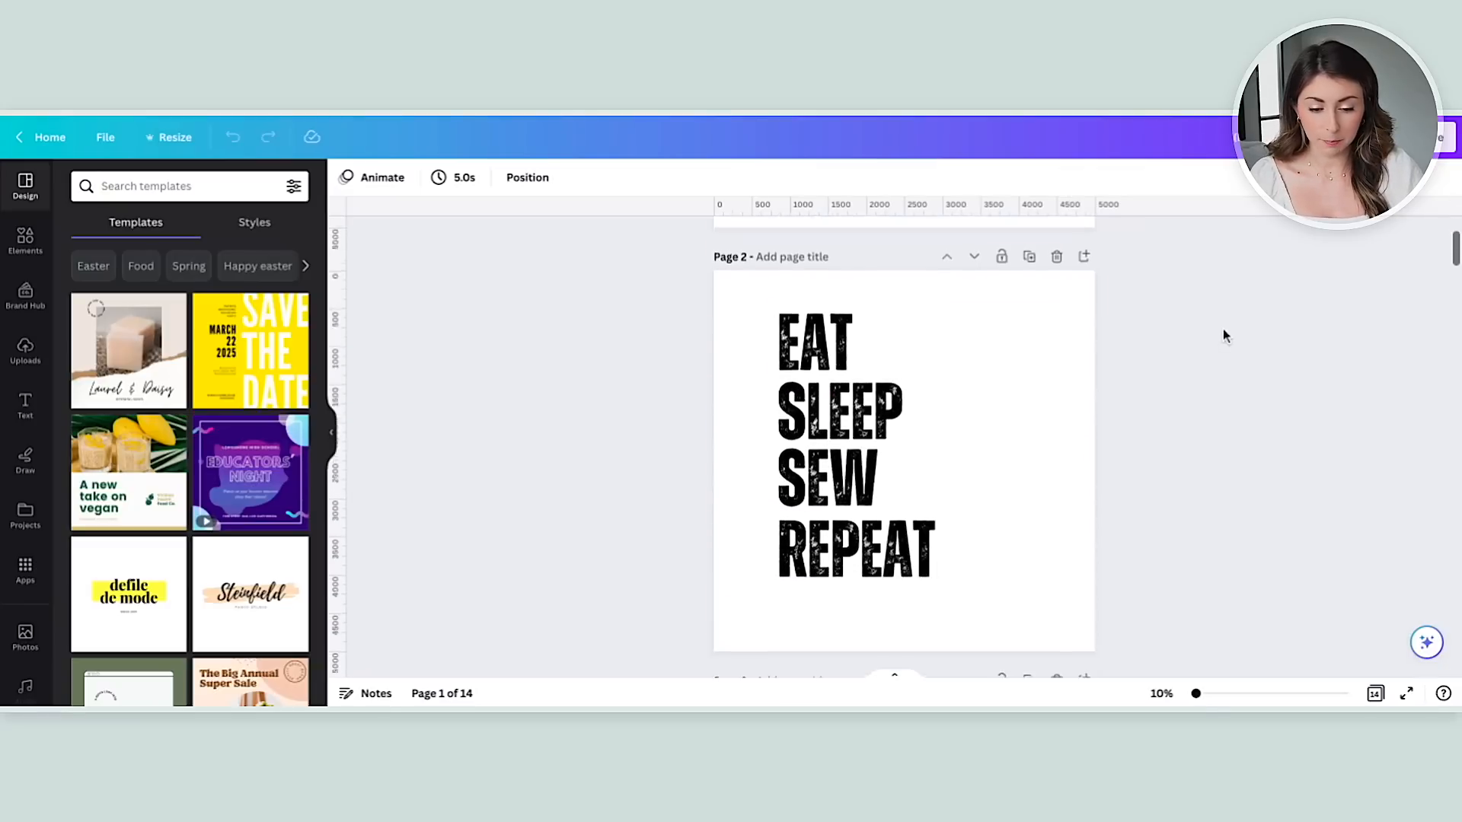
pyautogui.scroll(-3, 1222, 328)
pyautogui.scroll(-2, 1223, 327)
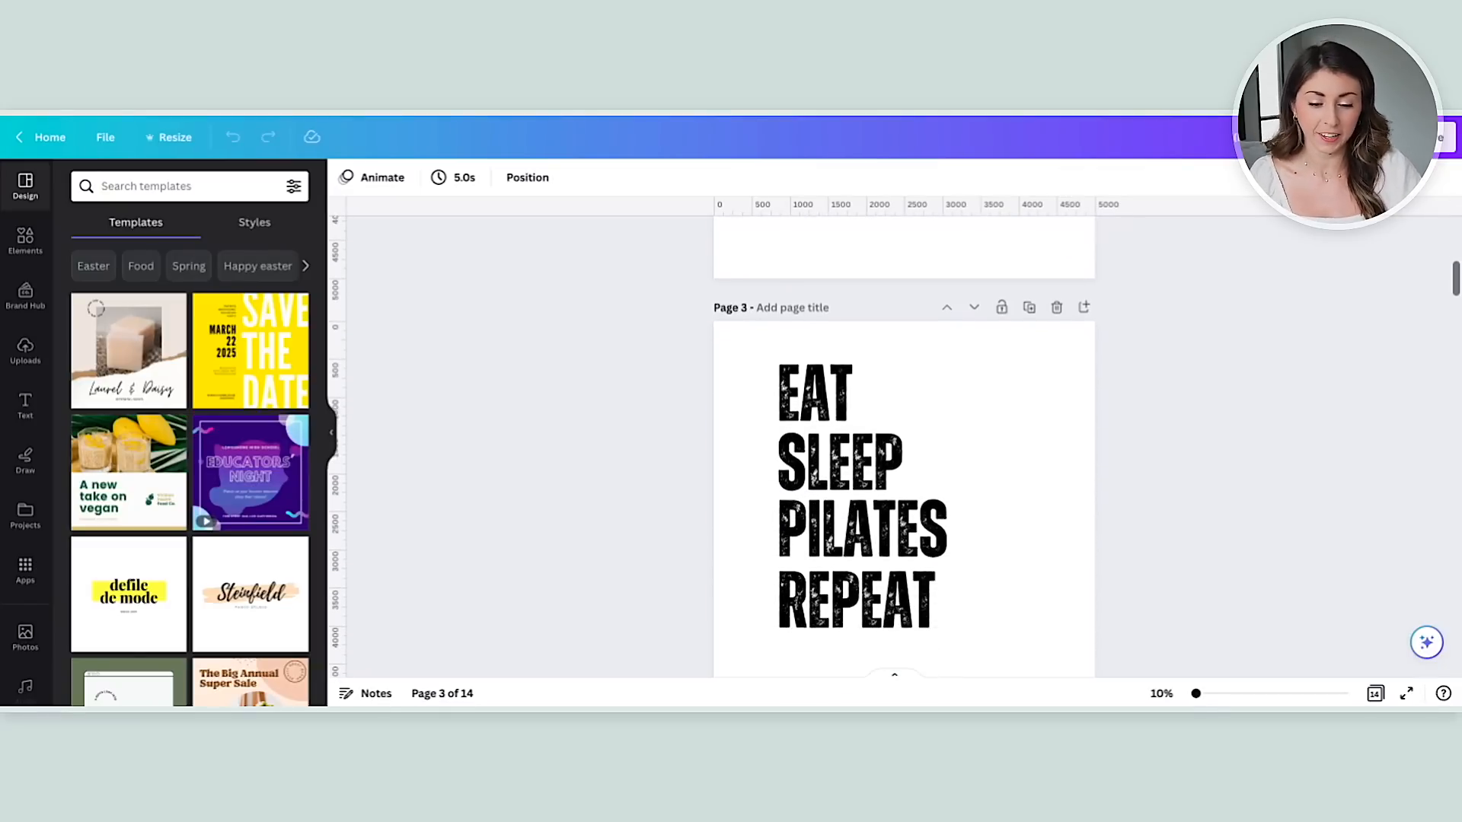
pyautogui.scroll(-4, 1222, 327)
pyautogui.scroll(-3, 1223, 327)
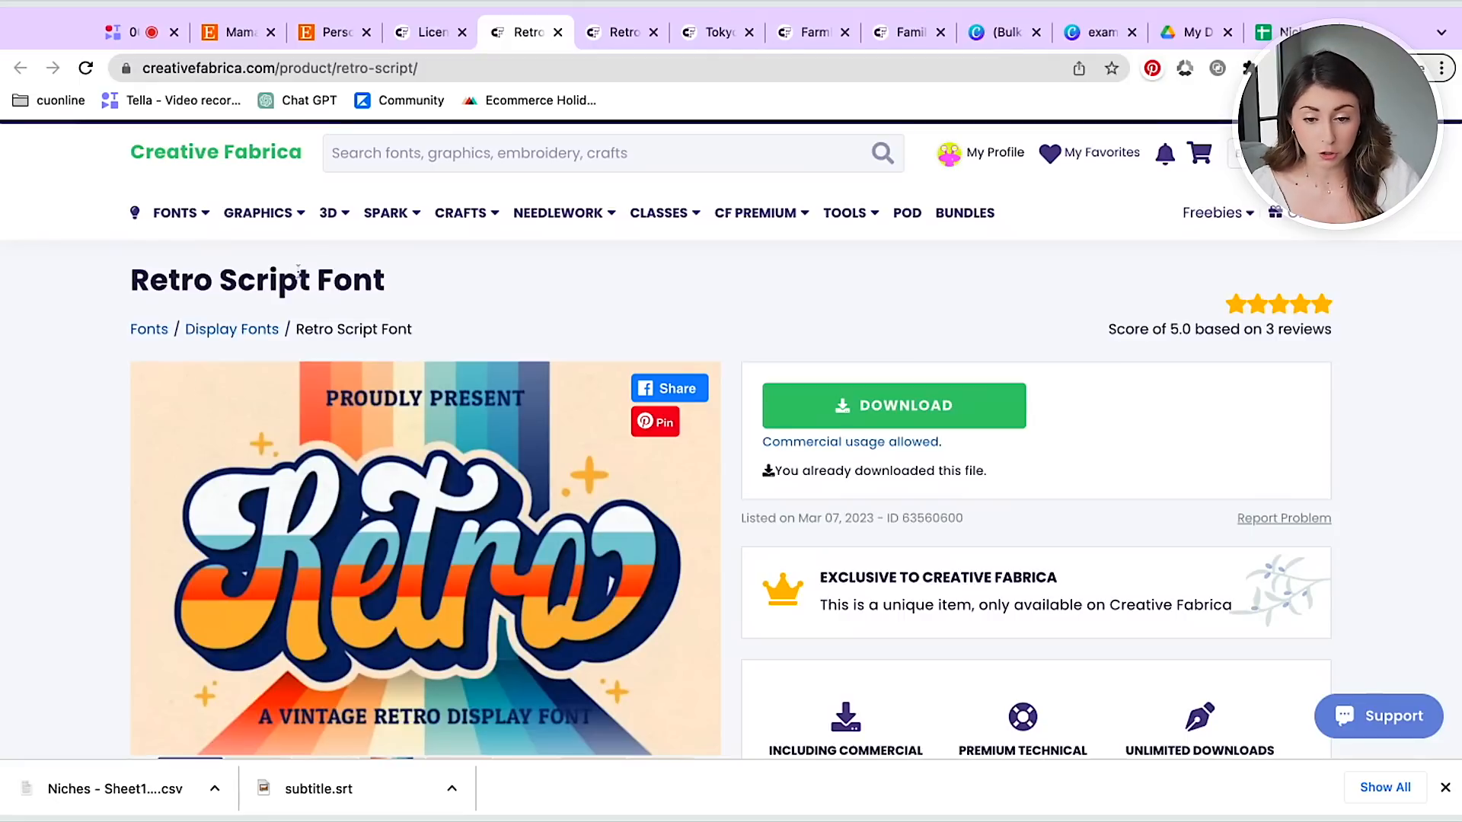
# Step: View the Retro Font and Tokyo Font product pages on Creative Fabrica
pyautogui.click(609, 29)
pyautogui.scroll(-3, 176, 504)
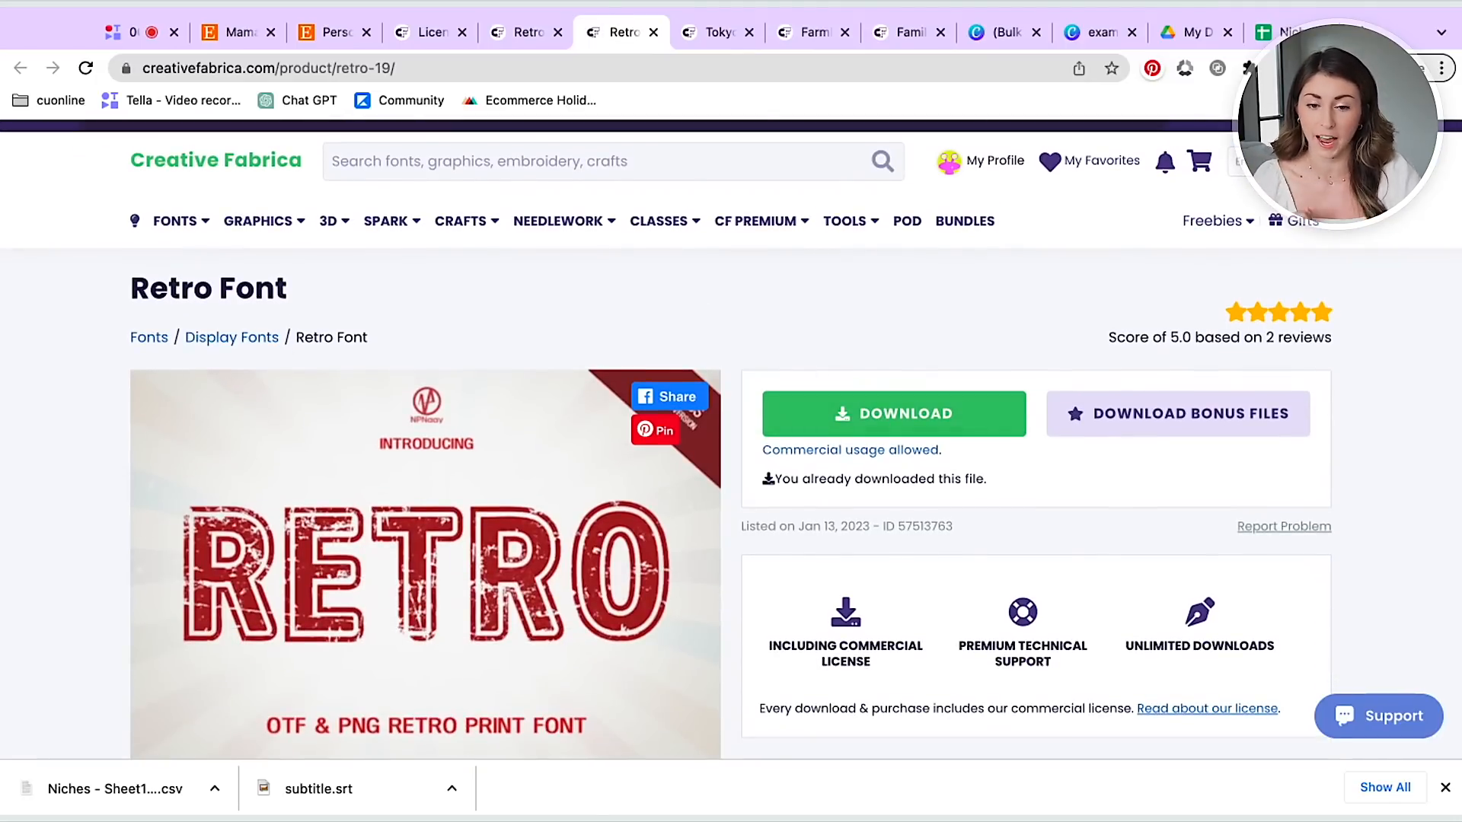
pyautogui.click(702, 34)
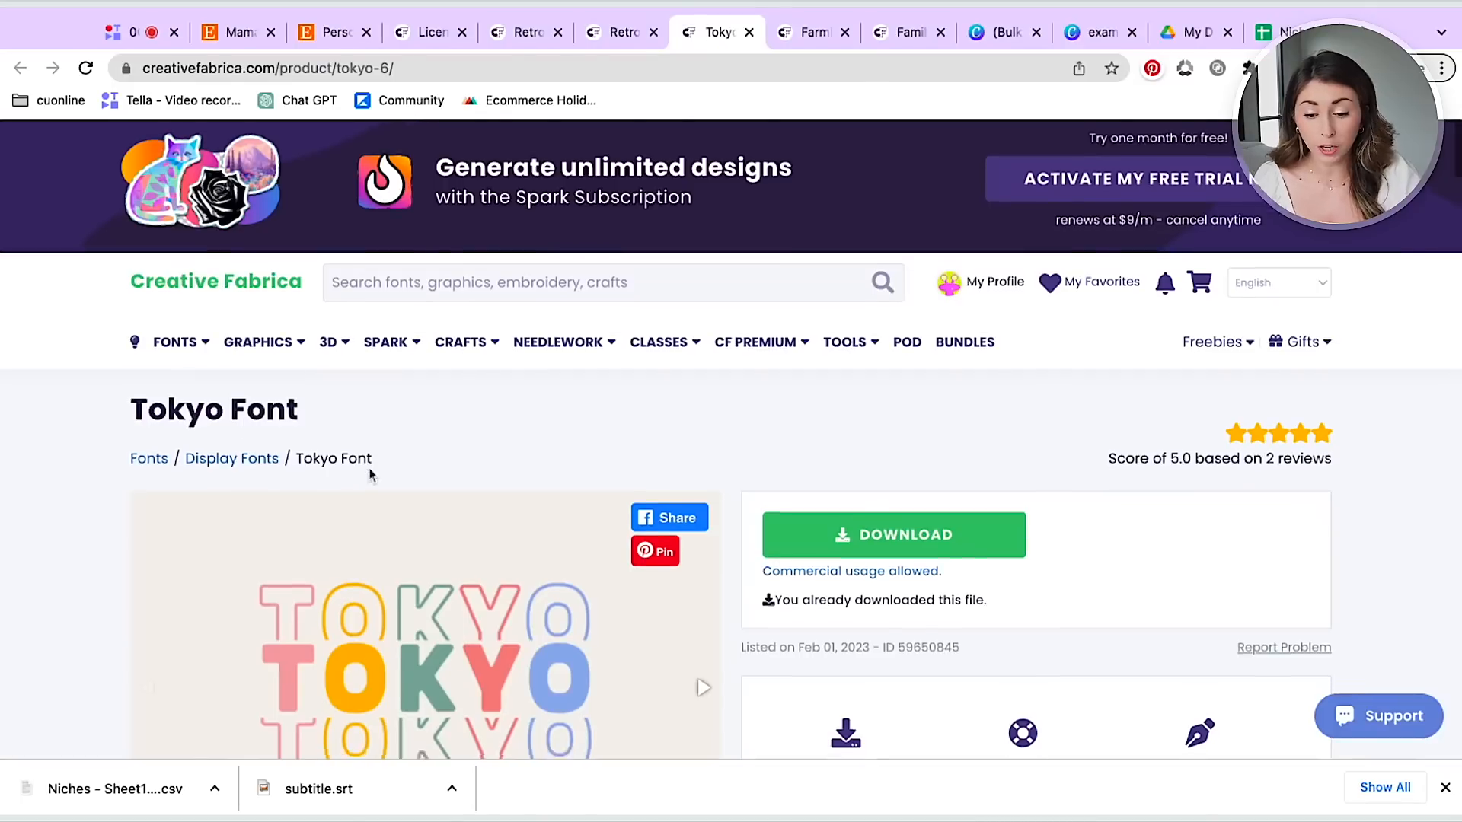
# Step: Look through the Tokyo Font, Farmhouse Font and next open font product pages on Creative Fabrica
pyautogui.scroll(-3, 371, 473)
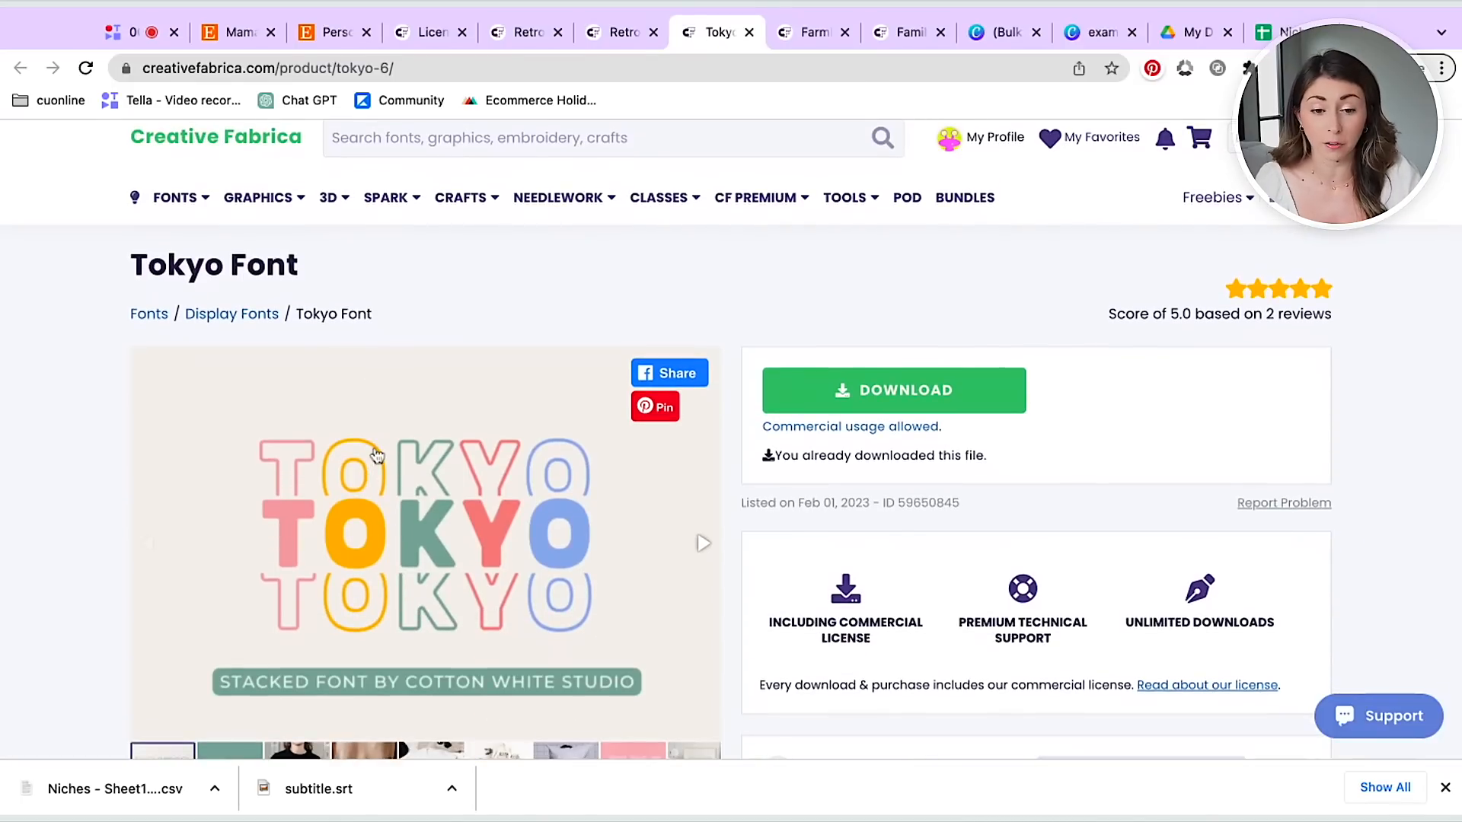
pyautogui.click(807, 35)
pyautogui.scroll(-3, 442, 652)
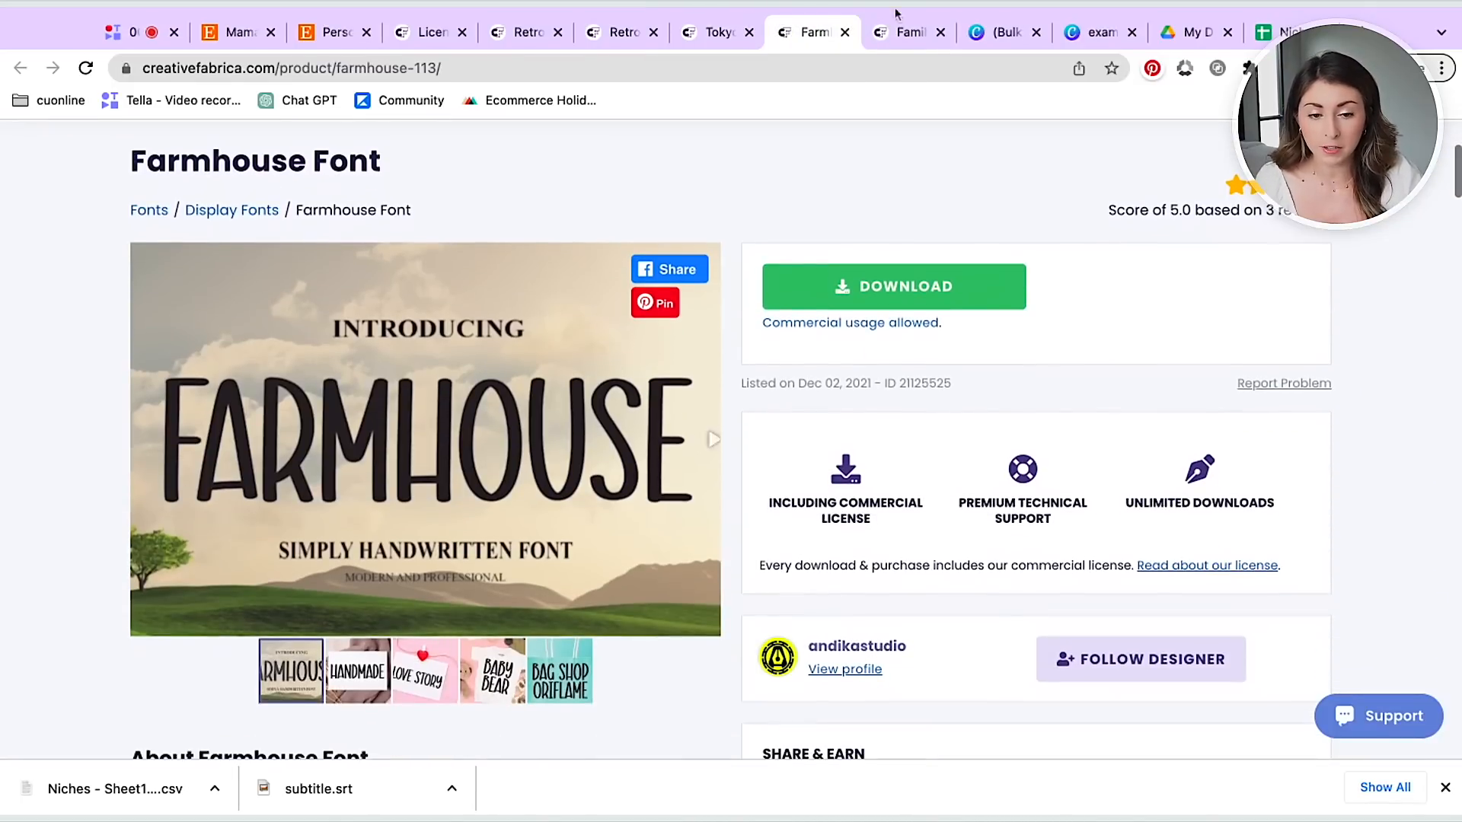
pyautogui.click(904, 33)
pyautogui.scroll(-3, 460, 419)
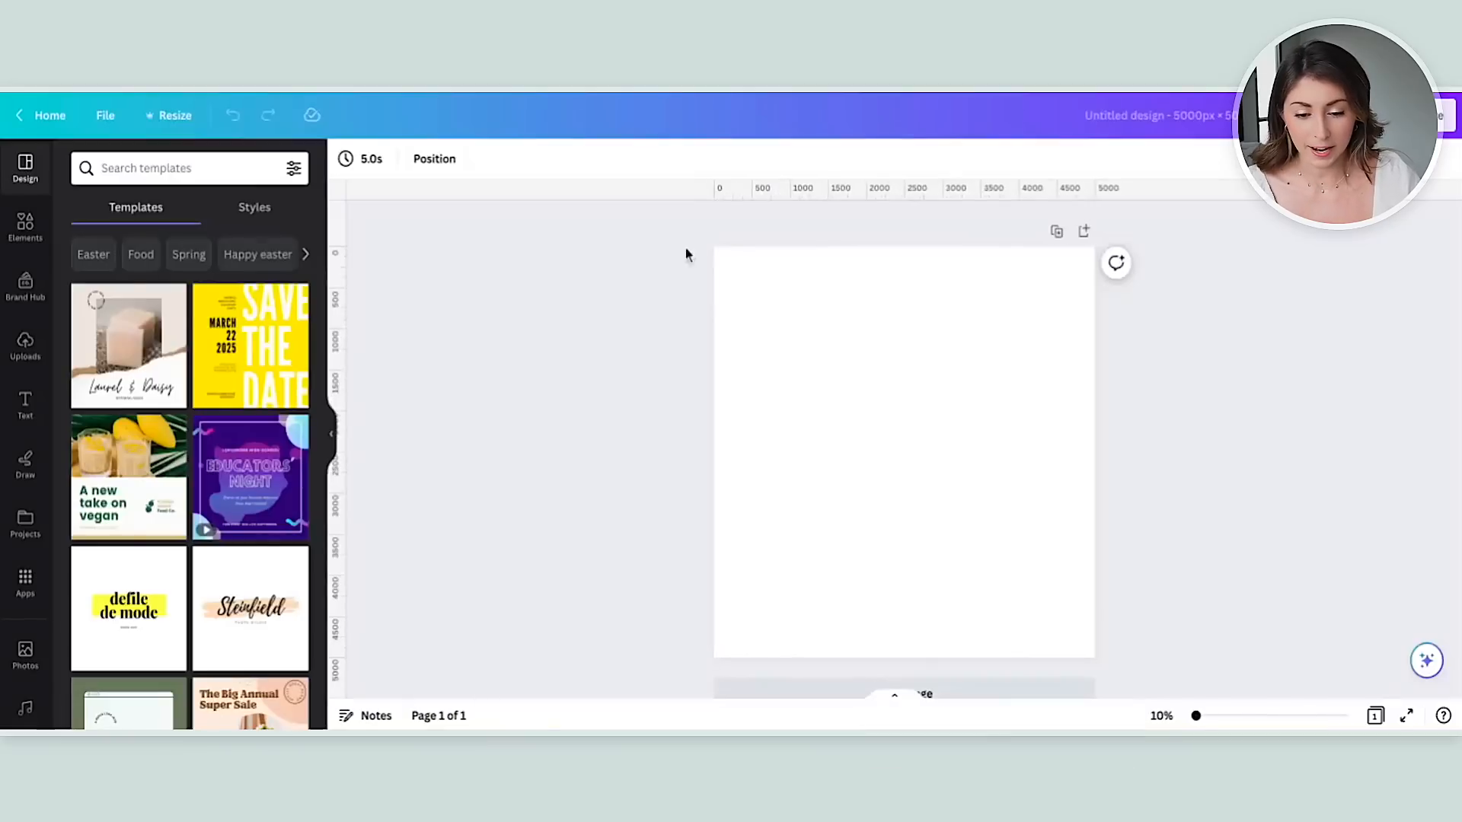
# Step: Switch to the blank Canva design, add the text BASKETBALL and set its font to Zuume Rough Bold
pyautogui.click(774, 422)
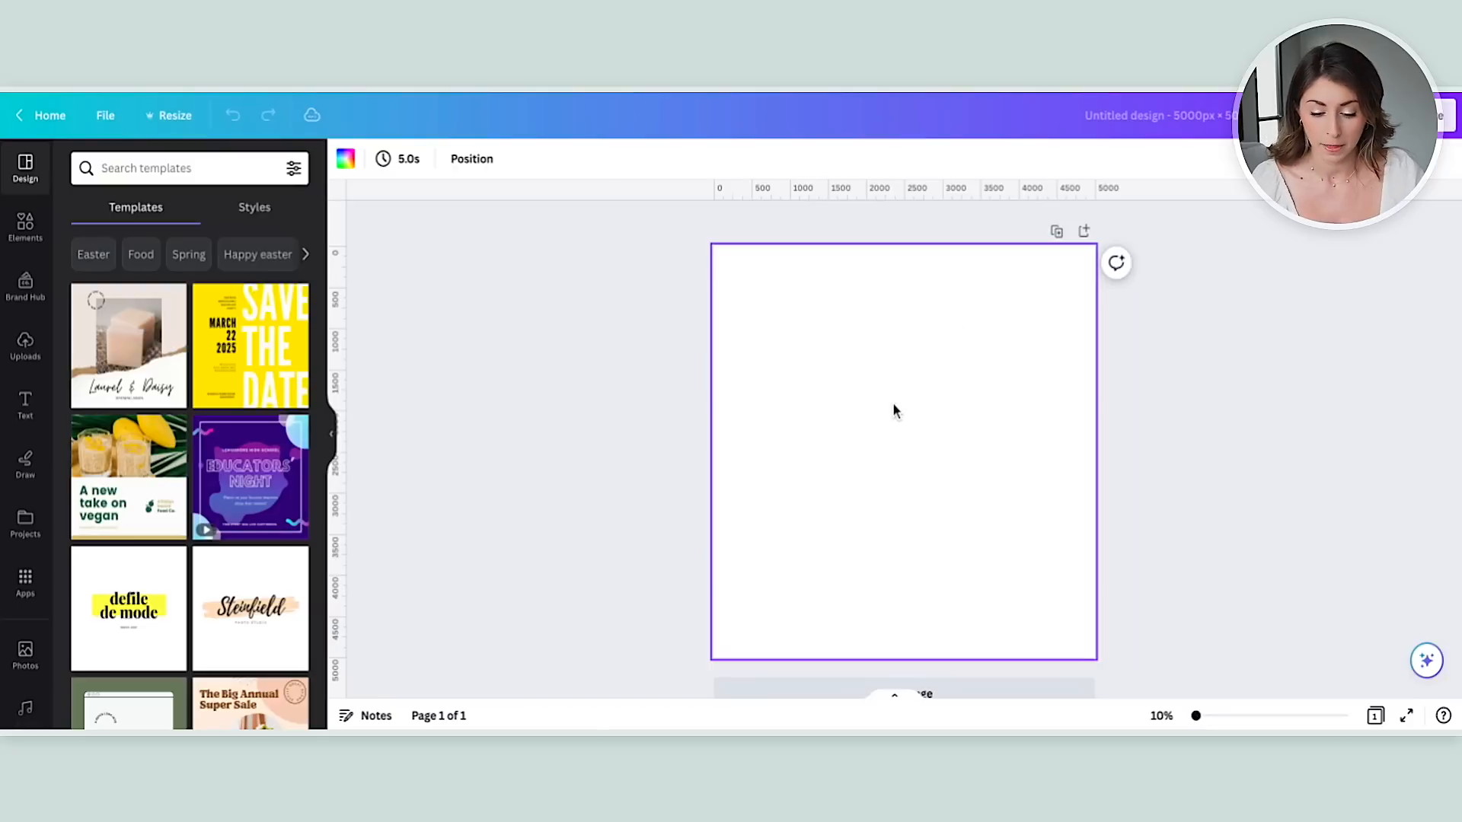
pyautogui.write('text')
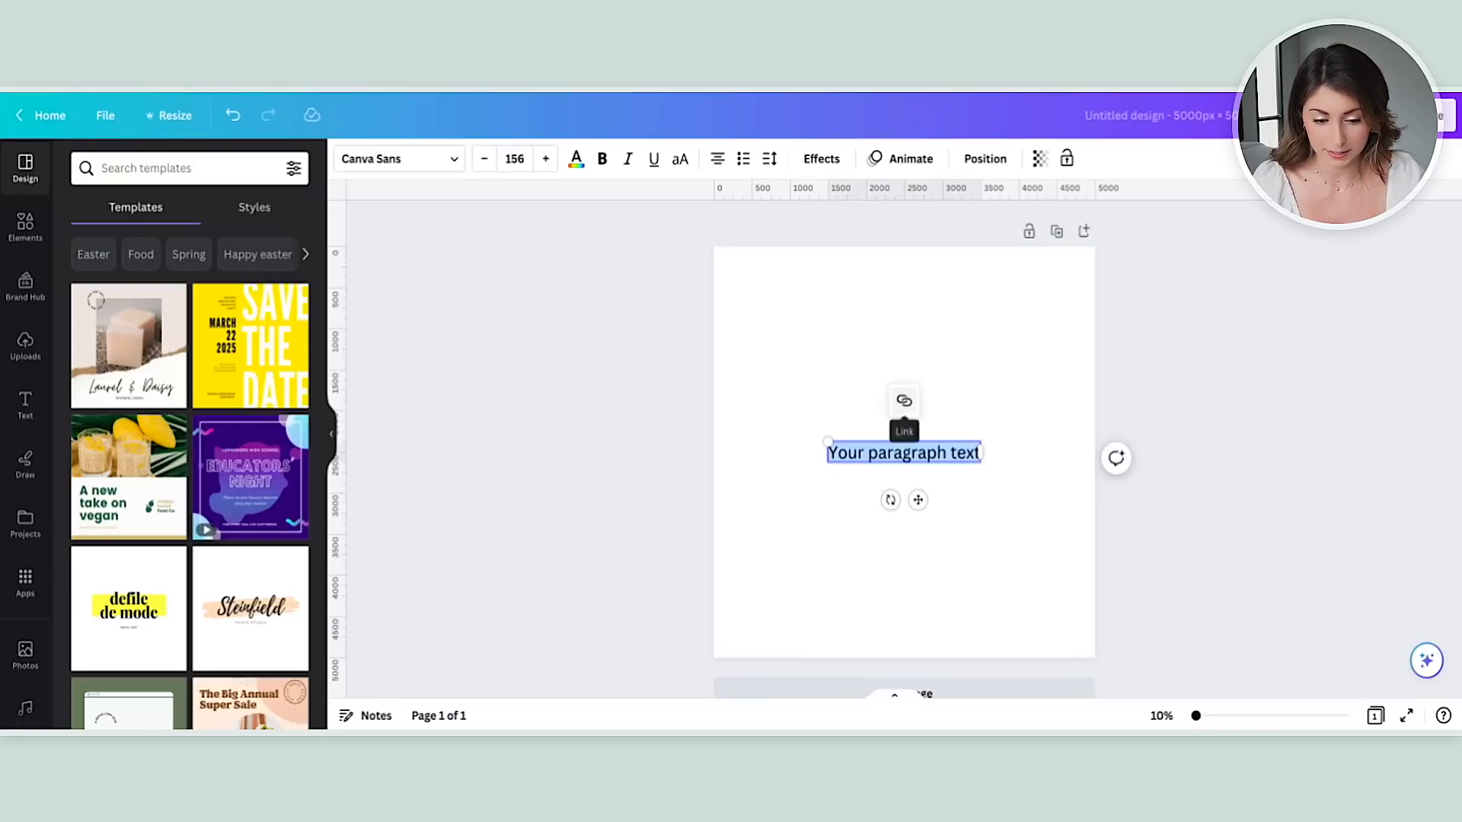
pyautogui.write('BASKETBALL')
pyautogui.hotkey('ctrl', 'a')
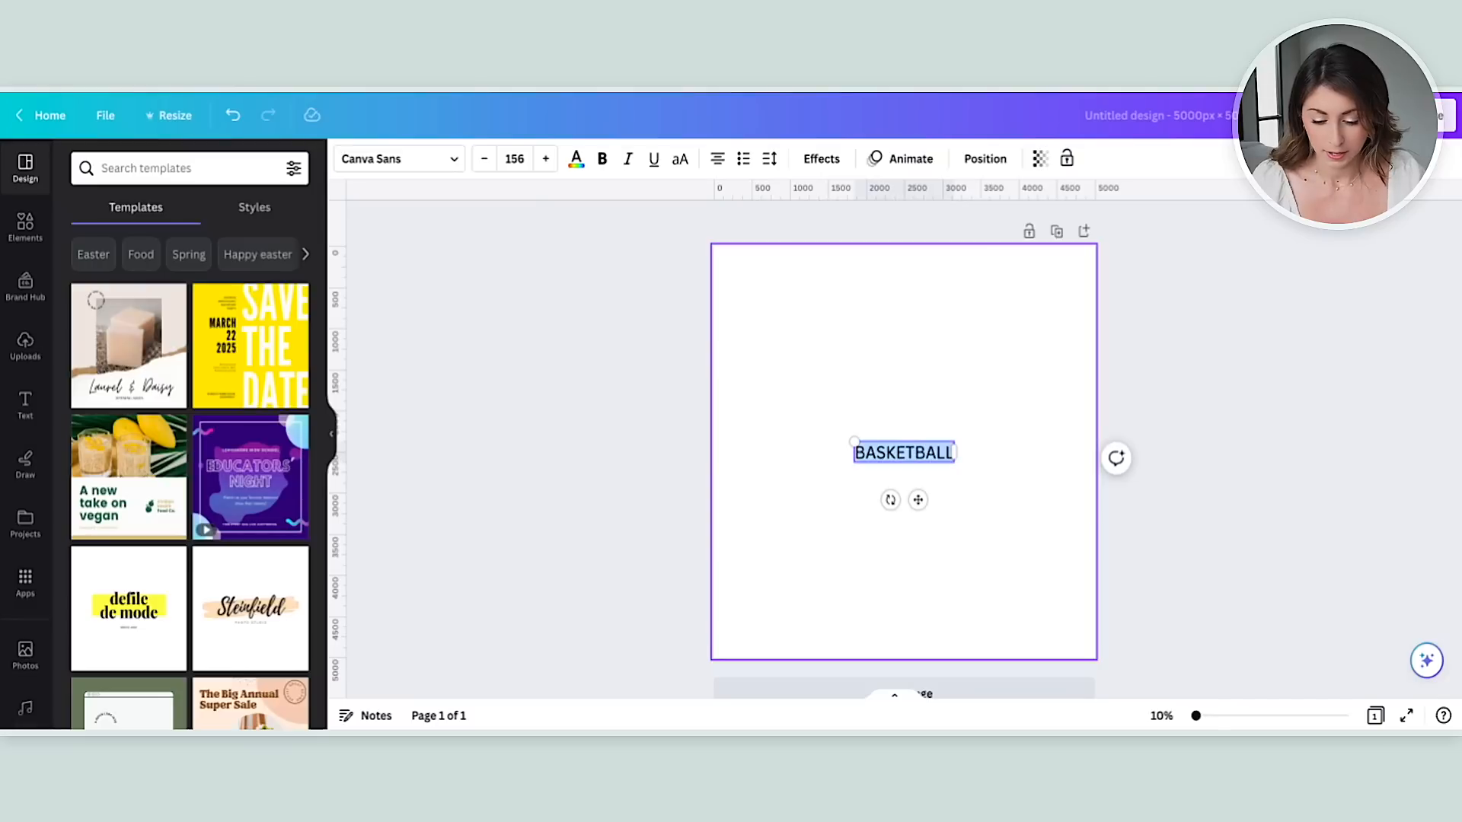
pyautogui.click(395, 158)
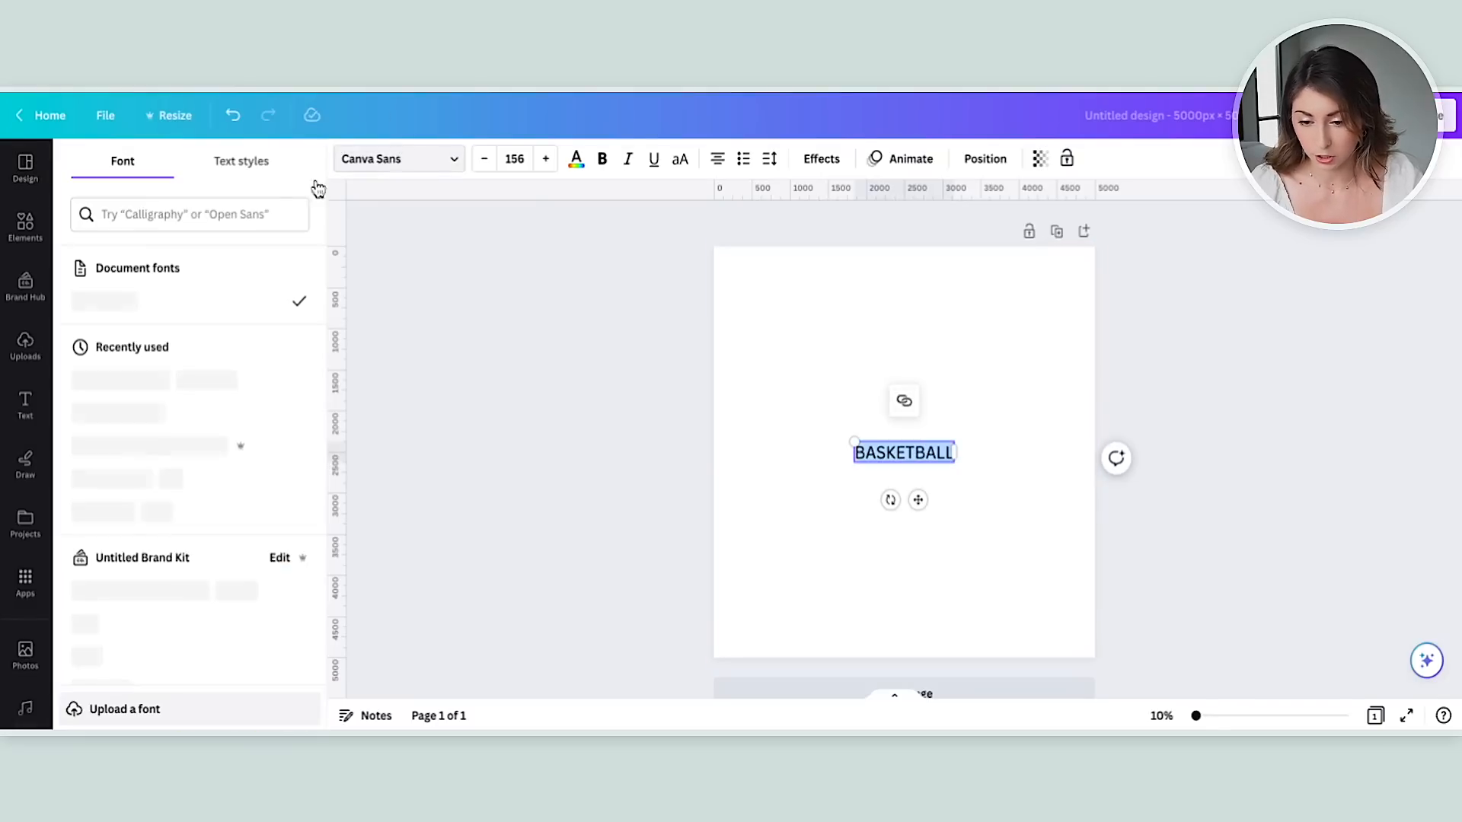
pyautogui.click(270, 214)
pyautogui.write('zuu')
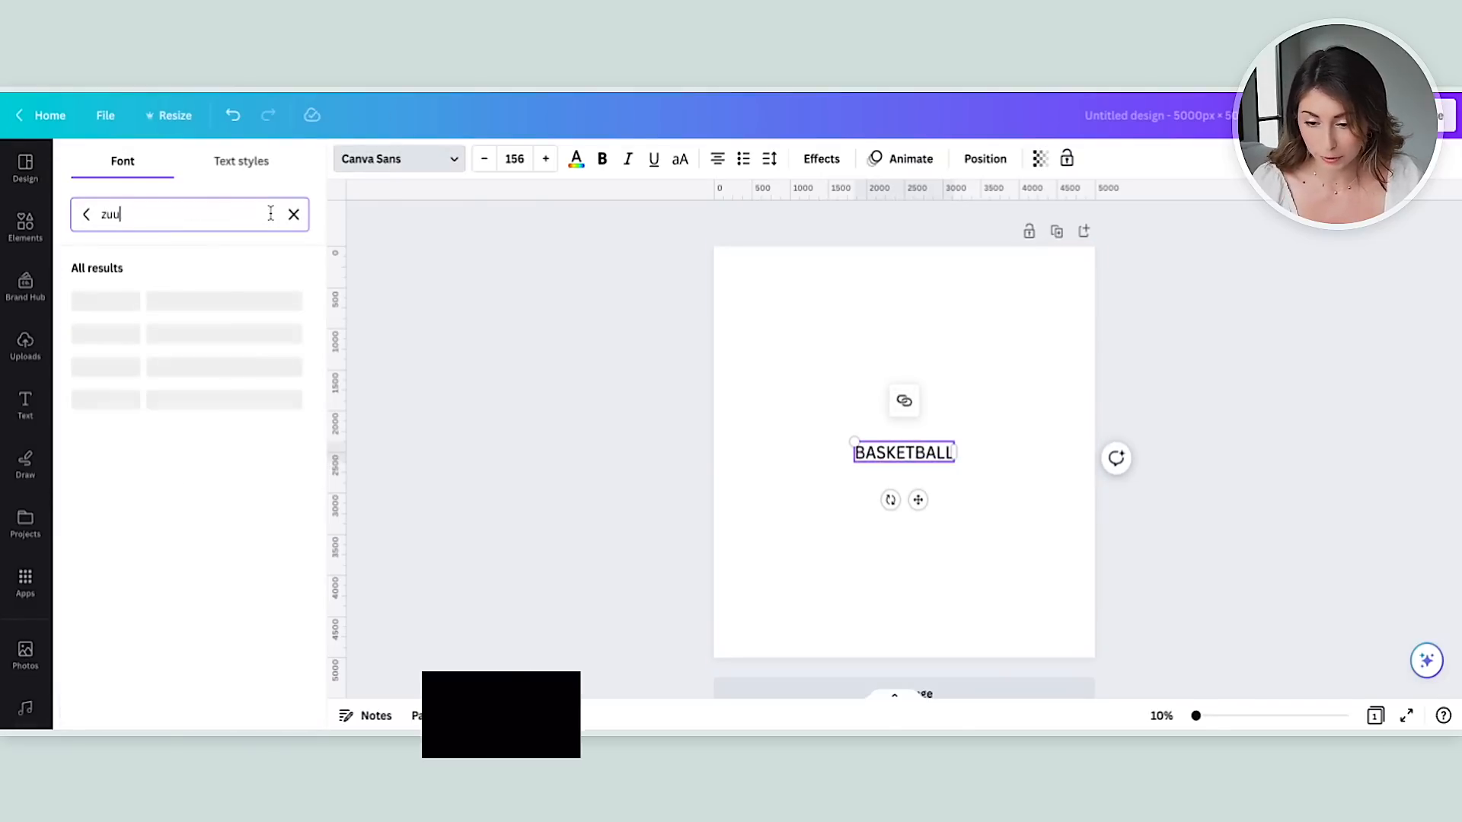
pyautogui.click(180, 311)
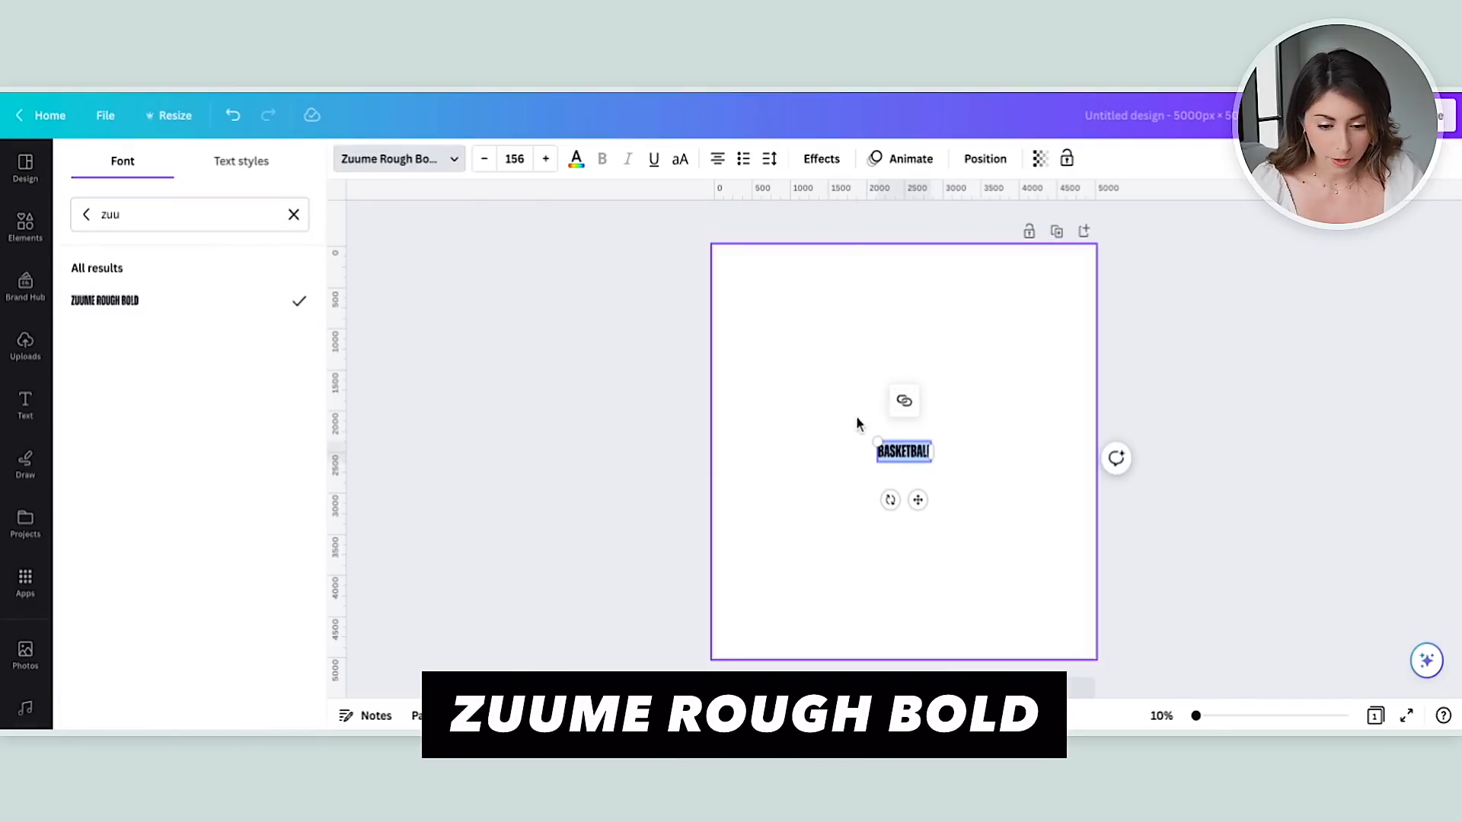
# Step: Enlarge the BASKETBALL text to a little over half the page width and move it to the upper part of the page
pyautogui.moveTo(878, 442); pyautogui.dragTo(709, 377)
pyautogui.click(1090, 385)
pyautogui.moveTo(799, 445); pyautogui.dragTo(862, 400)
# Step: Add a second text reading MOM, enlarge it to about the width of BASKETBALL and place it directly below that word
pyautogui.click(901, 491)
pyautogui.write('tMOM')
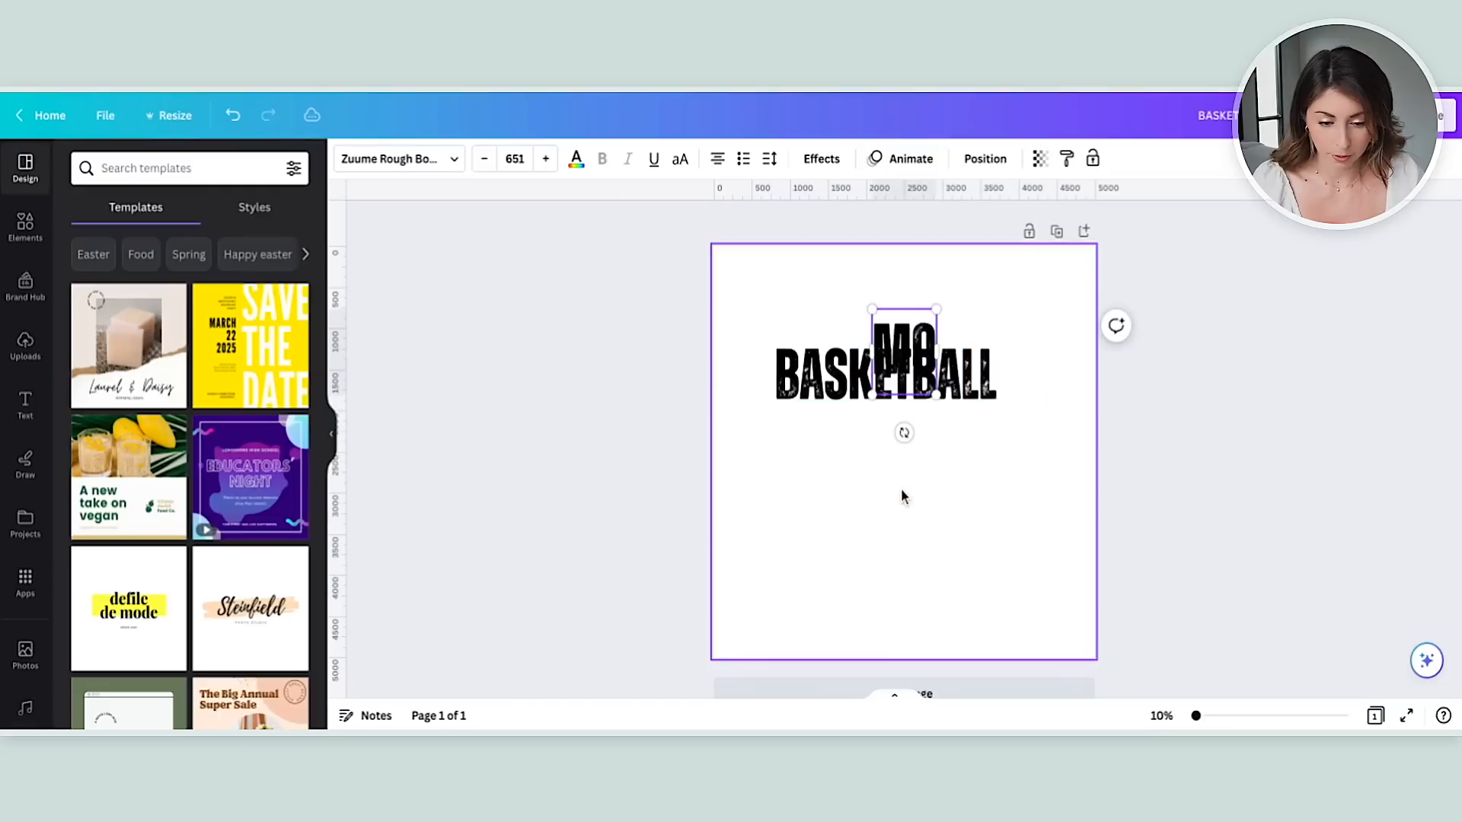
pyautogui.moveTo(956, 395); pyautogui.dragTo(1064, 483)
pyautogui.click(1109, 454)
pyautogui.moveTo(1003, 377); pyautogui.dragTo(925, 444)
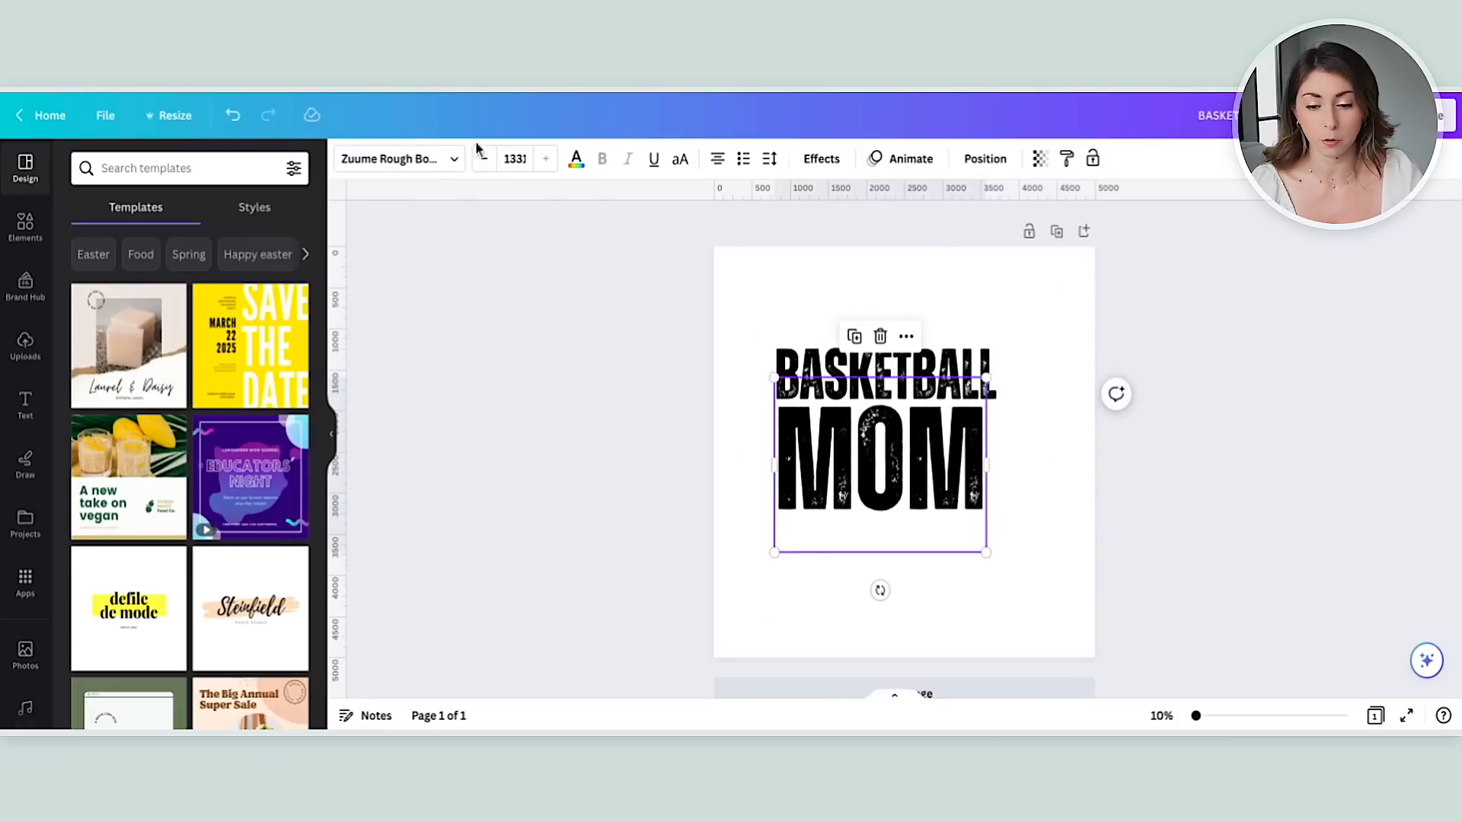
# Step: Change the font of the MOM text to Retro Rough
pyautogui.click(412, 158)
pyautogui.doubleClick(181, 212)
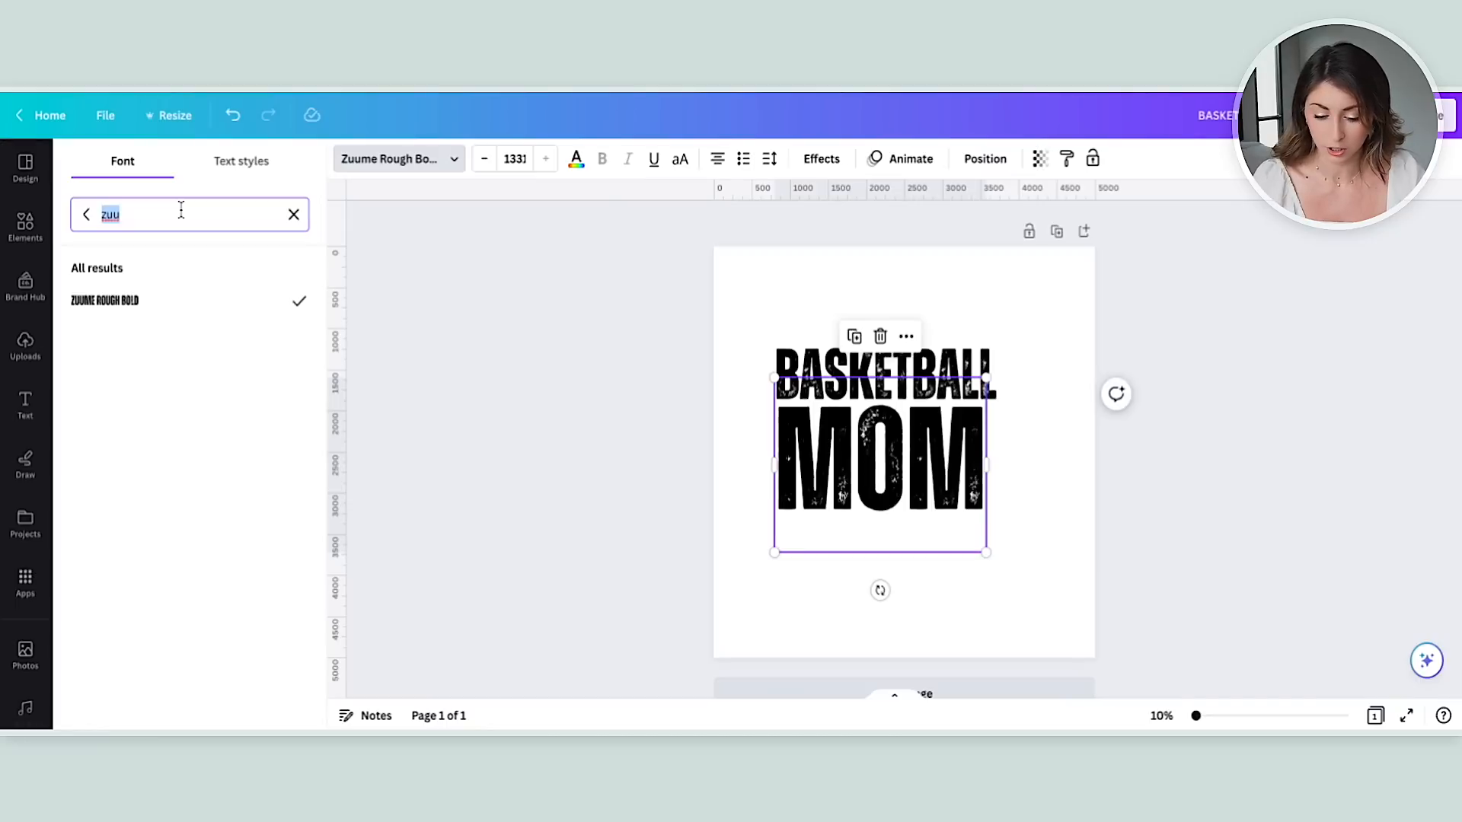
pyautogui.write('retro')
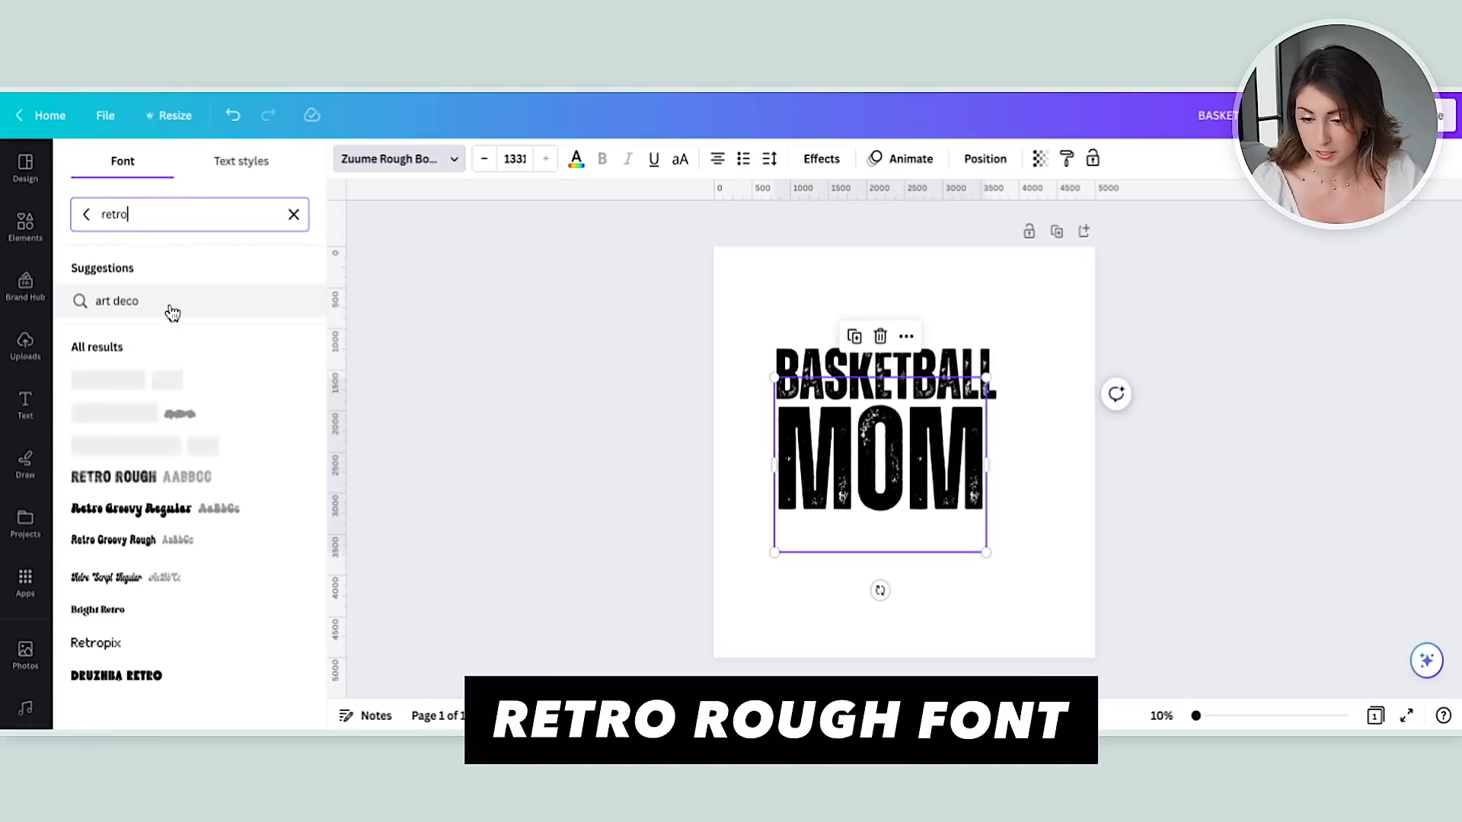
pyautogui.scroll(-1, 141, 385)
pyautogui.click(148, 441)
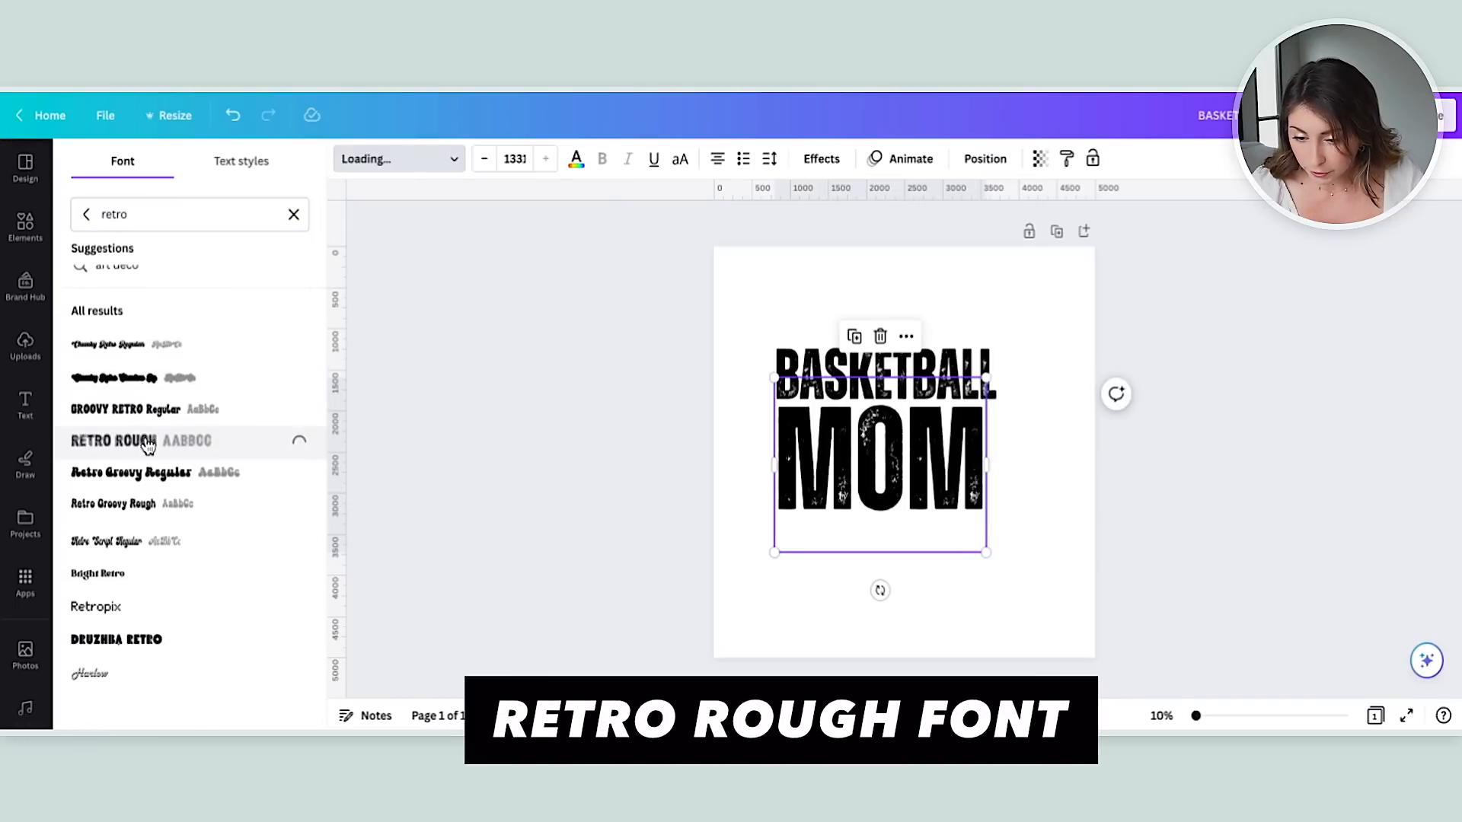
pyautogui.press('Escape')
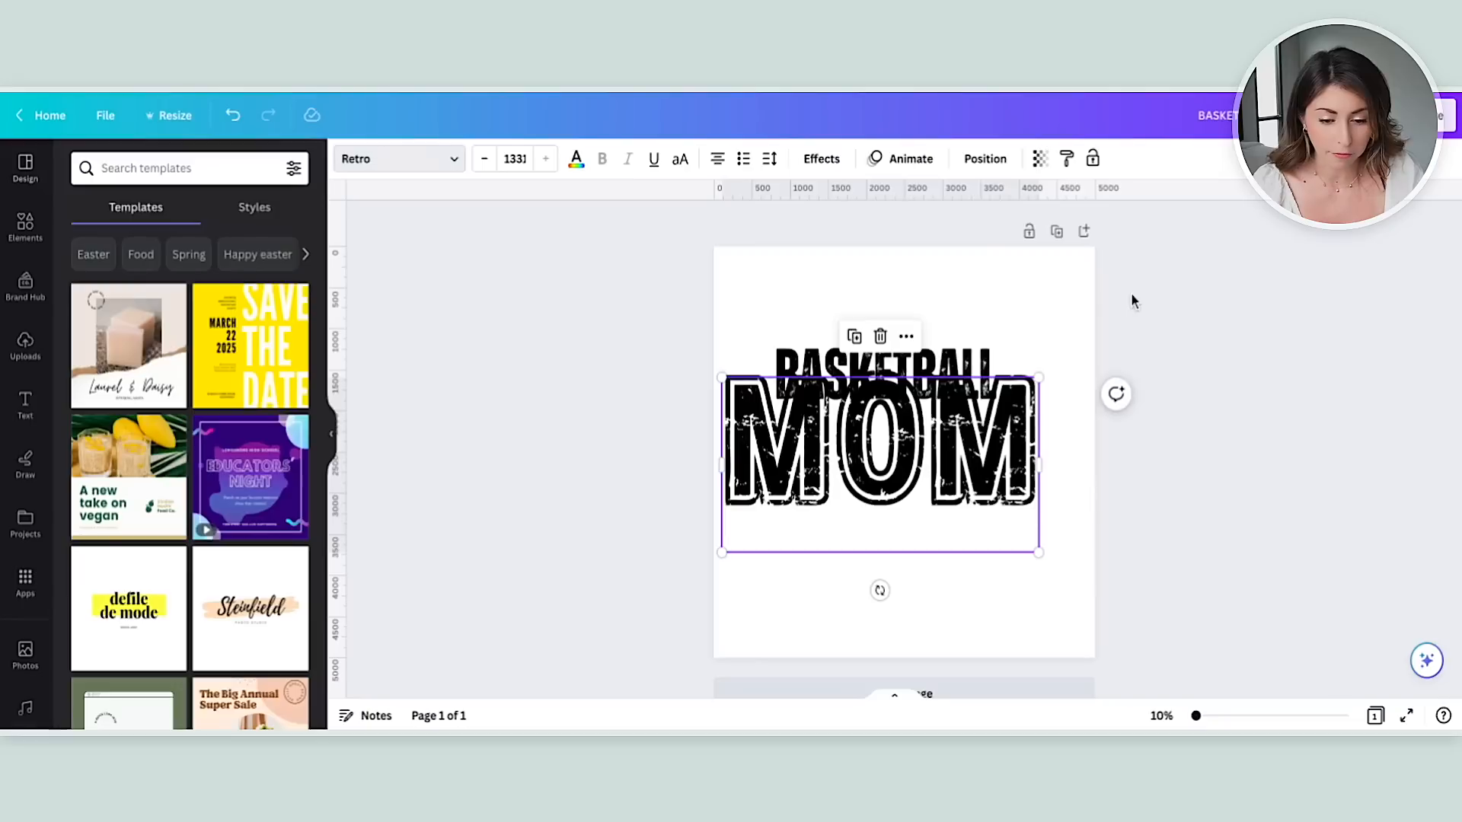
# Step: Shrink the MOM text to about size 951 and align it directly beneath BASKETBALL
pyautogui.click(1078, 345)
pyautogui.moveTo(966, 456); pyautogui.dragTo(978, 494)
pyautogui.moveTo(1052, 414); pyautogui.dragTo(956, 460)
pyautogui.moveTo(848, 574); pyautogui.dragTo(888, 522)
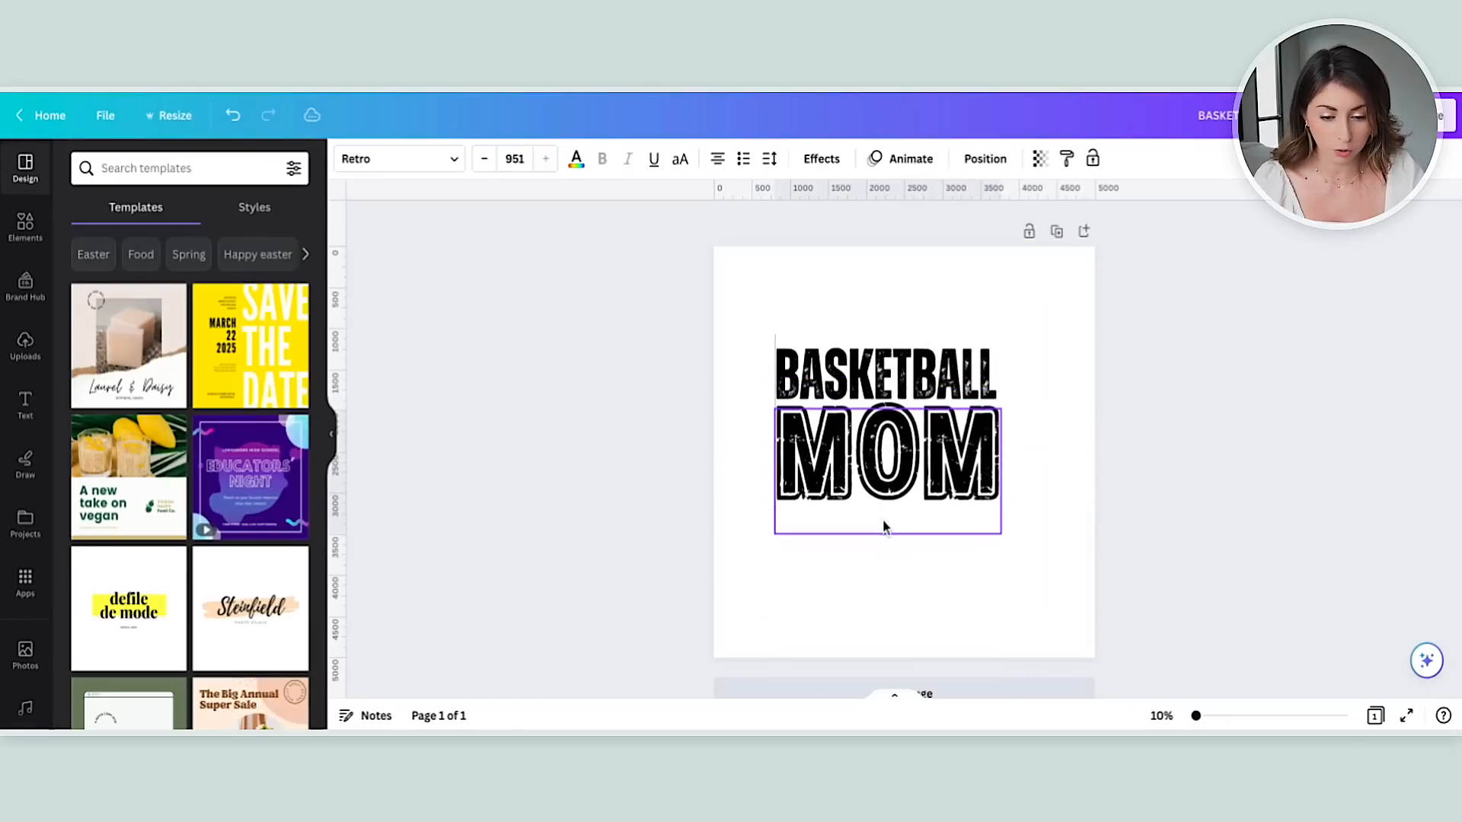
pyautogui.click(1183, 378)
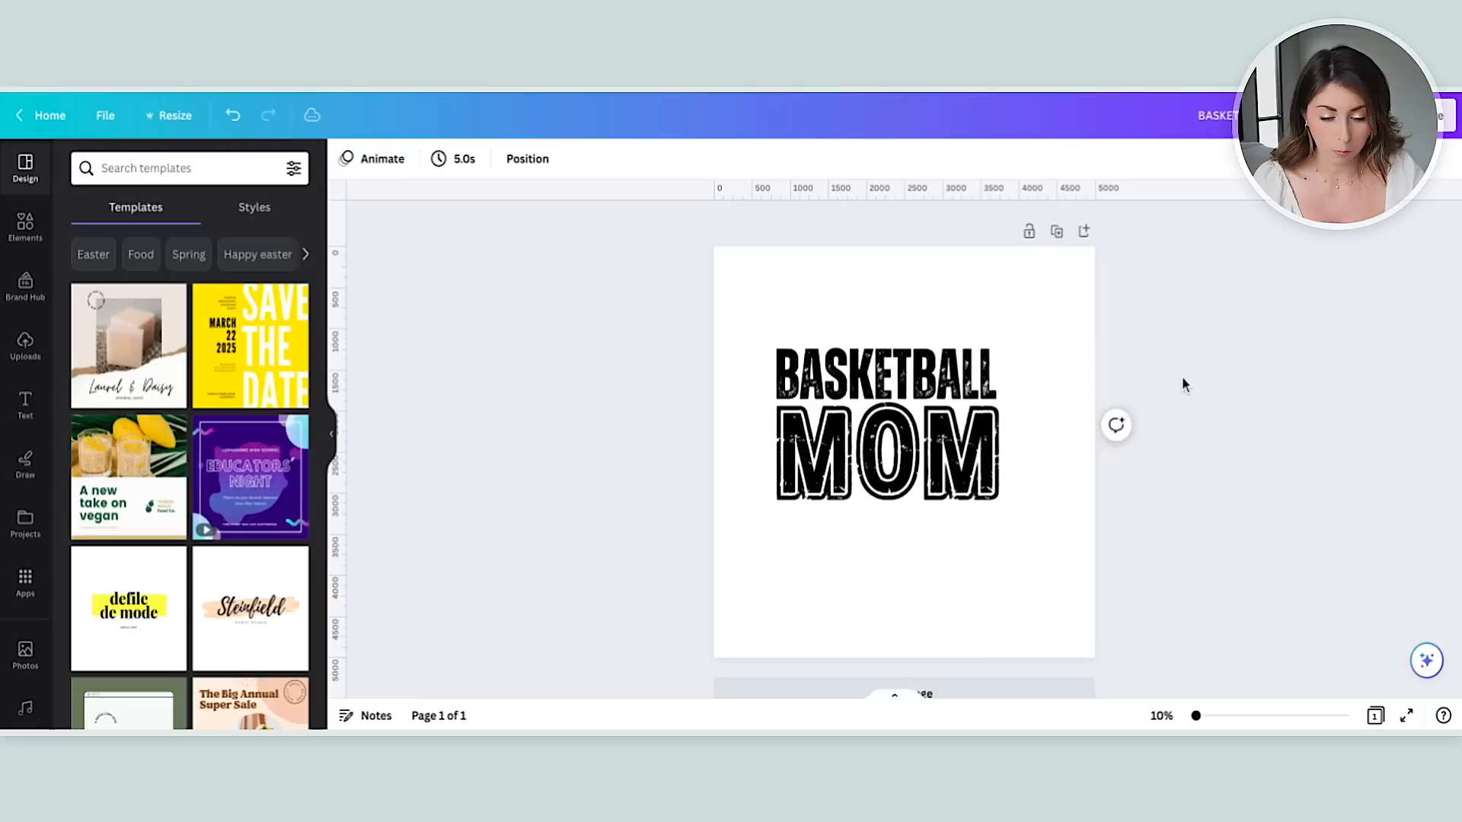
# Step: Replace the O in MOM with a blank gap and fit the two Ms to the width of BASKETBALL
pyautogui.doubleClick(924, 452)
pyautogui.click(923, 451)
pyautogui.press('BackSpace')
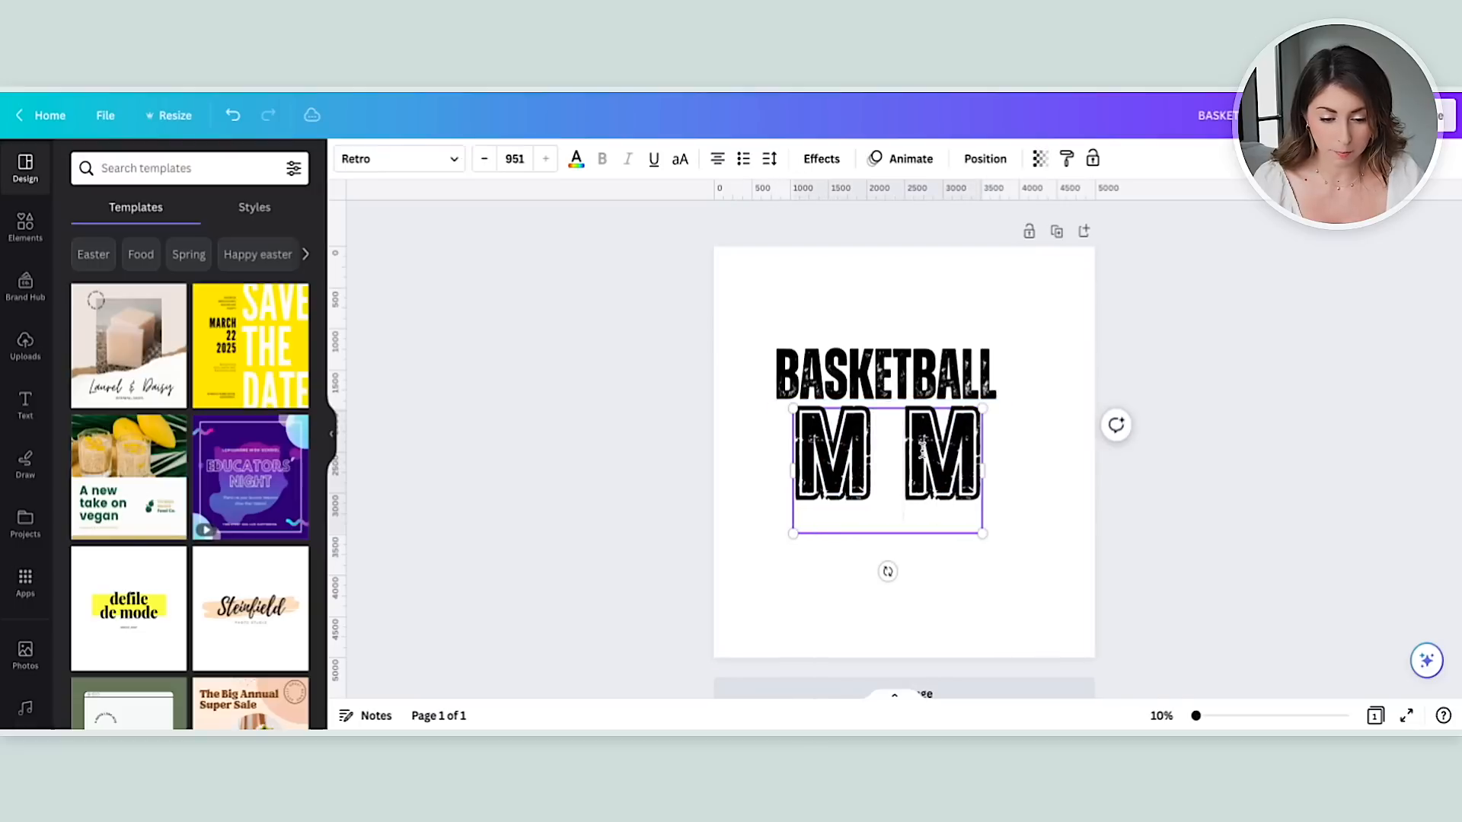
pyautogui.write('.')
pyautogui.moveTo(995, 472); pyautogui.dragTo(982, 509)
pyautogui.press('BackSpace')
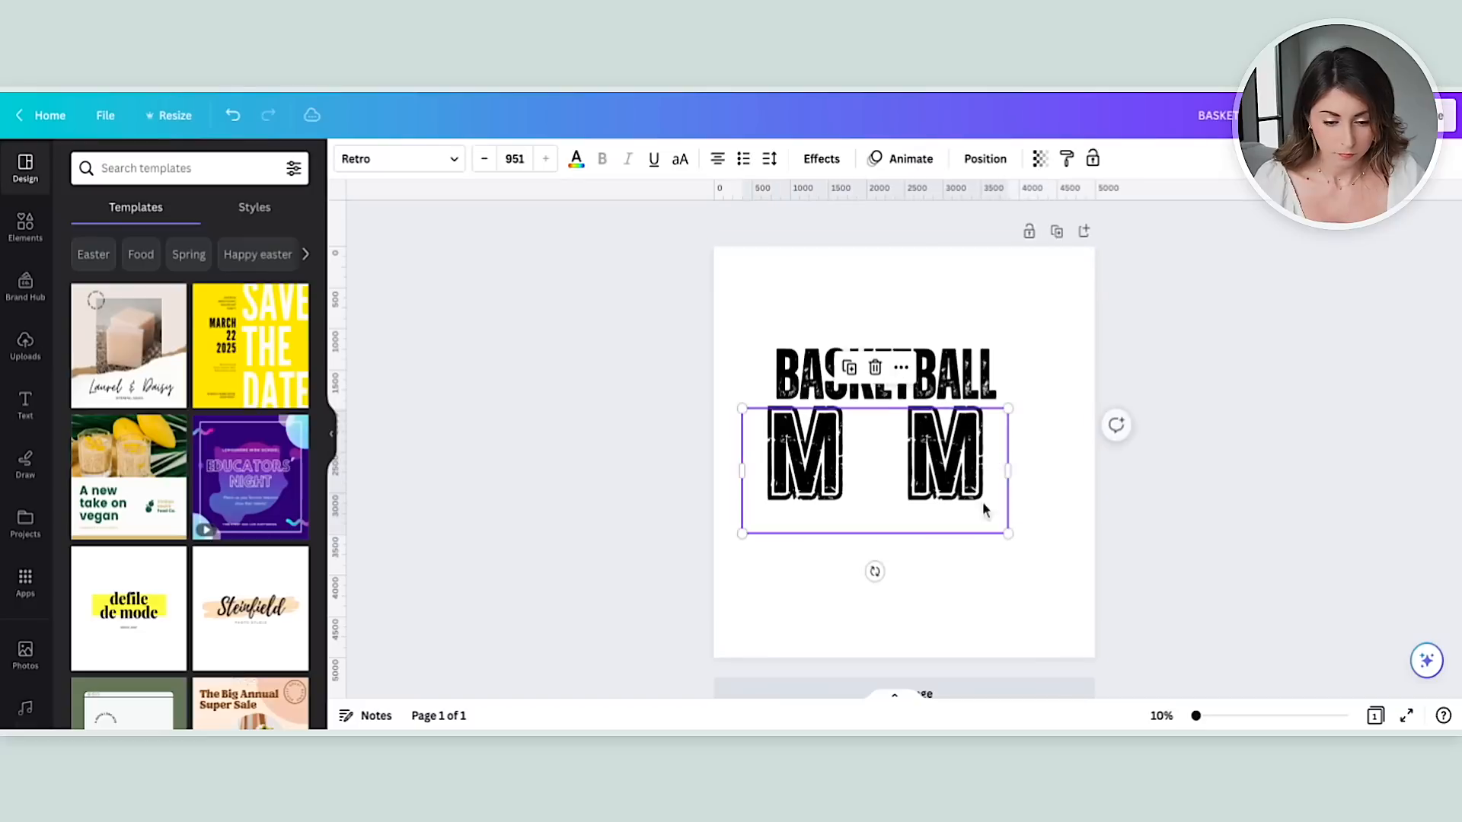
pyautogui.press('BackSpace')
pyautogui.click(1117, 353)
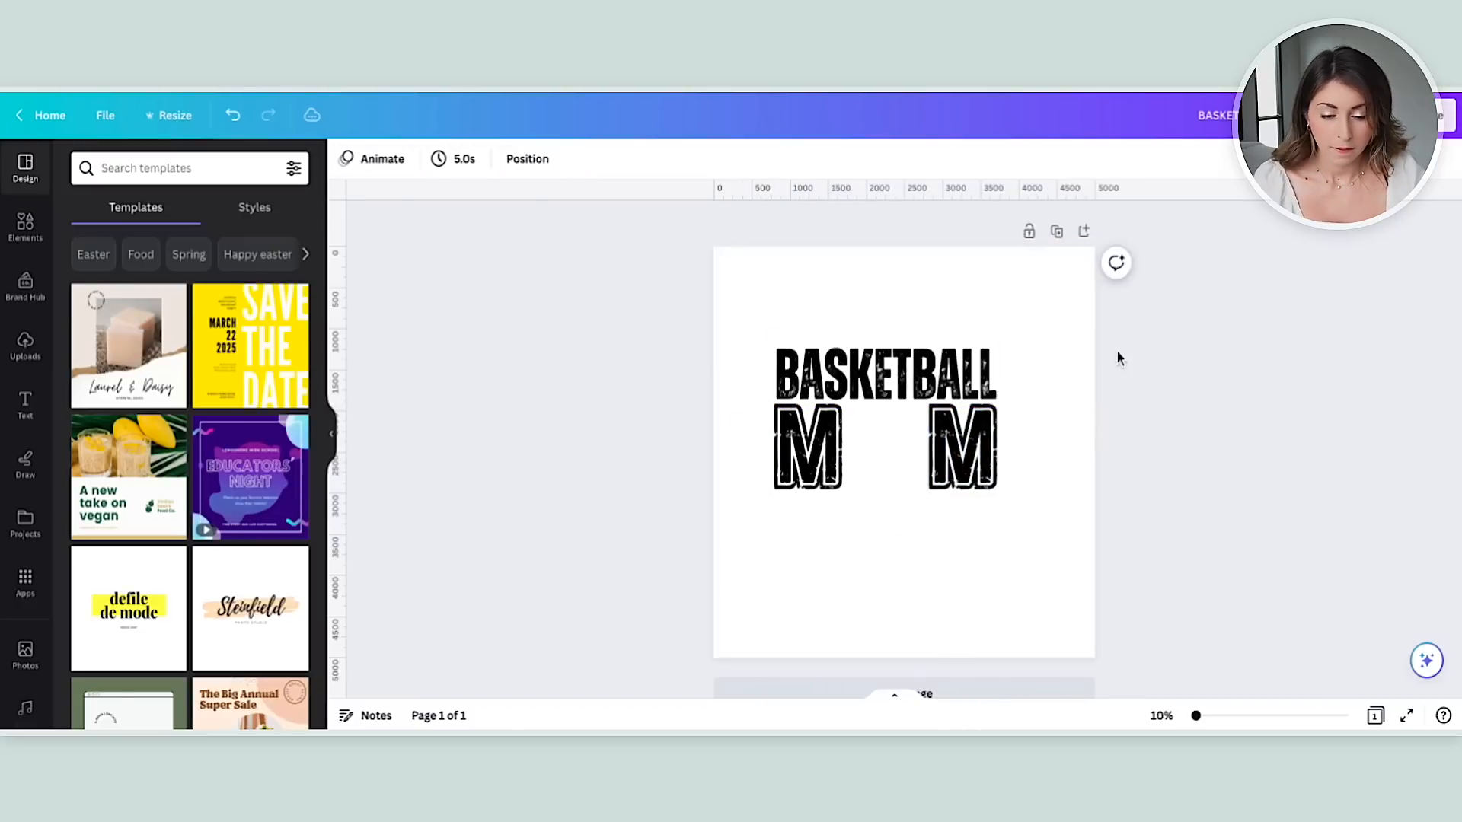
# Step: Search the elements for basketball graphics and add the solid basketball with line details to the page
pyautogui.click(23, 229)
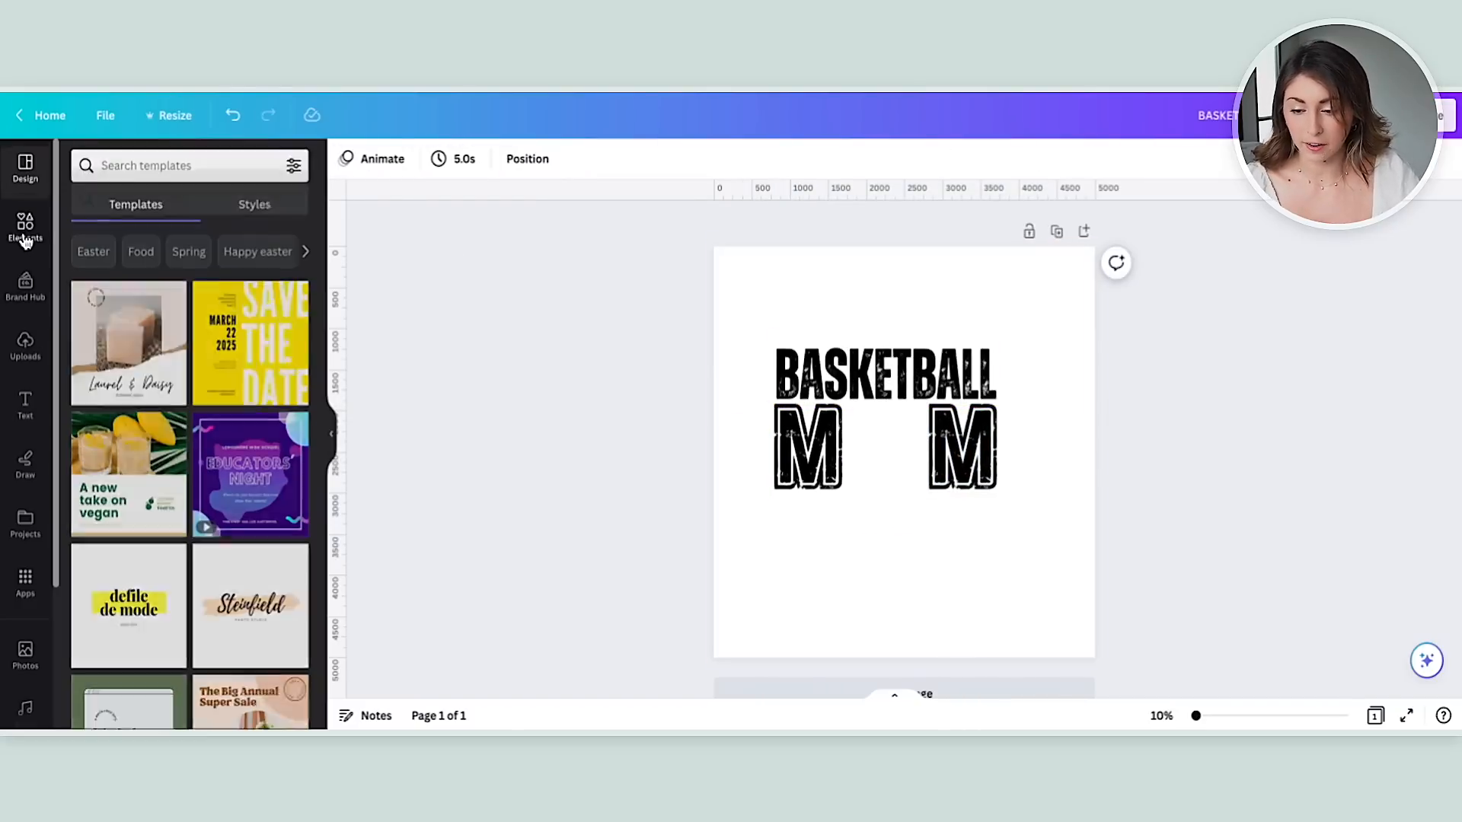
pyautogui.click(163, 168)
pyautogui.write('basketball')
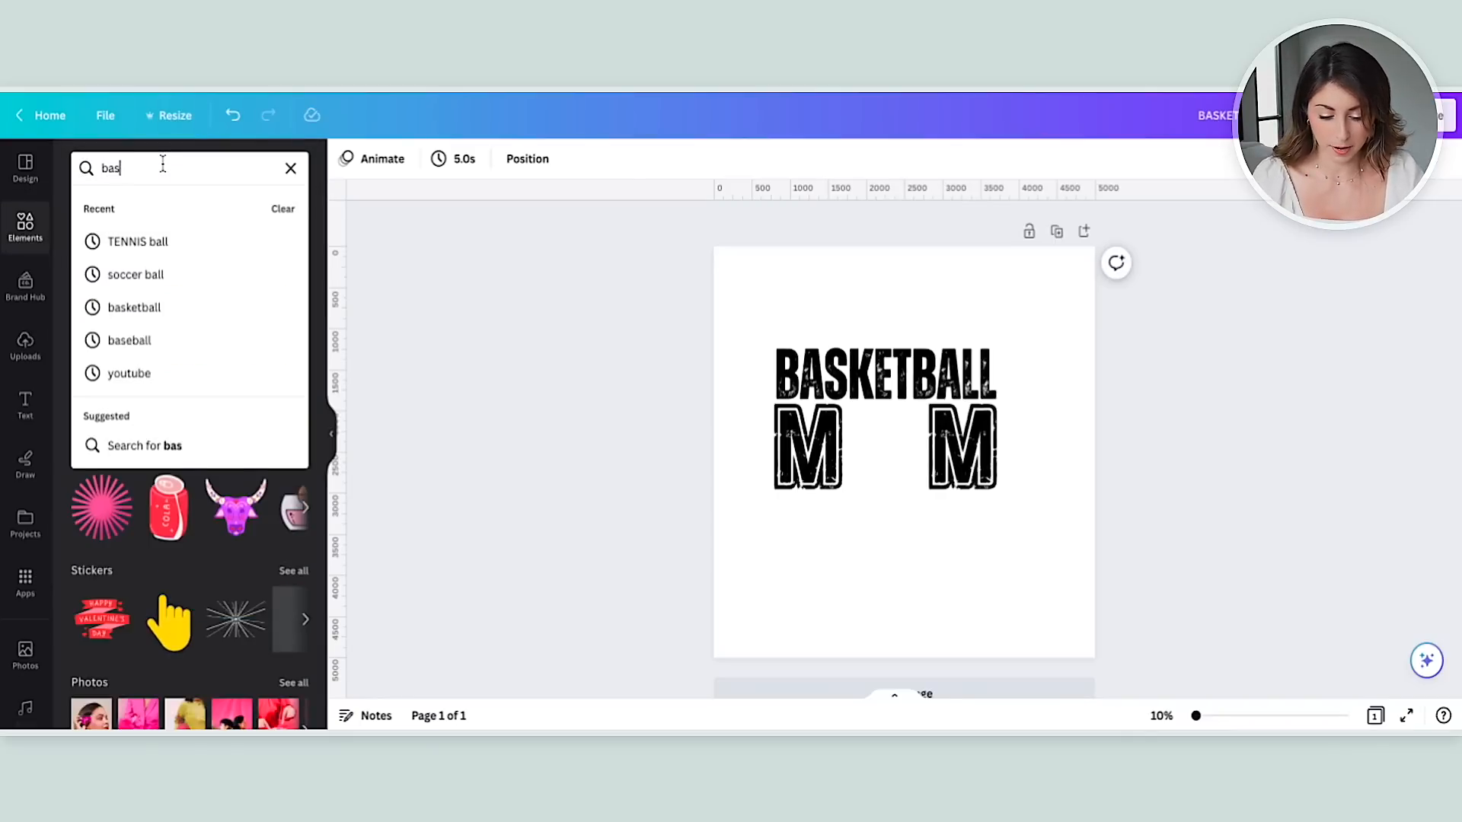
pyautogui.press('Return')
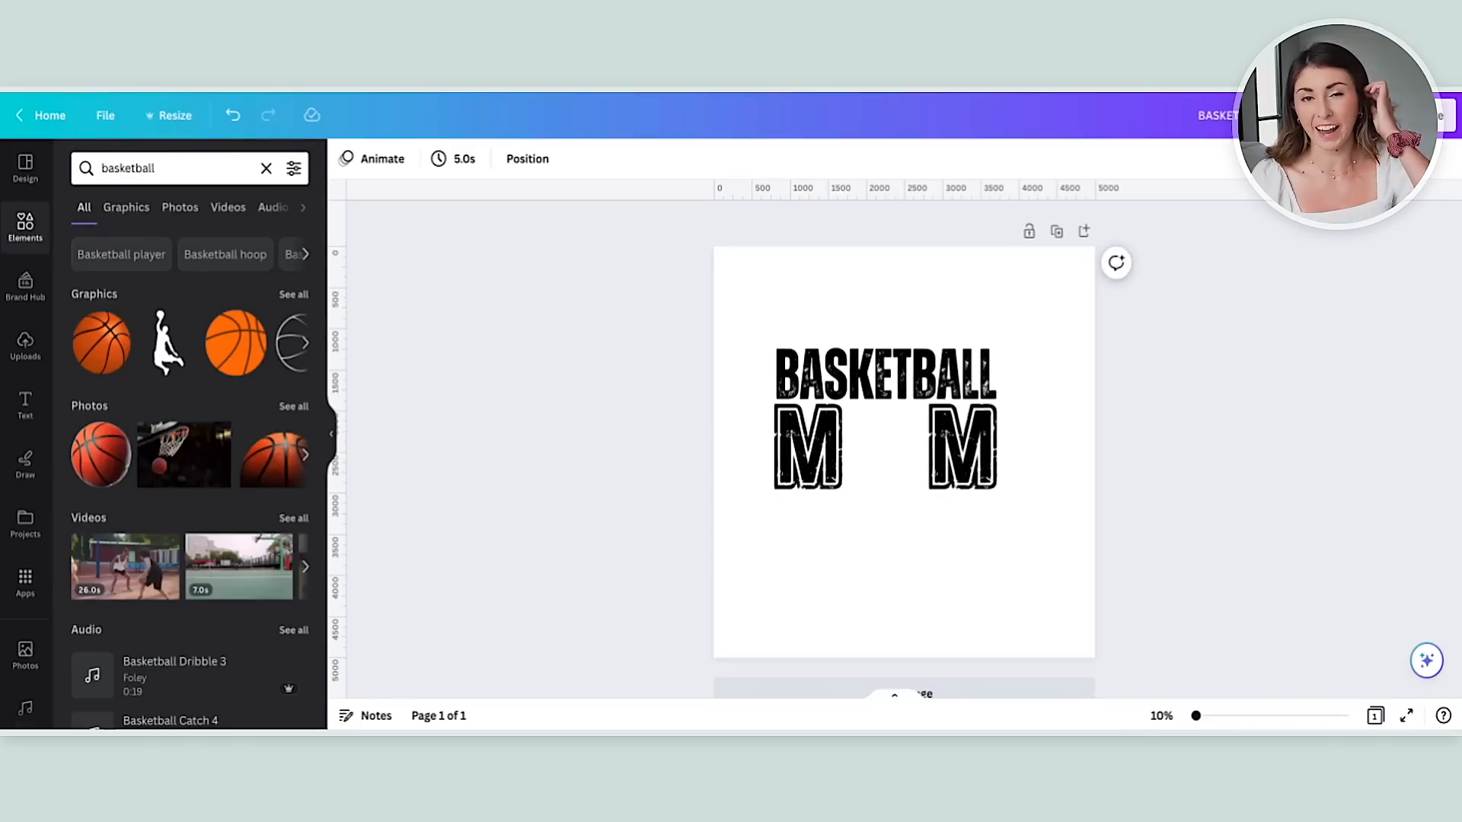
pyautogui.click(126, 209)
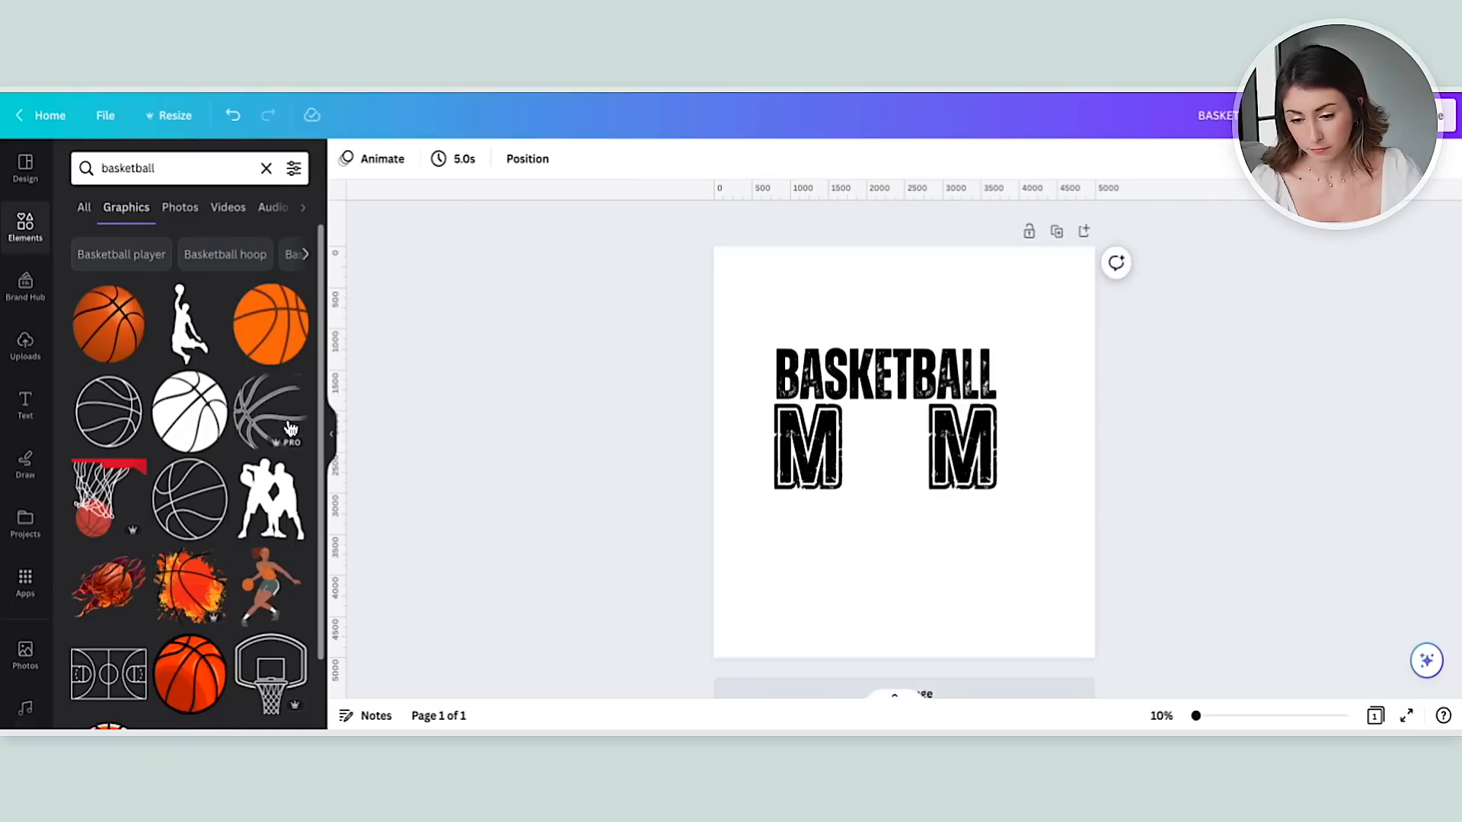
pyautogui.click(199, 400)
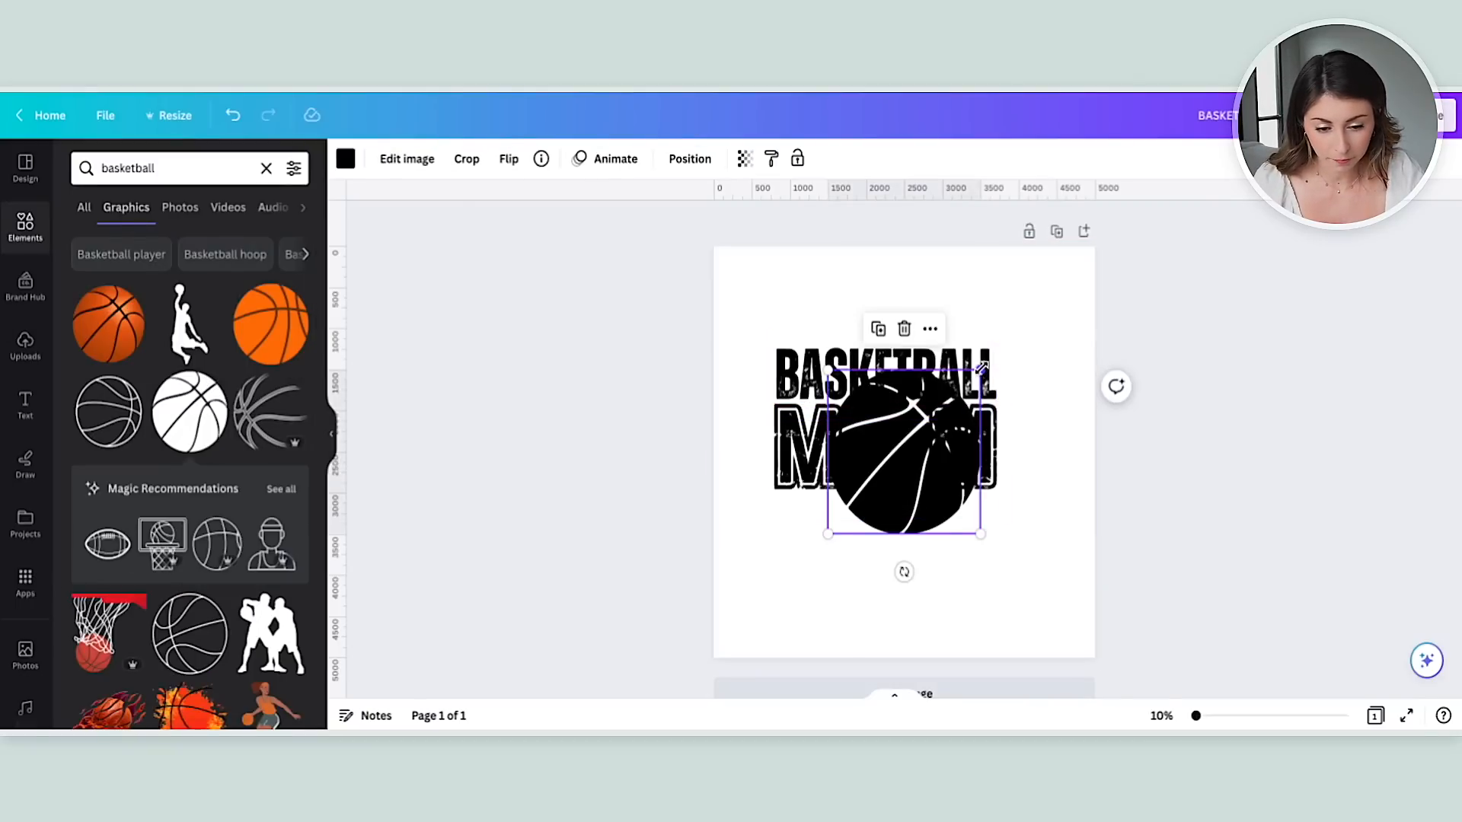
# Step: Scale the basketball graphic down to letter height and place it between the two Ms as the O
pyautogui.moveTo(980, 370); pyautogui.dragTo(903, 451)
pyautogui.moveTo(835, 474); pyautogui.dragTo(851, 433)
pyautogui.click(1182, 358)
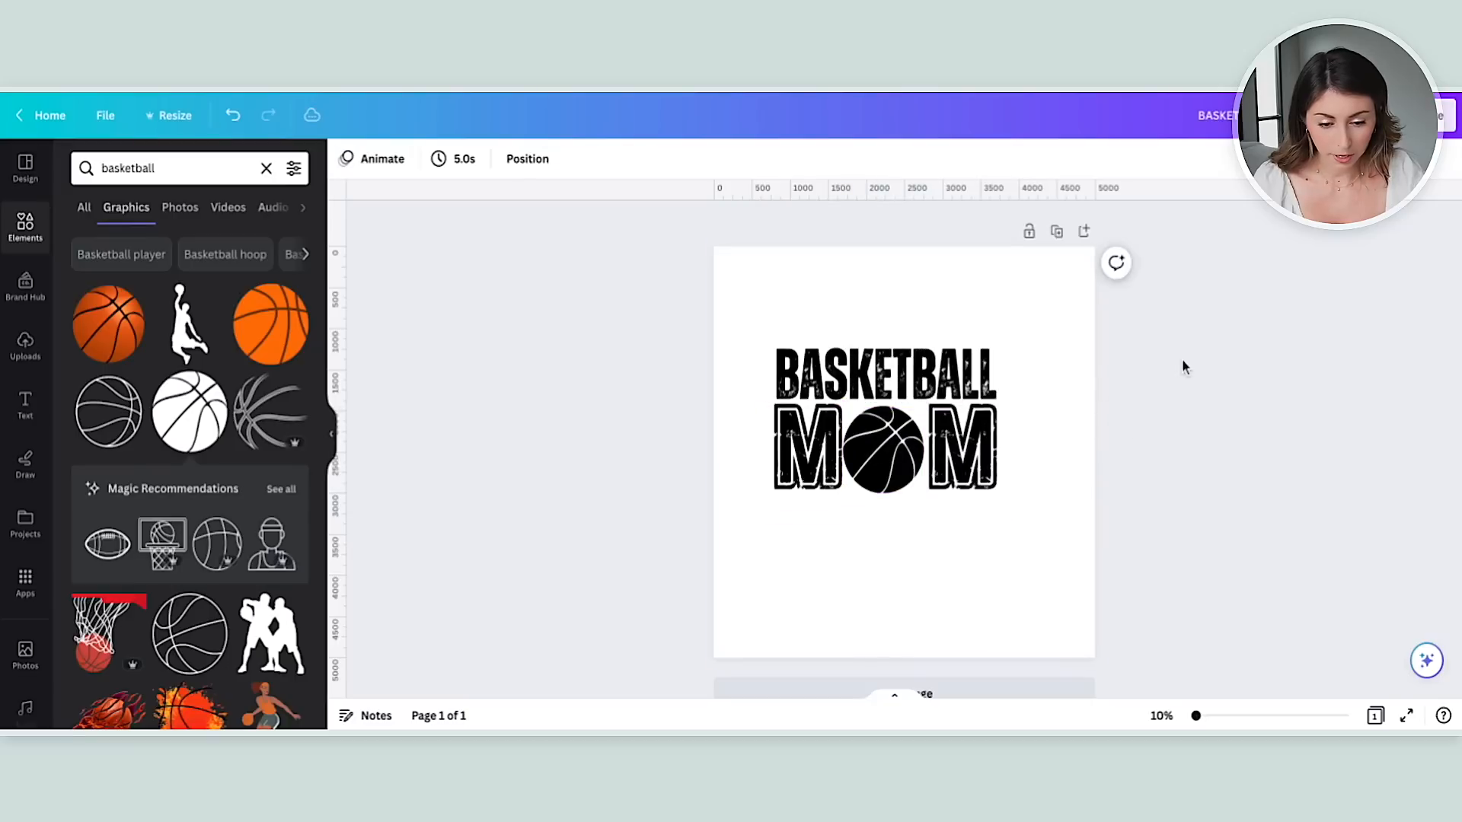
pyautogui.click(884, 479)
pyautogui.click(1057, 440)
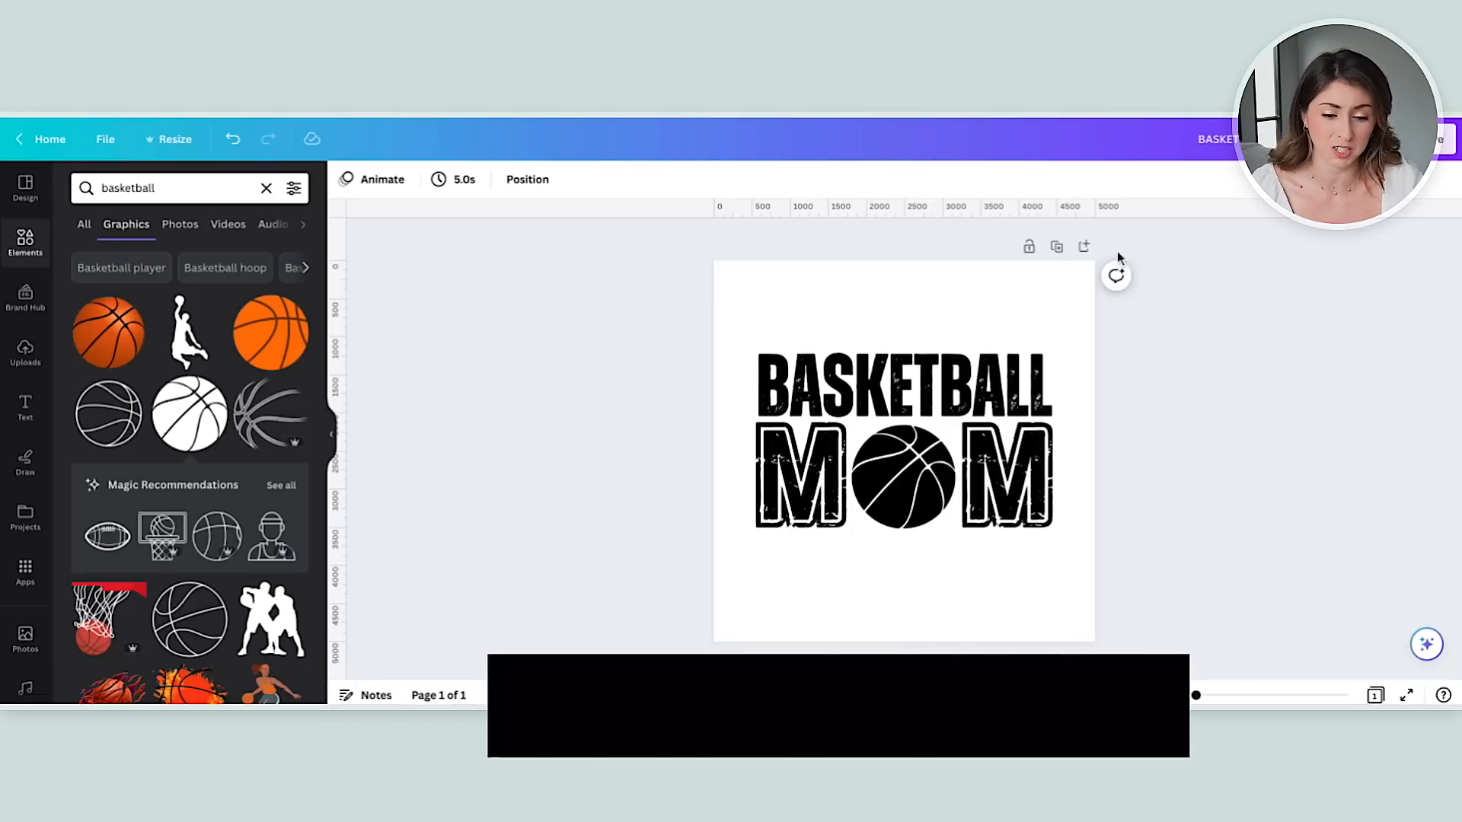
# Step: Duplicate the BASKETBALL MOM page and change the copy's top word to SOCCER
pyautogui.click(1058, 249)
pyautogui.click(902, 358)
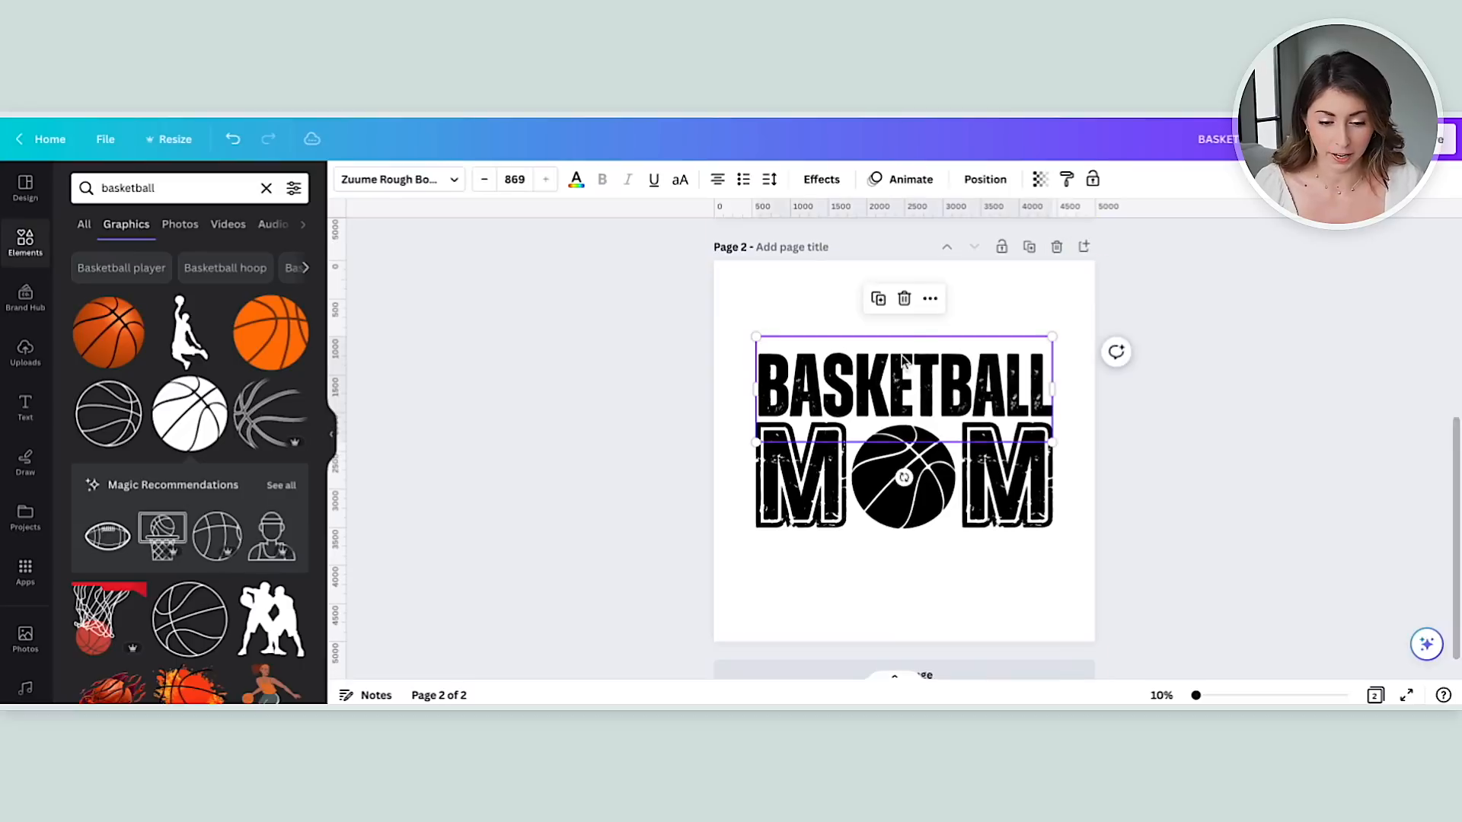
pyautogui.doubleClick(902, 354)
pyautogui.write('SOCCER')
pyautogui.click(1057, 292)
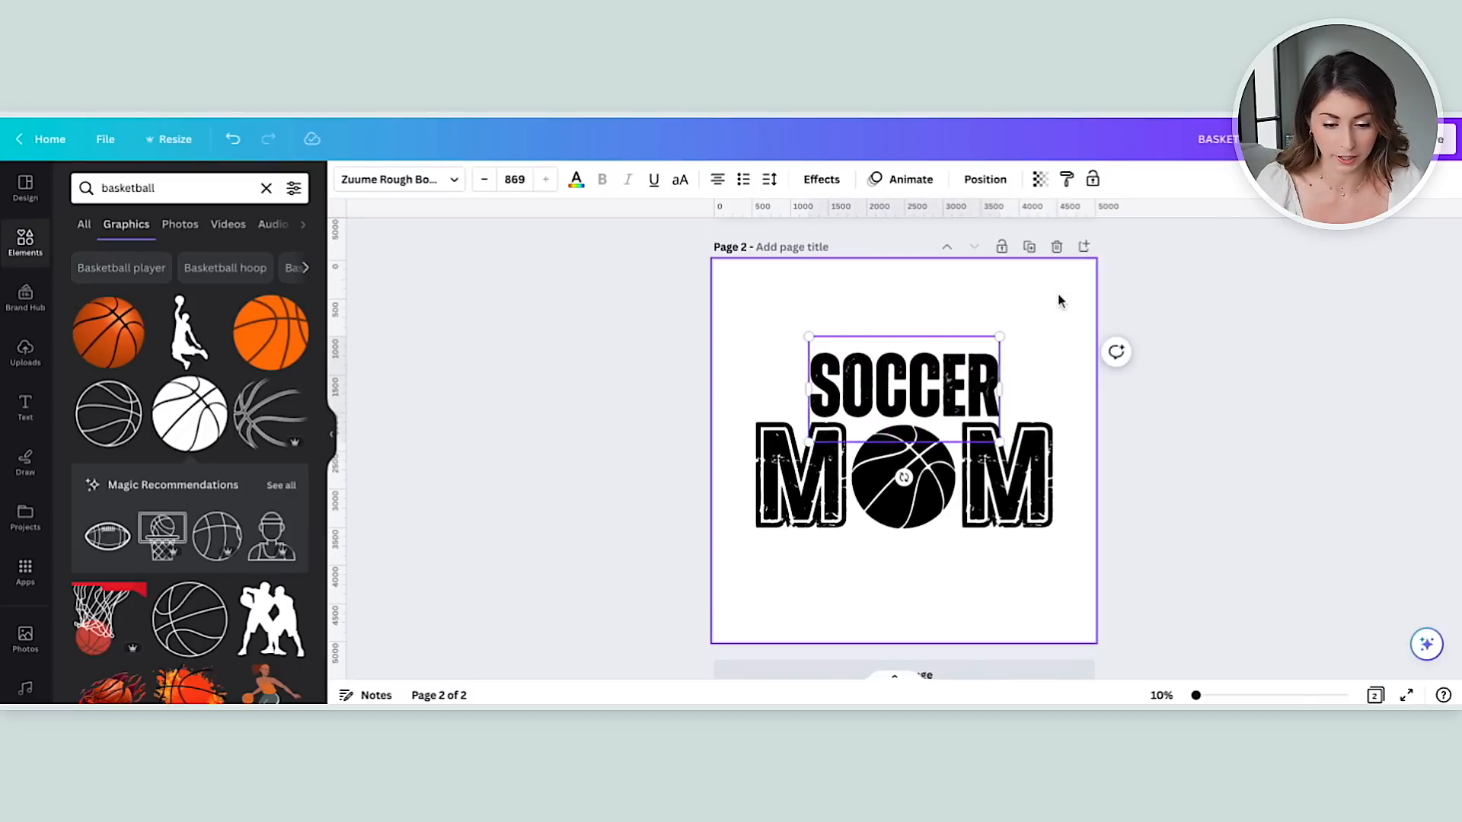
# Step: Duplicate the SOCCER page and change the top word on page 3 to TENNIS
pyautogui.click(1031, 247)
pyautogui.click(944, 381)
pyautogui.doubleClick(944, 379)
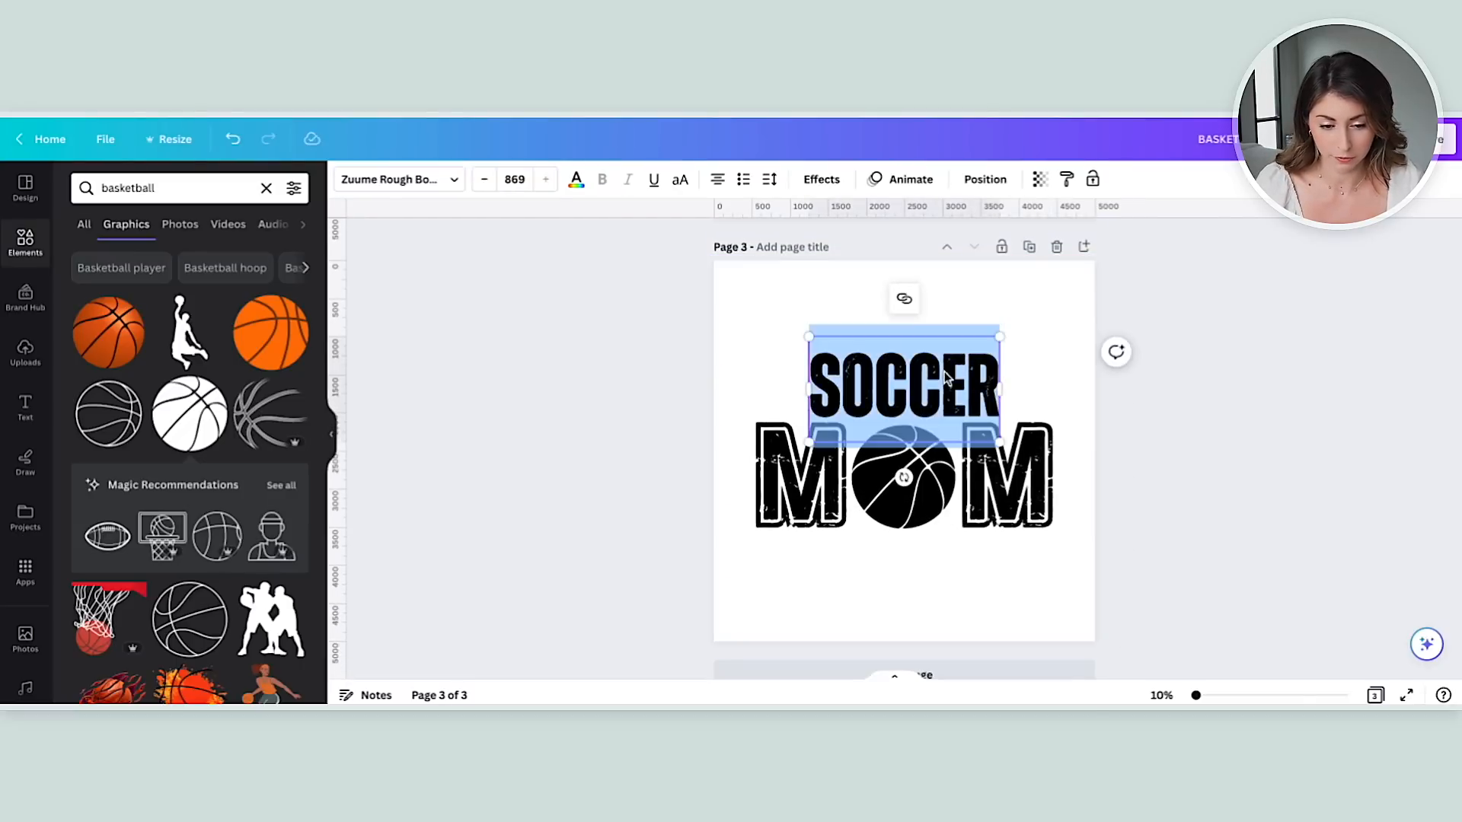
pyautogui.write('TENNIS')
pyautogui.click(1145, 264)
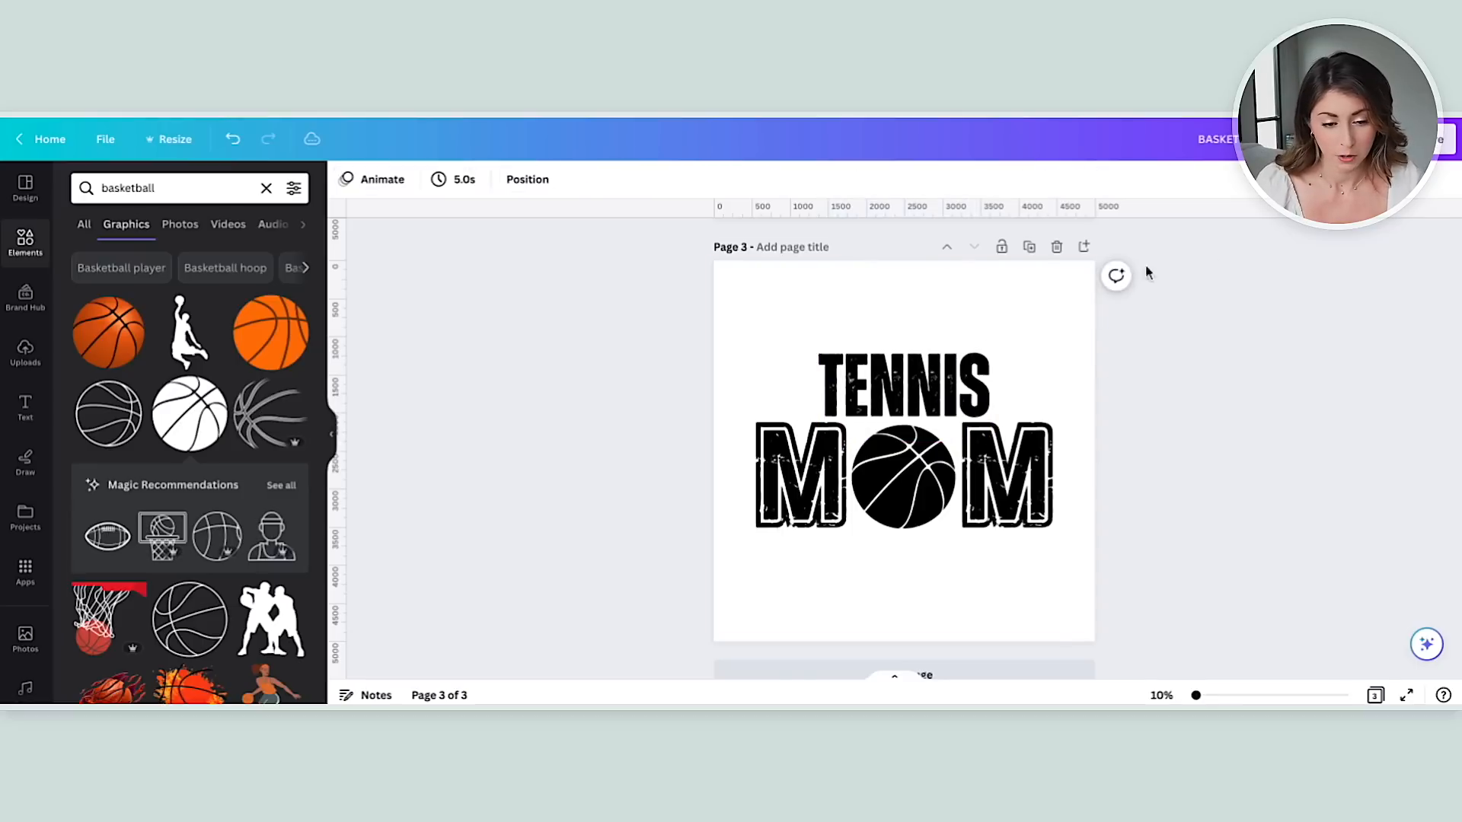
# Step: Duplicate the TENNIS page and change the top word on page 4 to SQUASH
pyautogui.click(1033, 247)
pyautogui.click(944, 381)
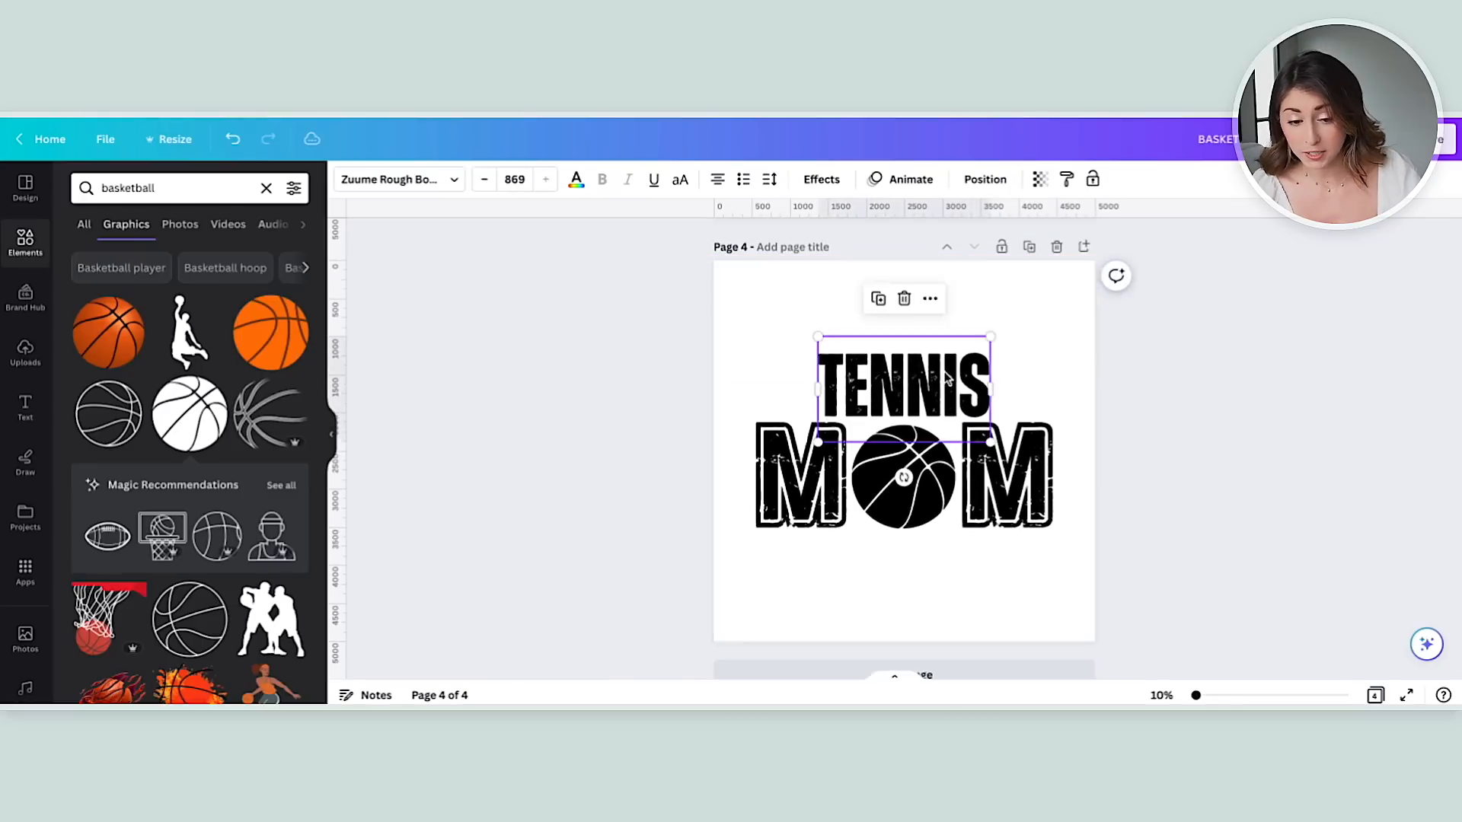
pyautogui.doubleClick(945, 379)
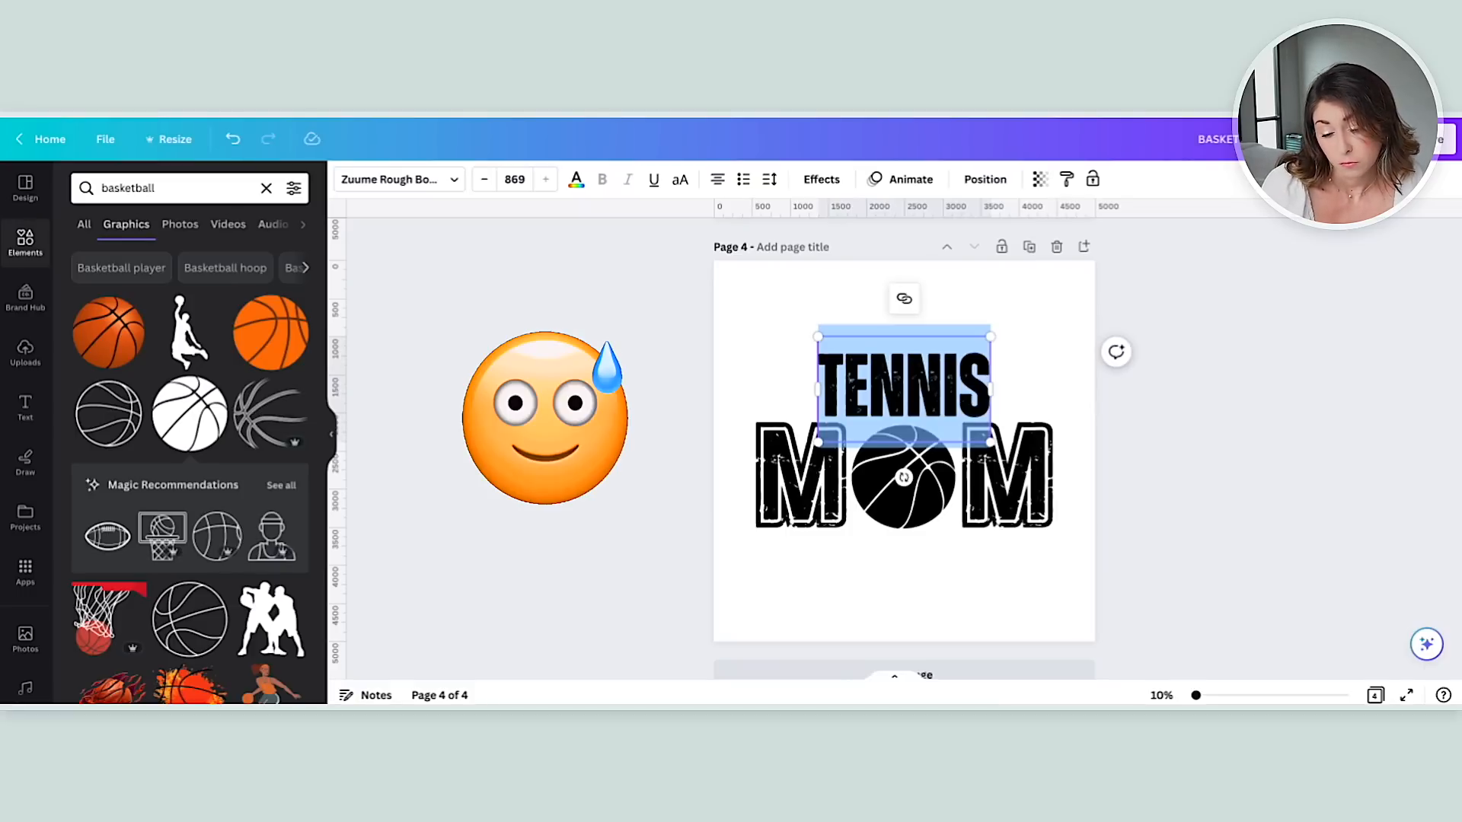
pyautogui.write('SQ')
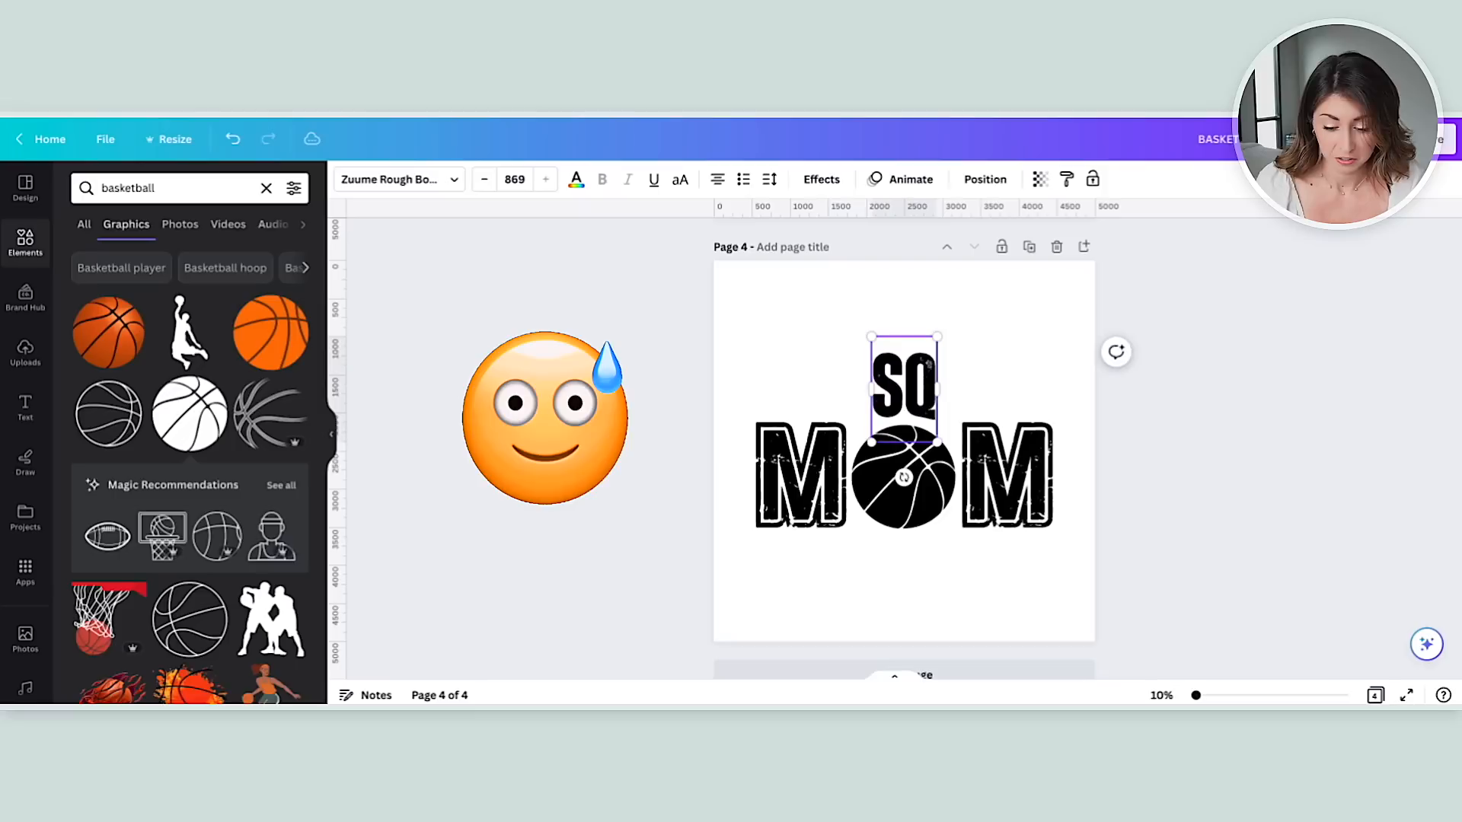
pyautogui.write('UAHSH')
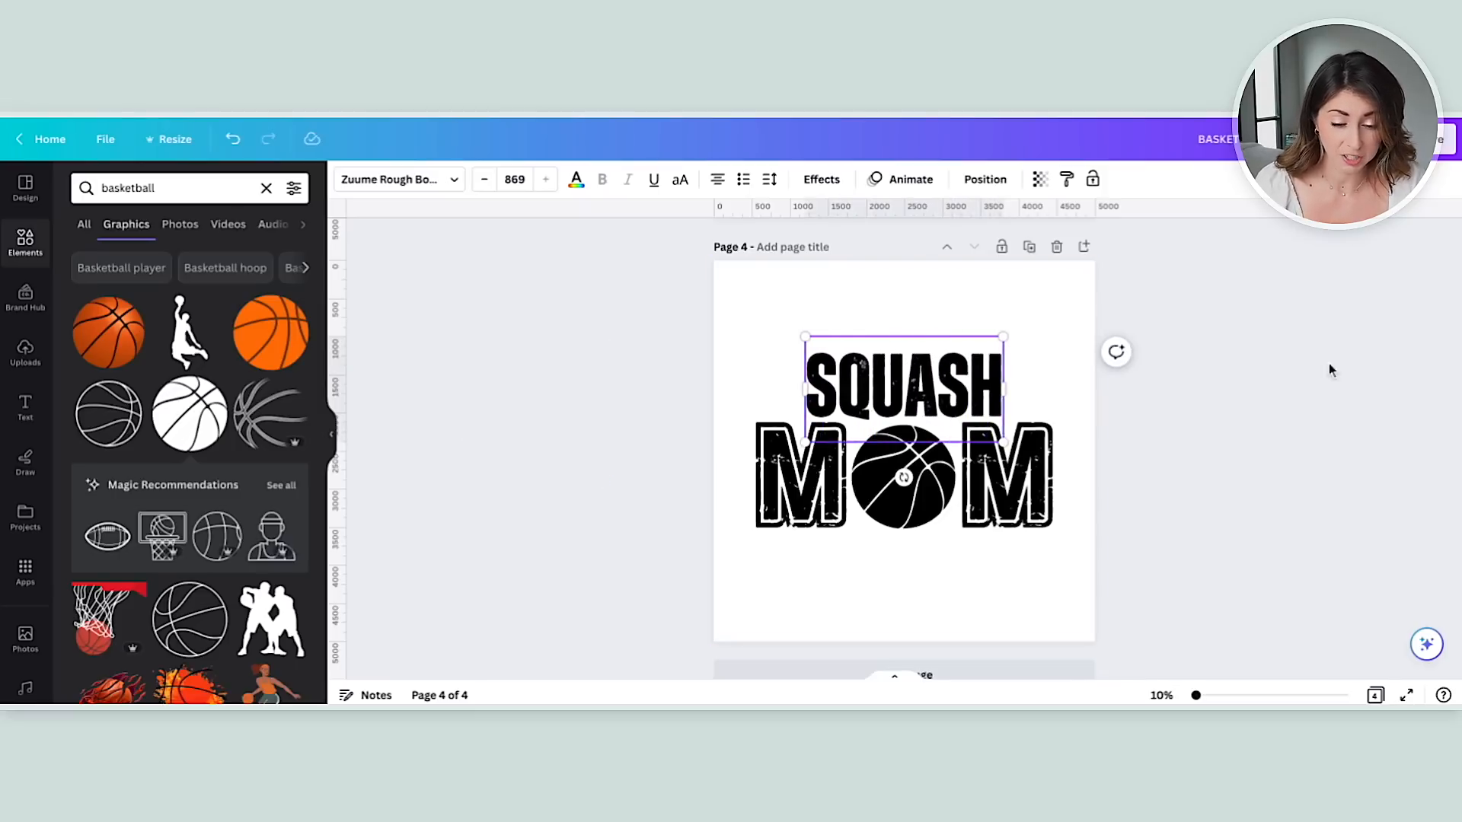
# Step: Select the basketball graphic between the two Ms on the SOCCER MOM page
pyautogui.click(1287, 430)
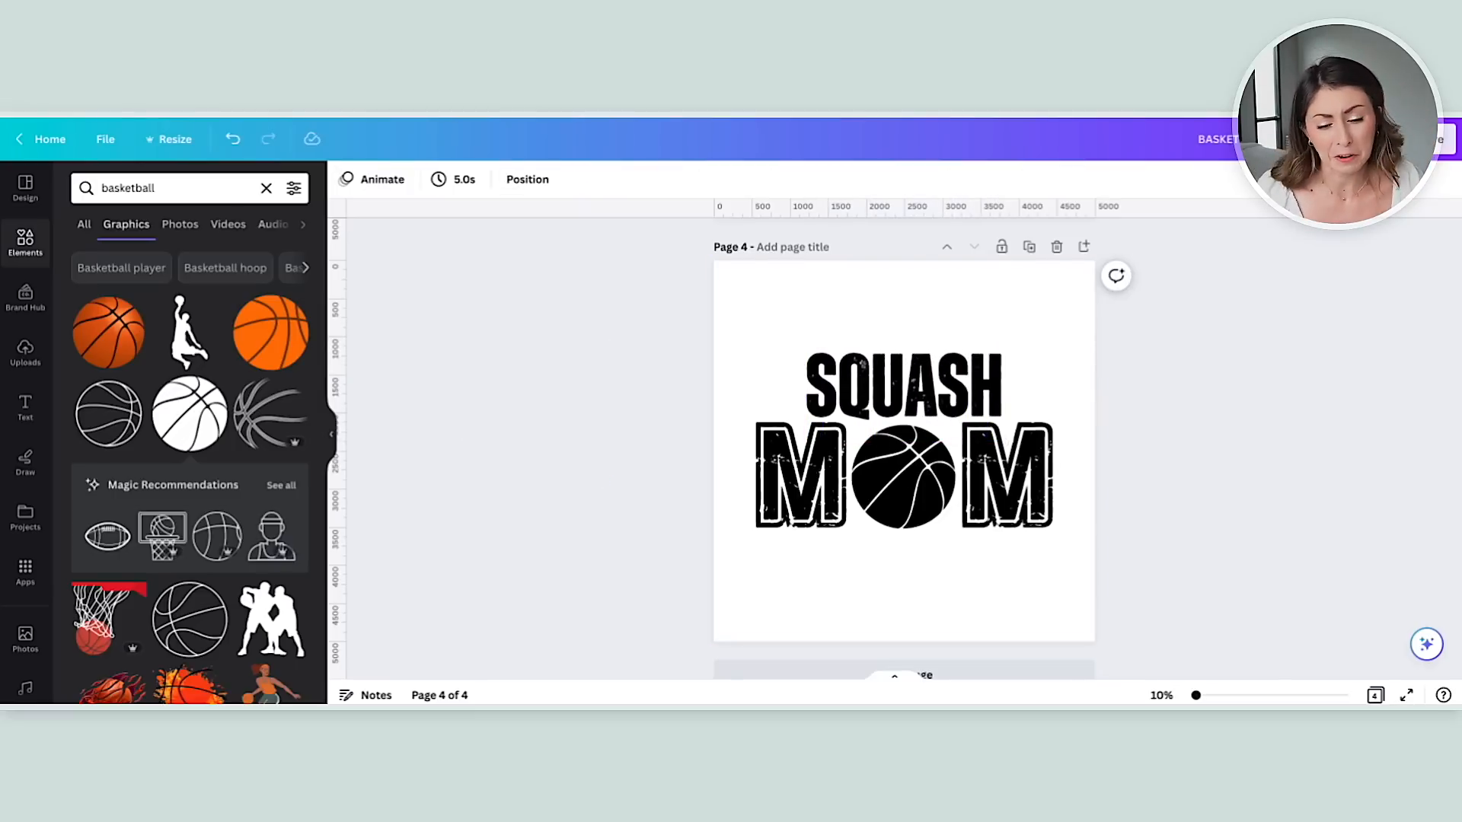
pyautogui.scroll(5, 1288, 431)
pyautogui.scroll(4, 903, 457)
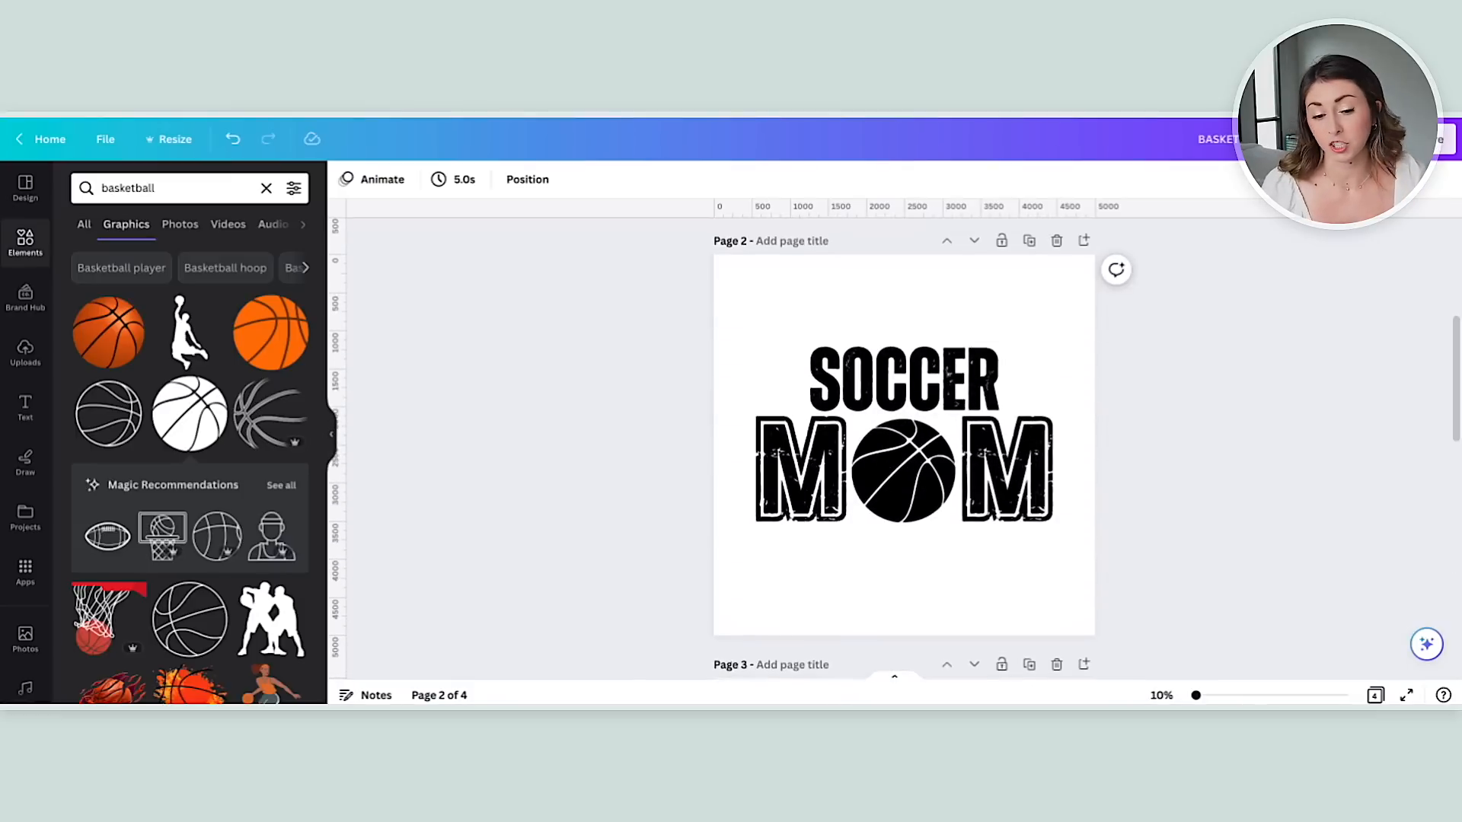
pyautogui.click(914, 488)
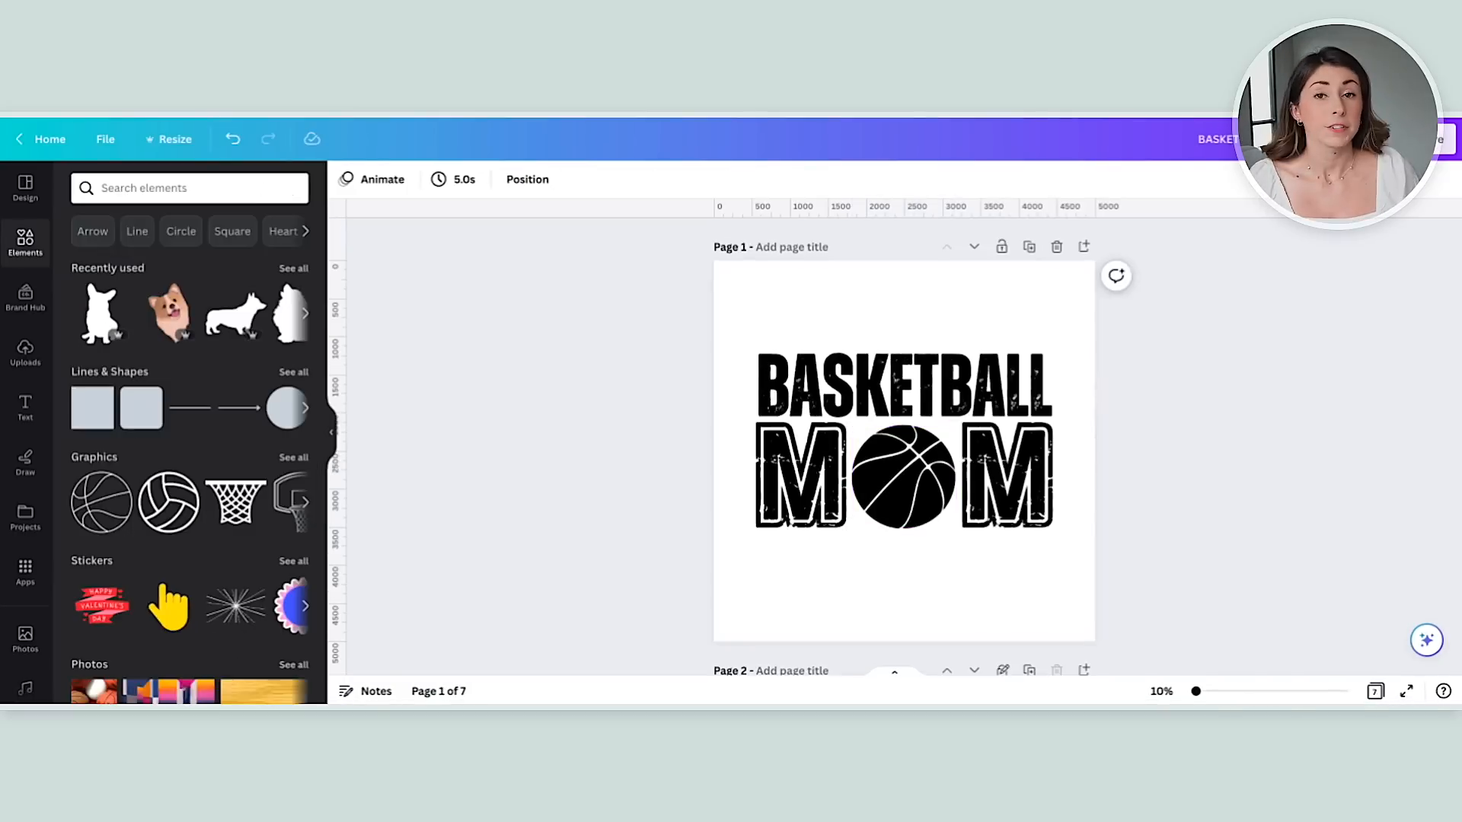
# Step: Review the MOM design variations page by page, from BASKETBALL through SOCCER, TENNIS, SQUASH, BASEBALL and VOLLEYBALL to CORGI
pyautogui.scroll(-3, 818, 361)
pyautogui.scroll(-2, 818, 361)
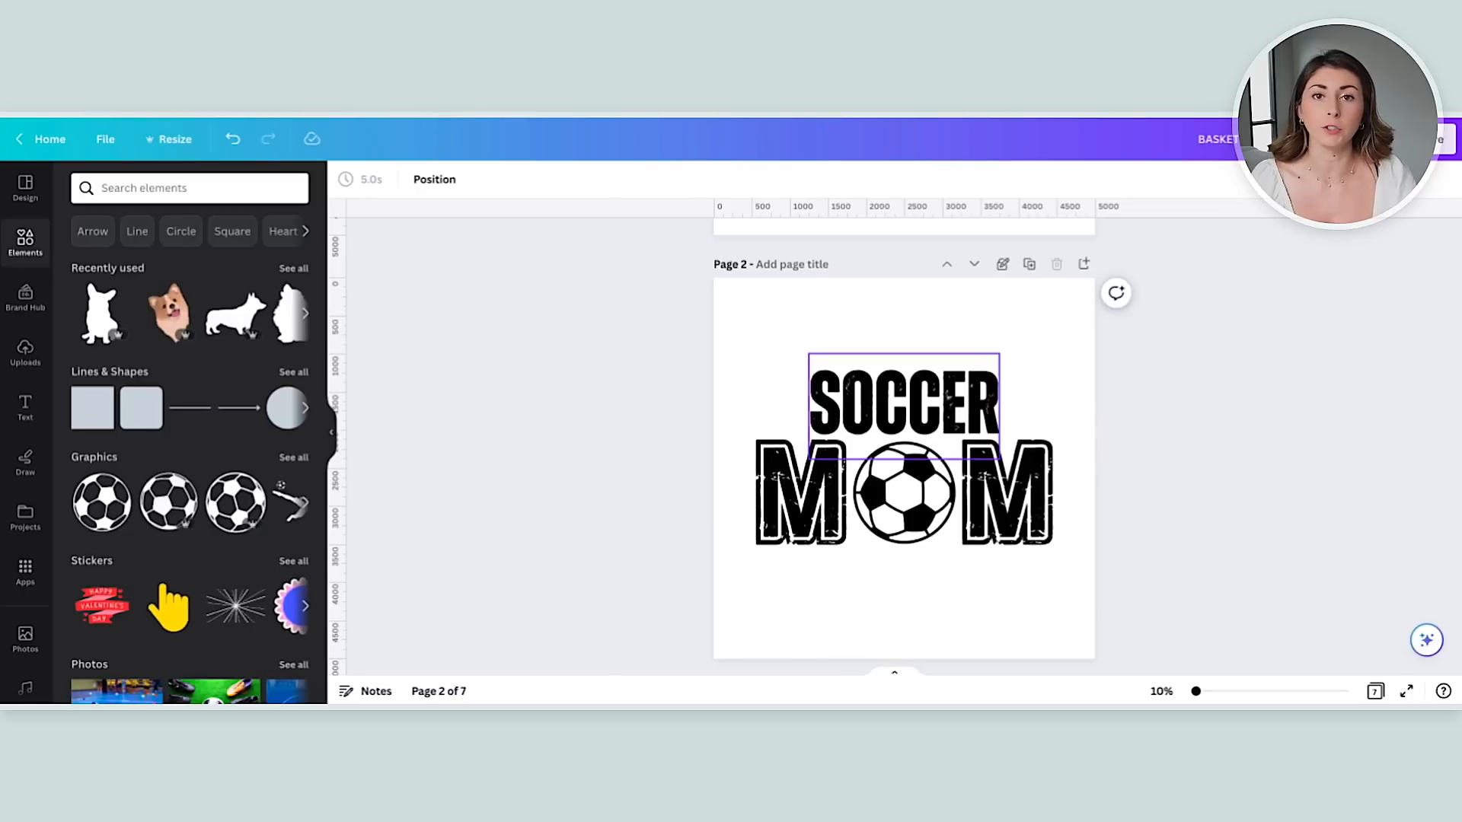
pyautogui.scroll(-5, 707, 394)
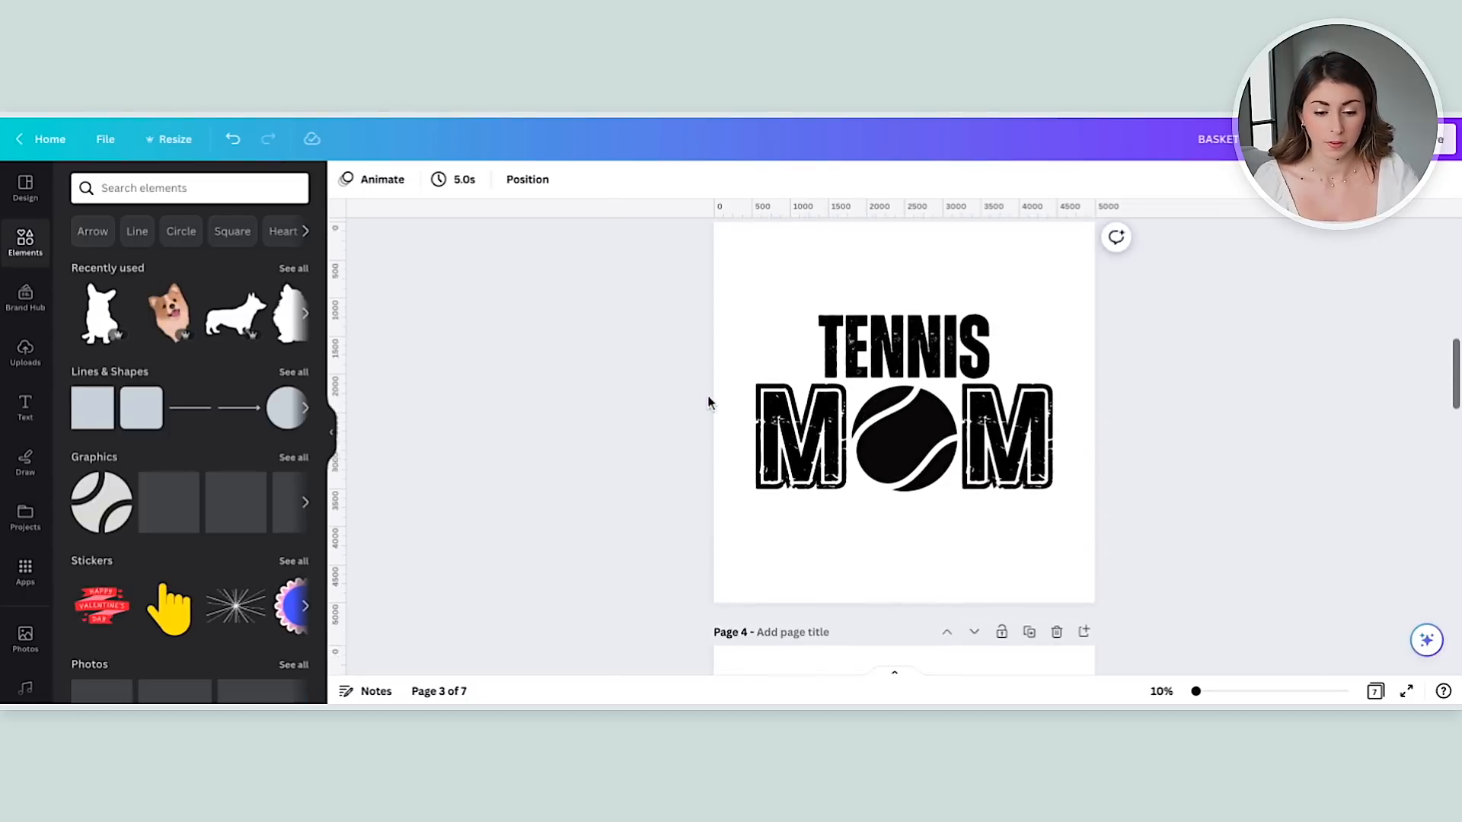
pyautogui.scroll(-5, 708, 402)
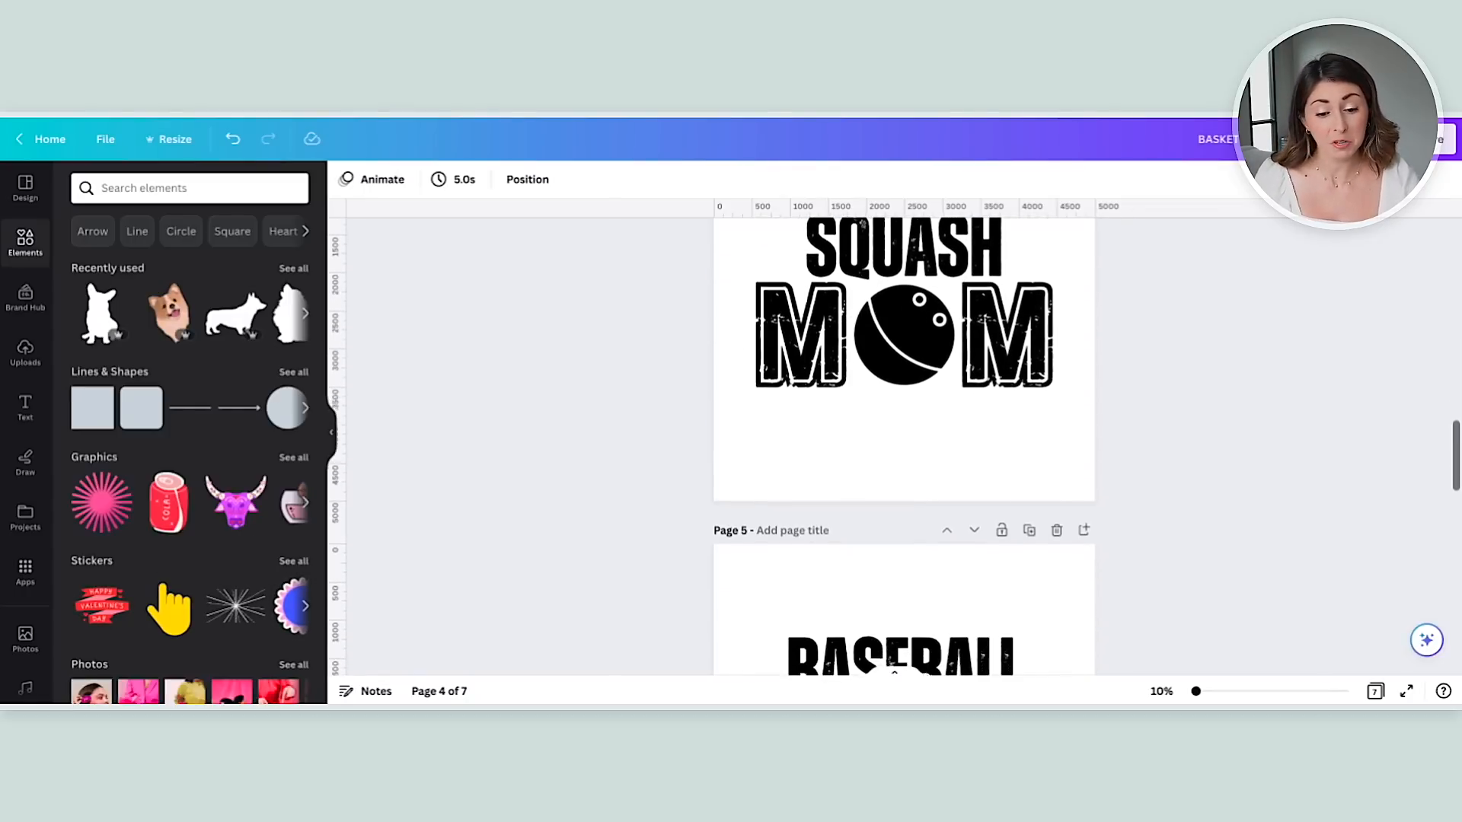
pyautogui.scroll(-3, 903, 446)
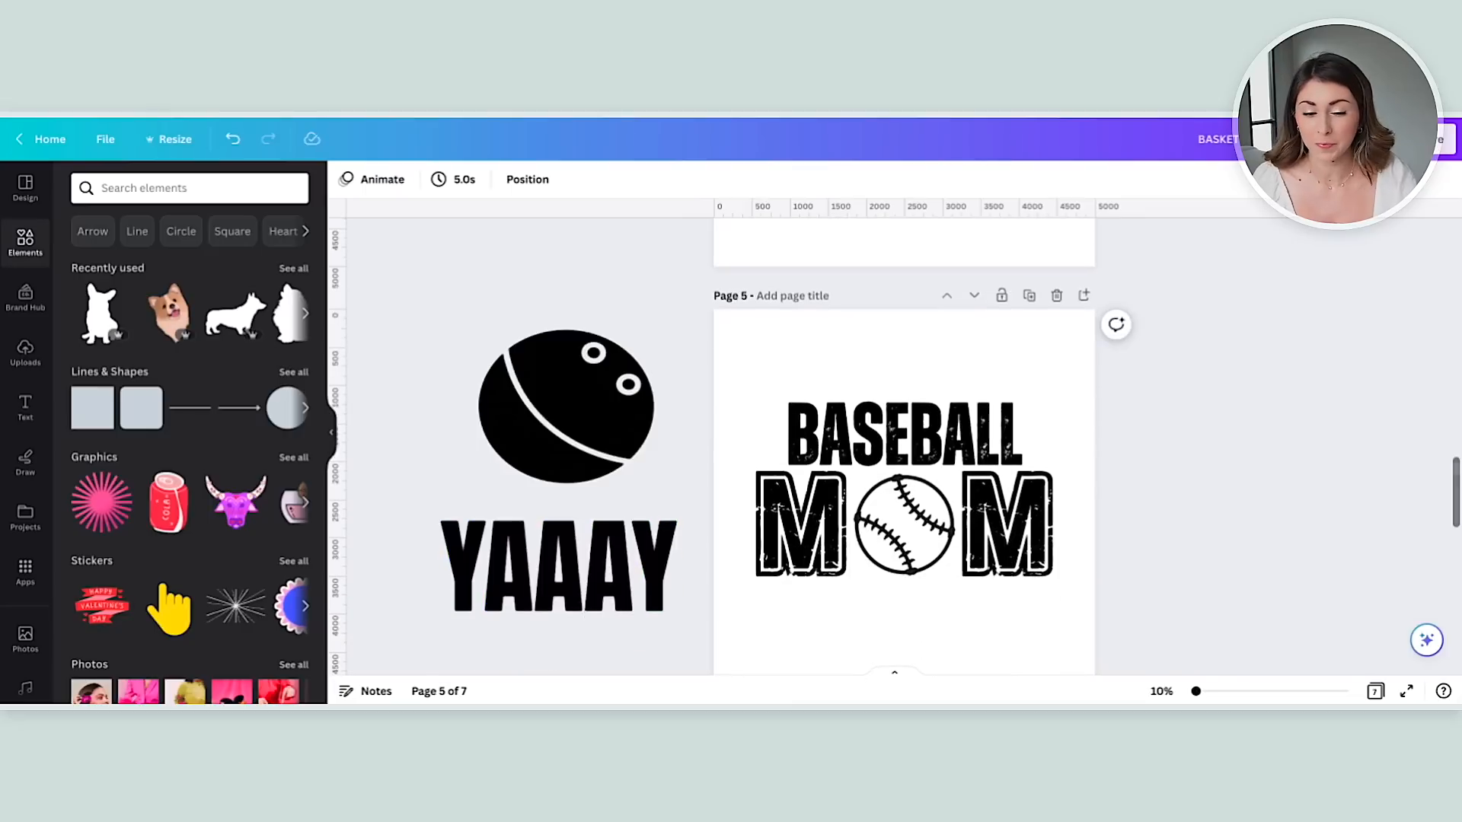
pyautogui.scroll(-3, 903, 445)
pyautogui.scroll(-2, 903, 445)
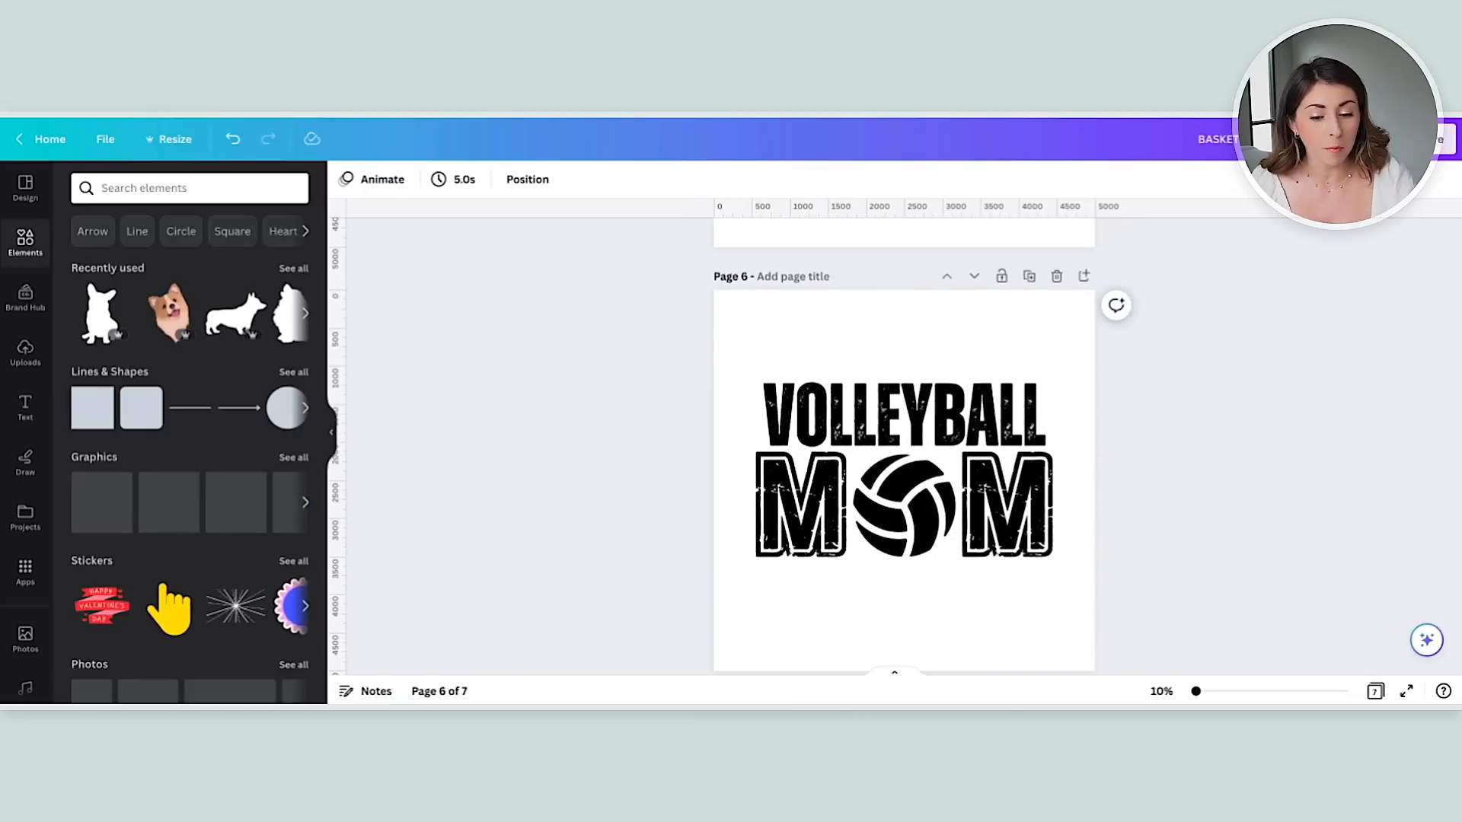
pyautogui.scroll(-6, 904, 446)
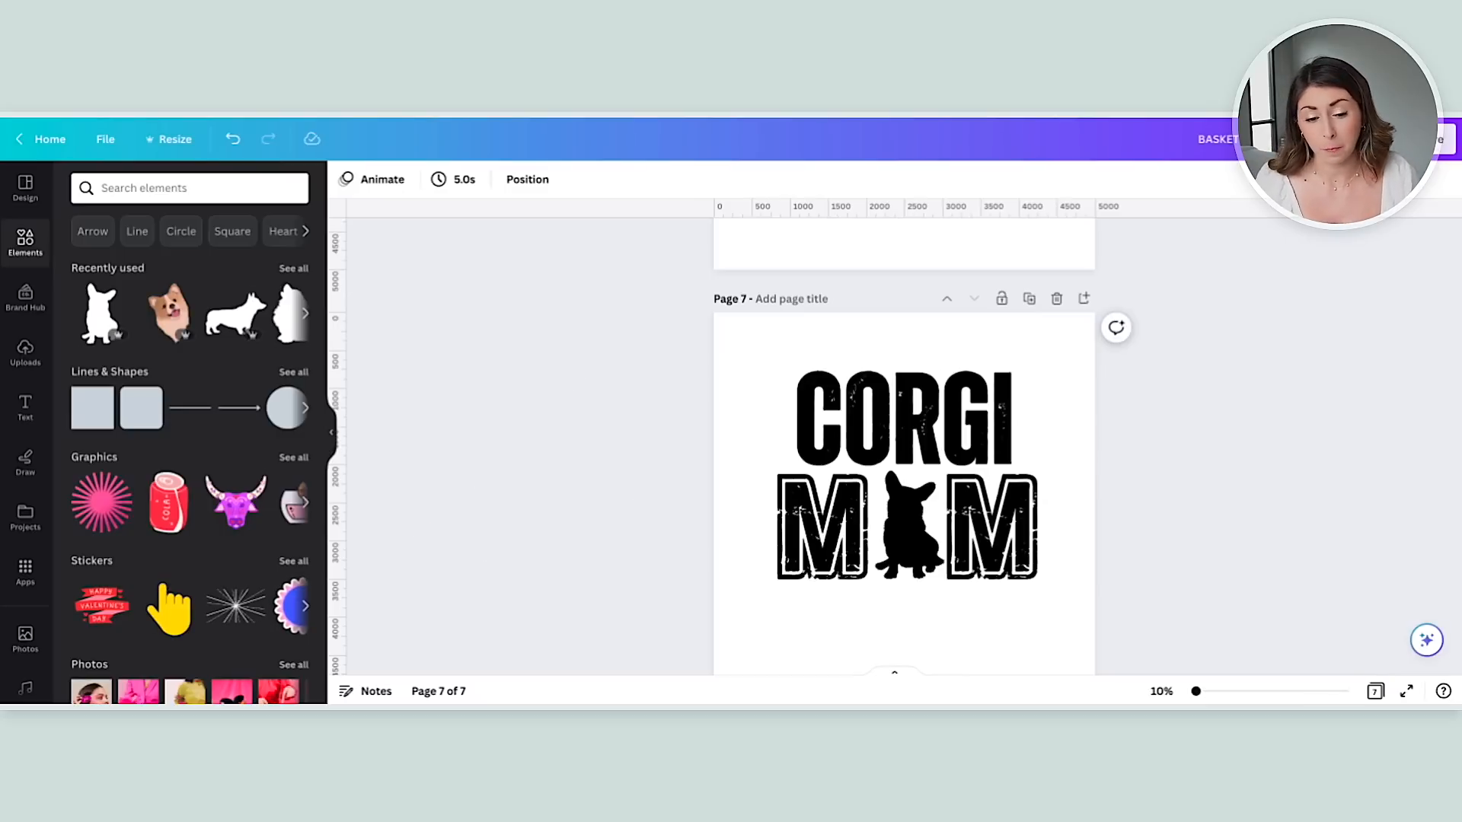
# Step: Show more images by the creator of the corgi silhouette used in the CORGI MOM design
pyautogui.click(916, 548)
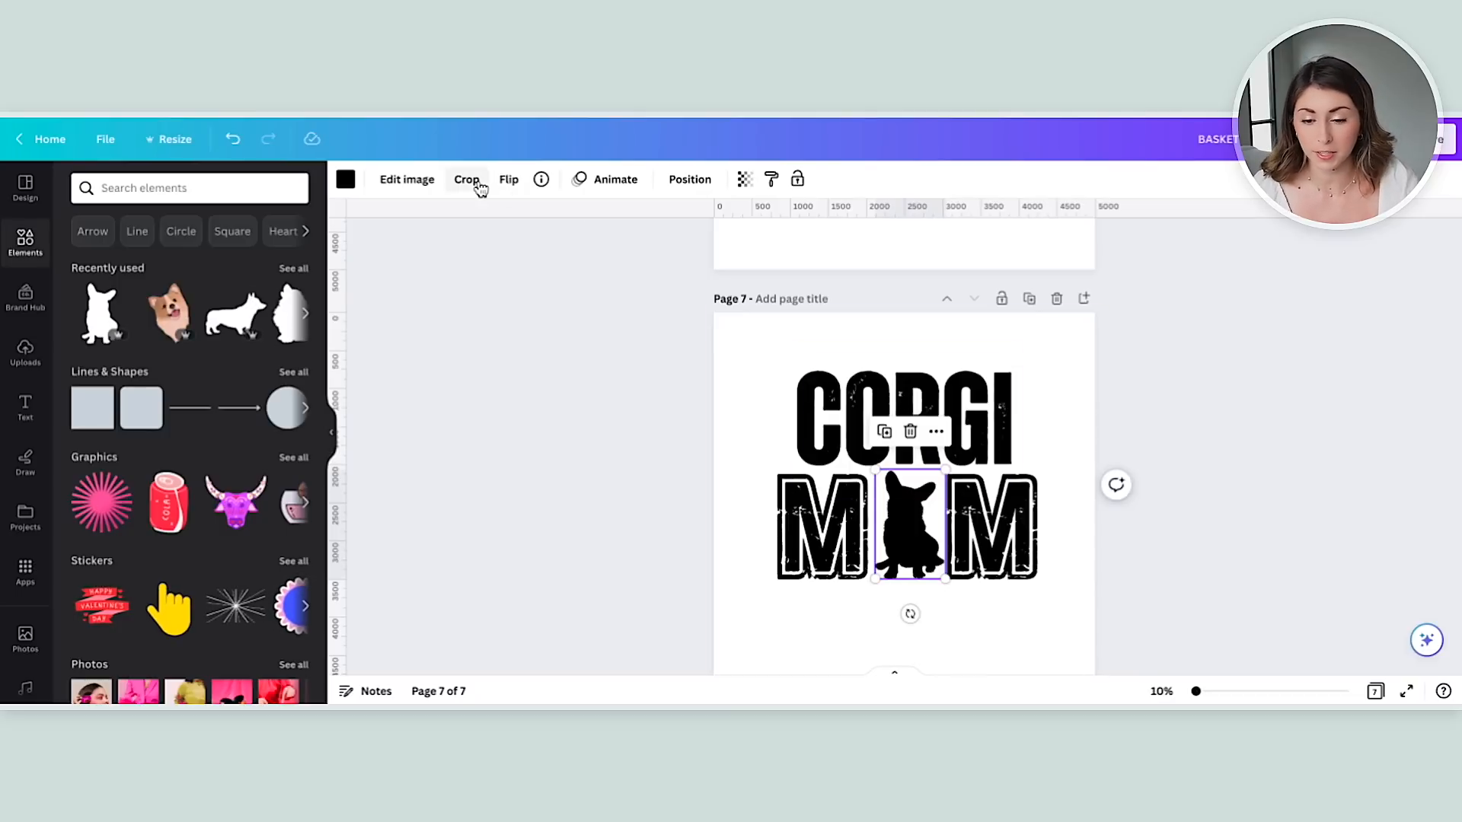
pyautogui.click(543, 181)
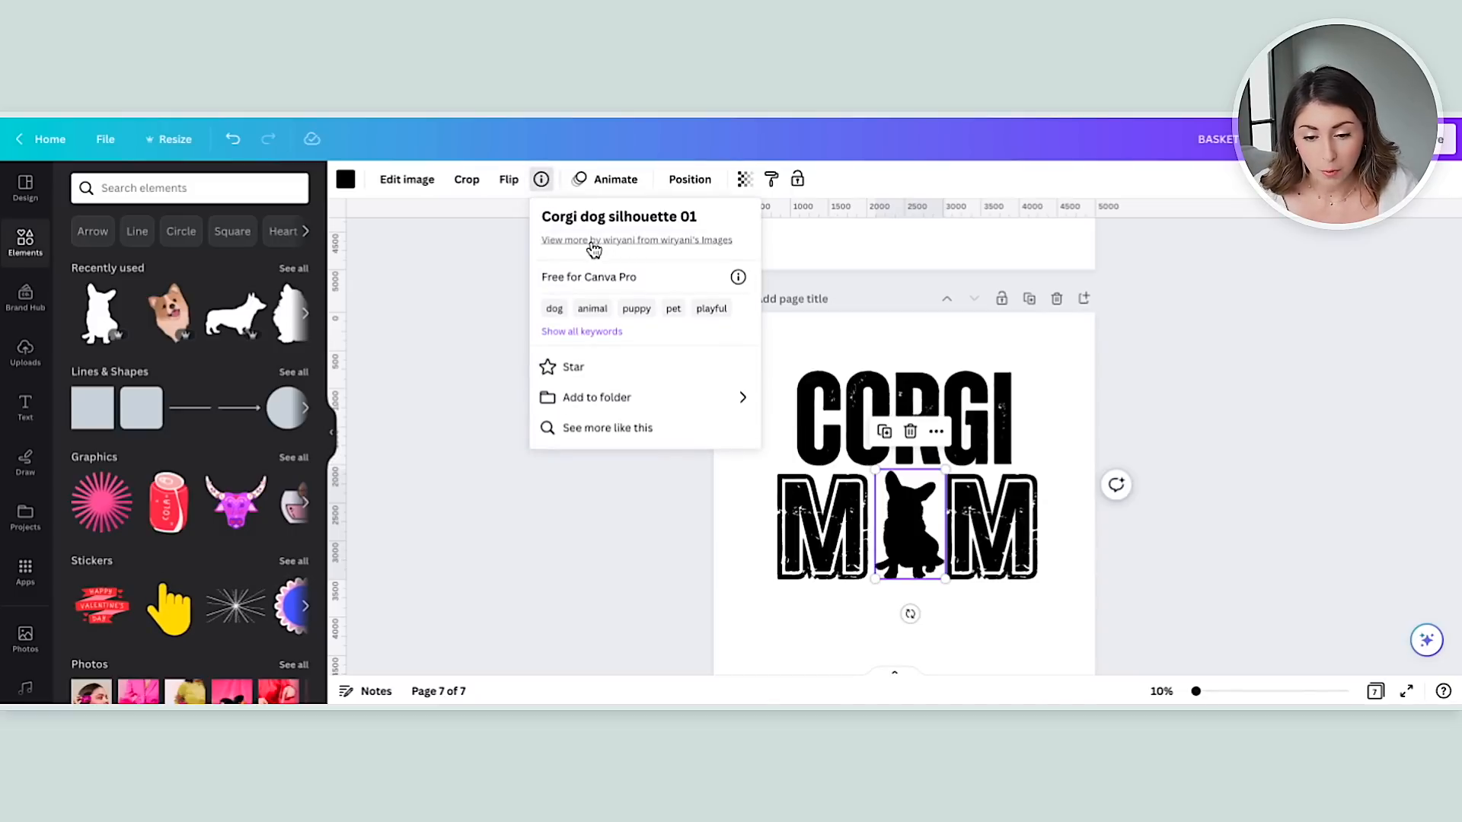
pyautogui.click(640, 245)
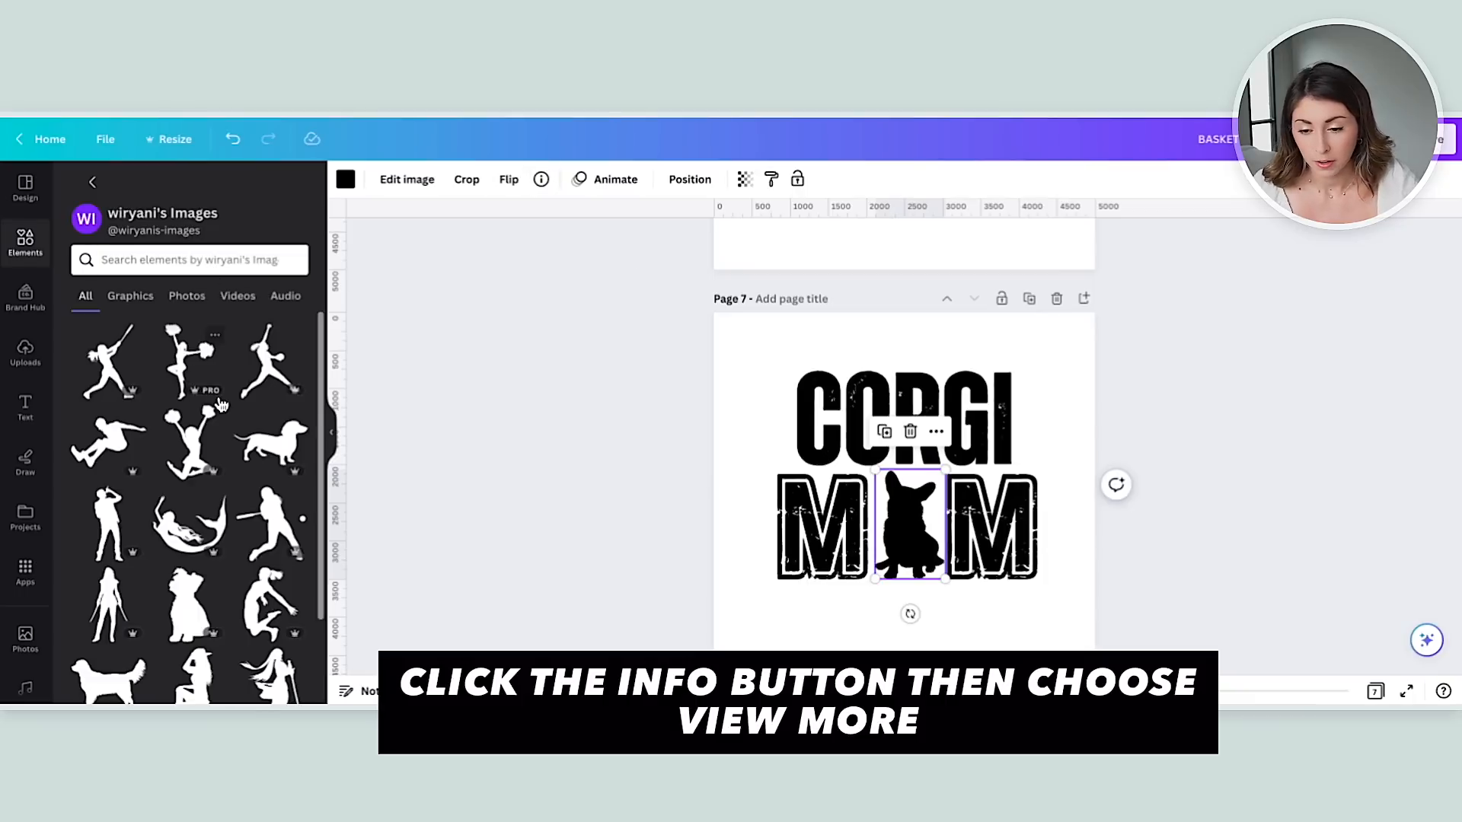
# Step: Try a standing dog silhouette from the creator's collection on the CORGI MOM page and delete it again
pyautogui.scroll(-5, 221, 404)
pyautogui.scroll(-5, 221, 404)
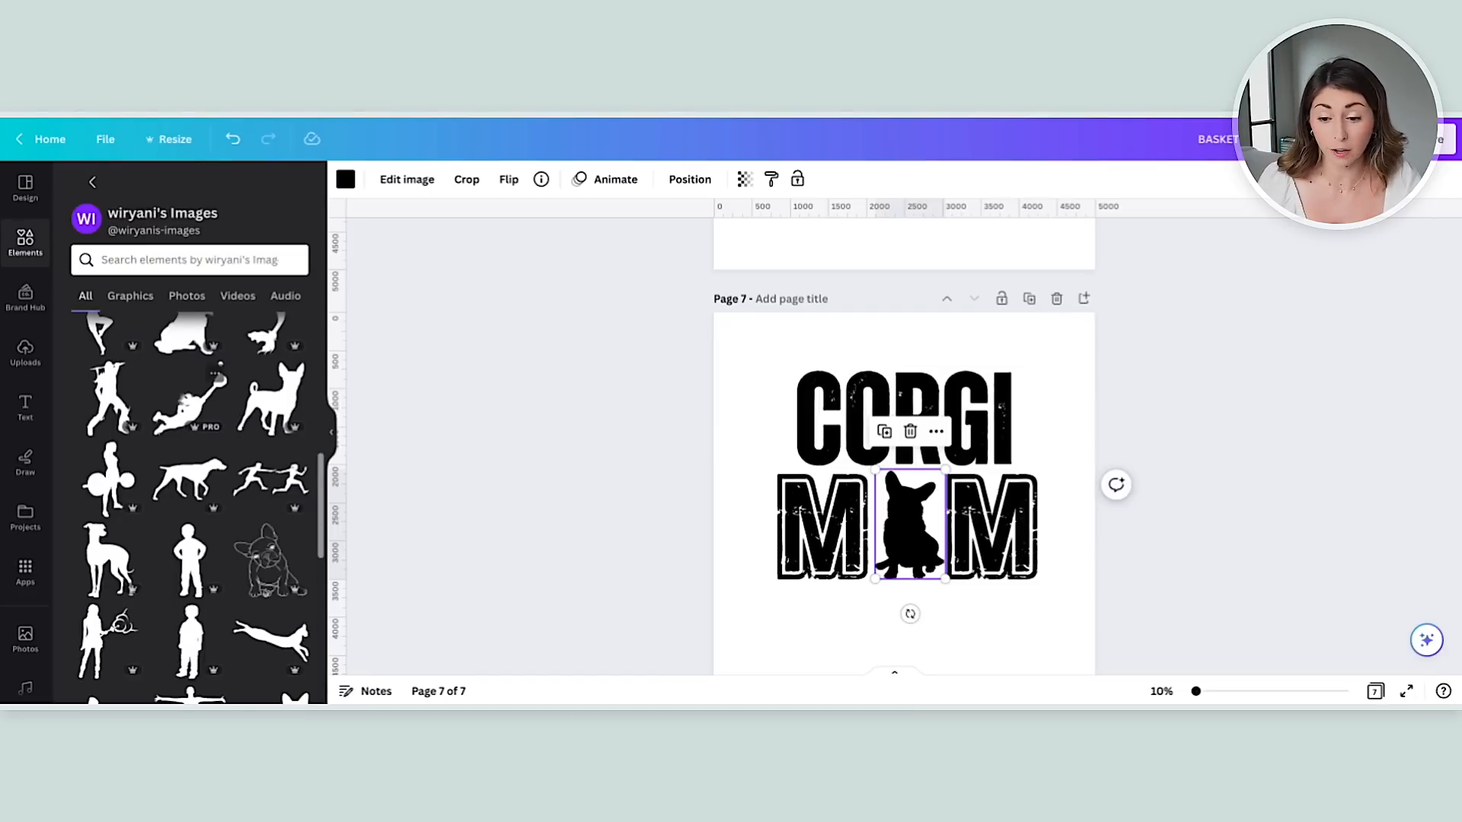
pyautogui.click(274, 411)
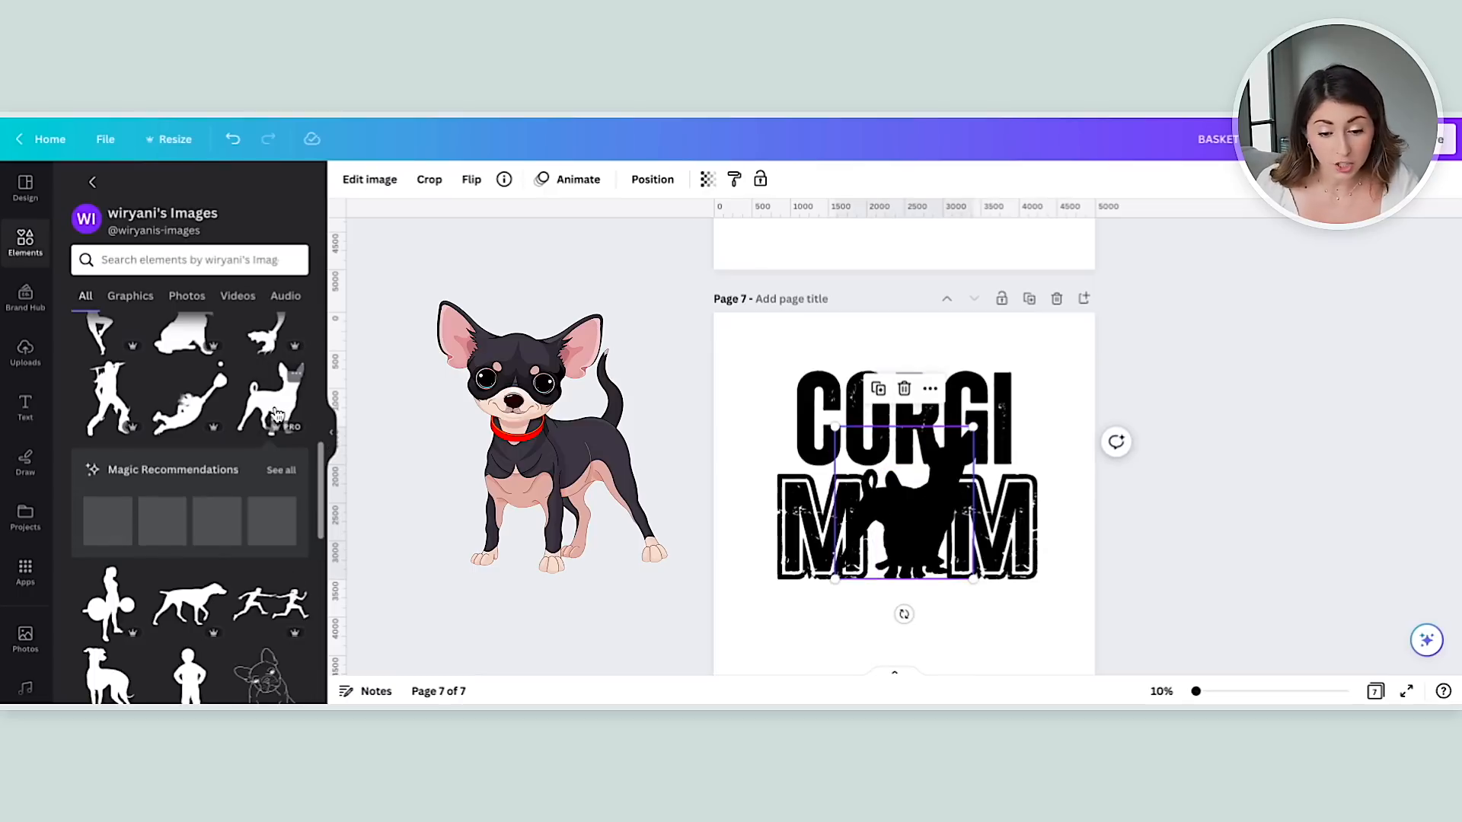
pyautogui.press('Delete')
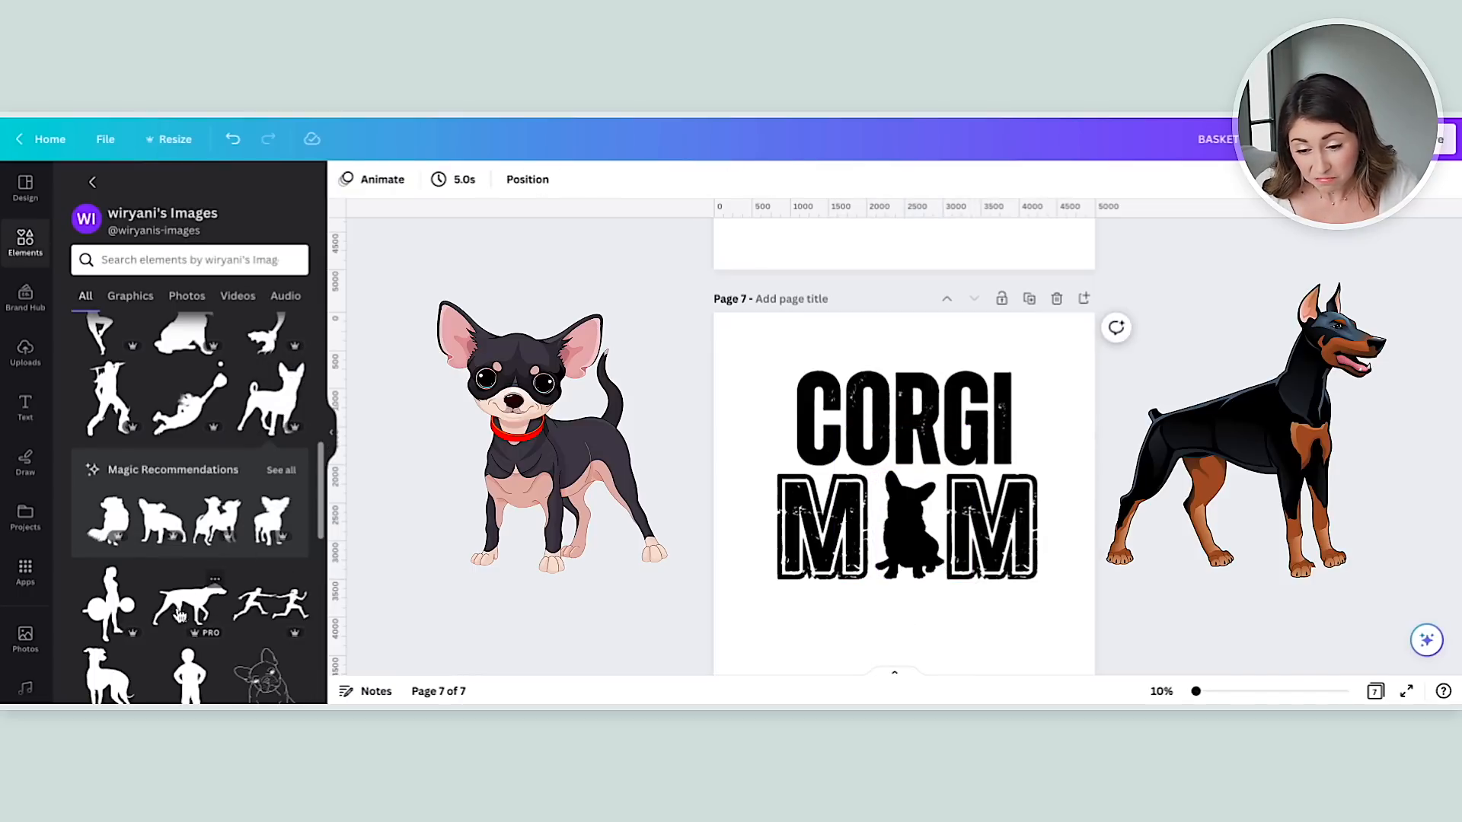
# Step: Look through more of the creator's silhouettes for other dog breeds in the same style
pyautogui.scroll(-5, 208, 511)
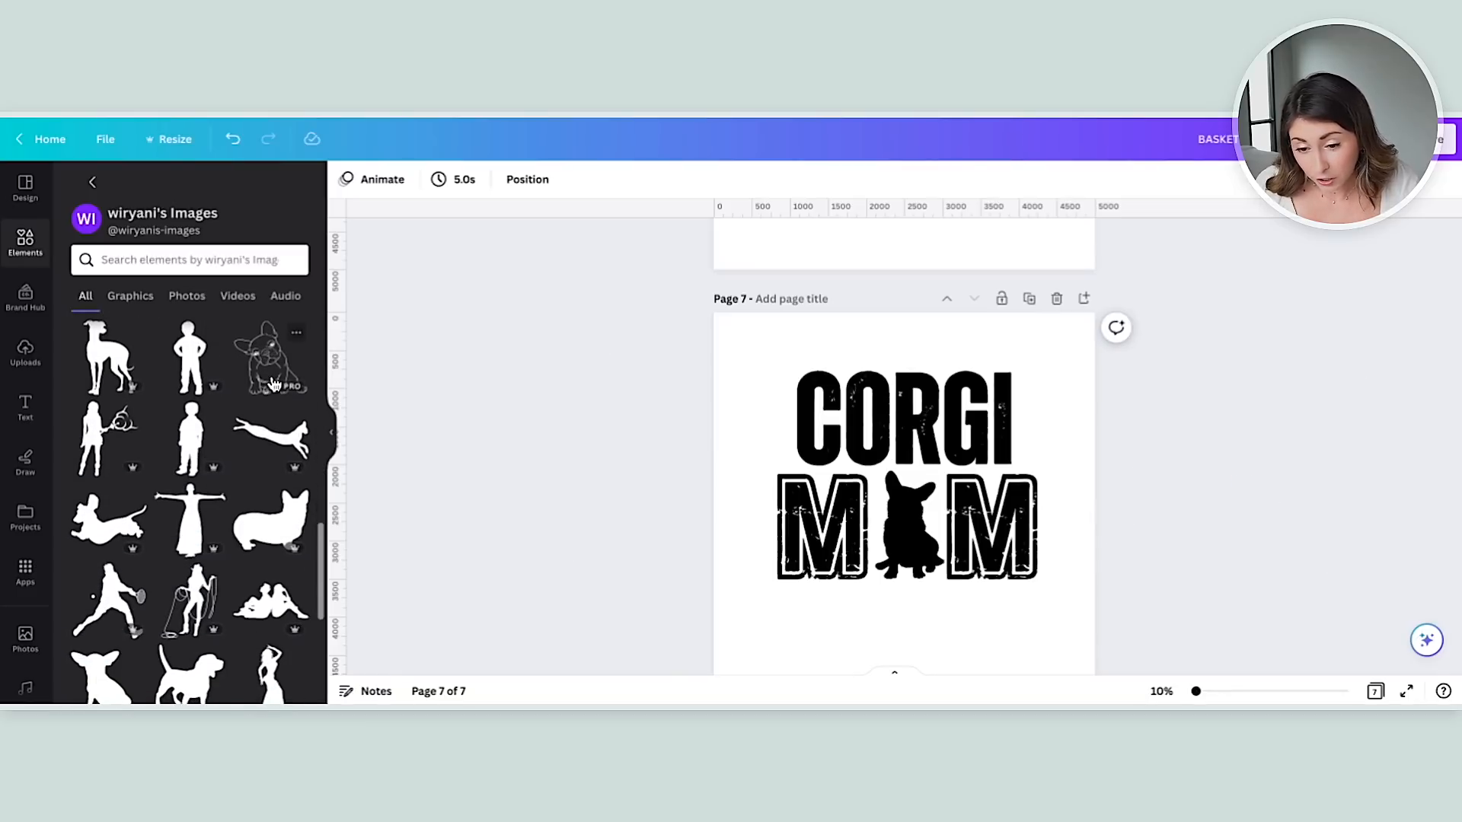
pyautogui.scroll(-2, 271, 381)
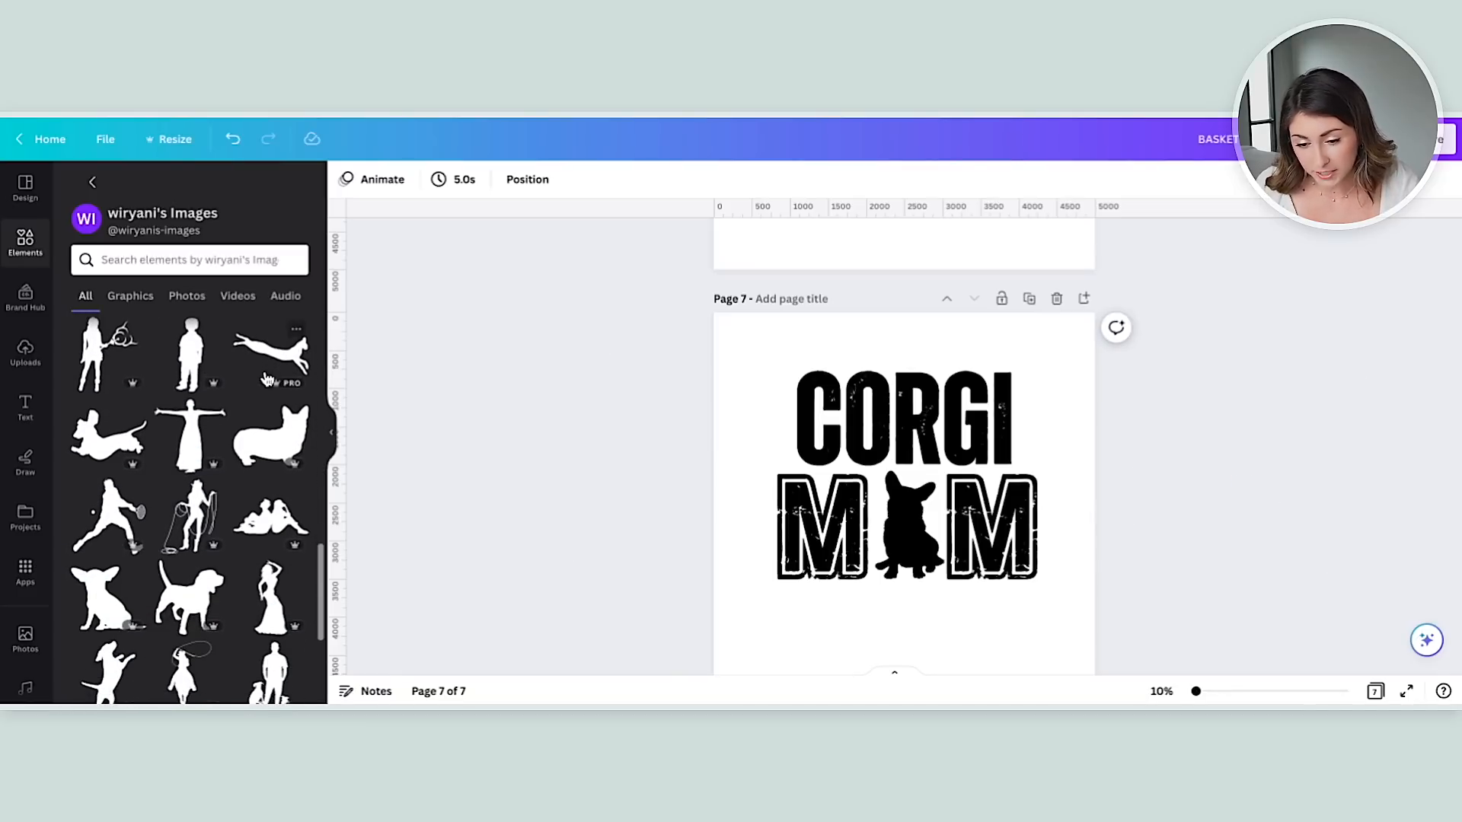
pyautogui.scroll(-1, 266, 379)
pyautogui.scroll(-1, 204, 379)
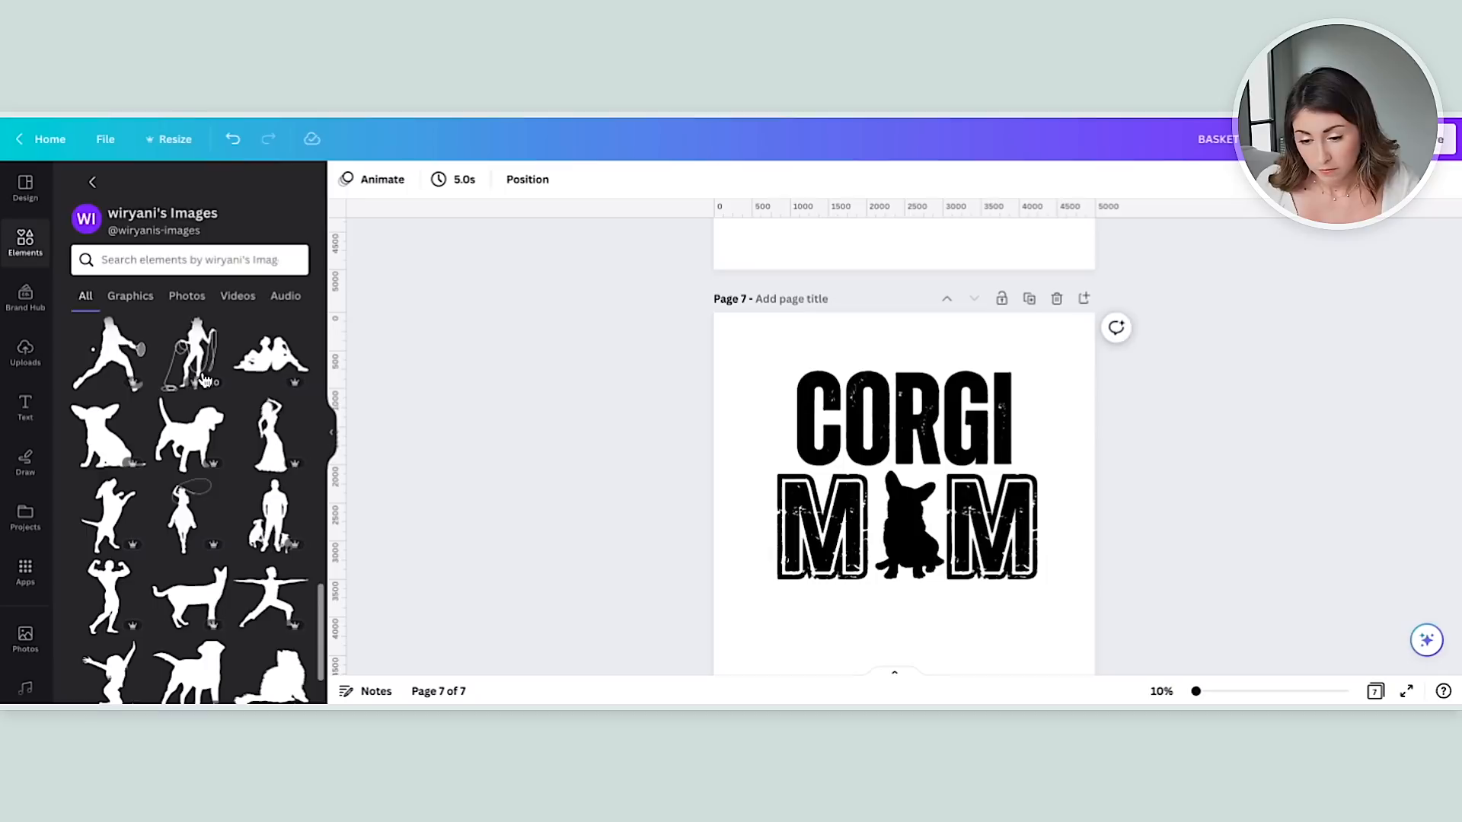
pyautogui.scroll(-1, 204, 378)
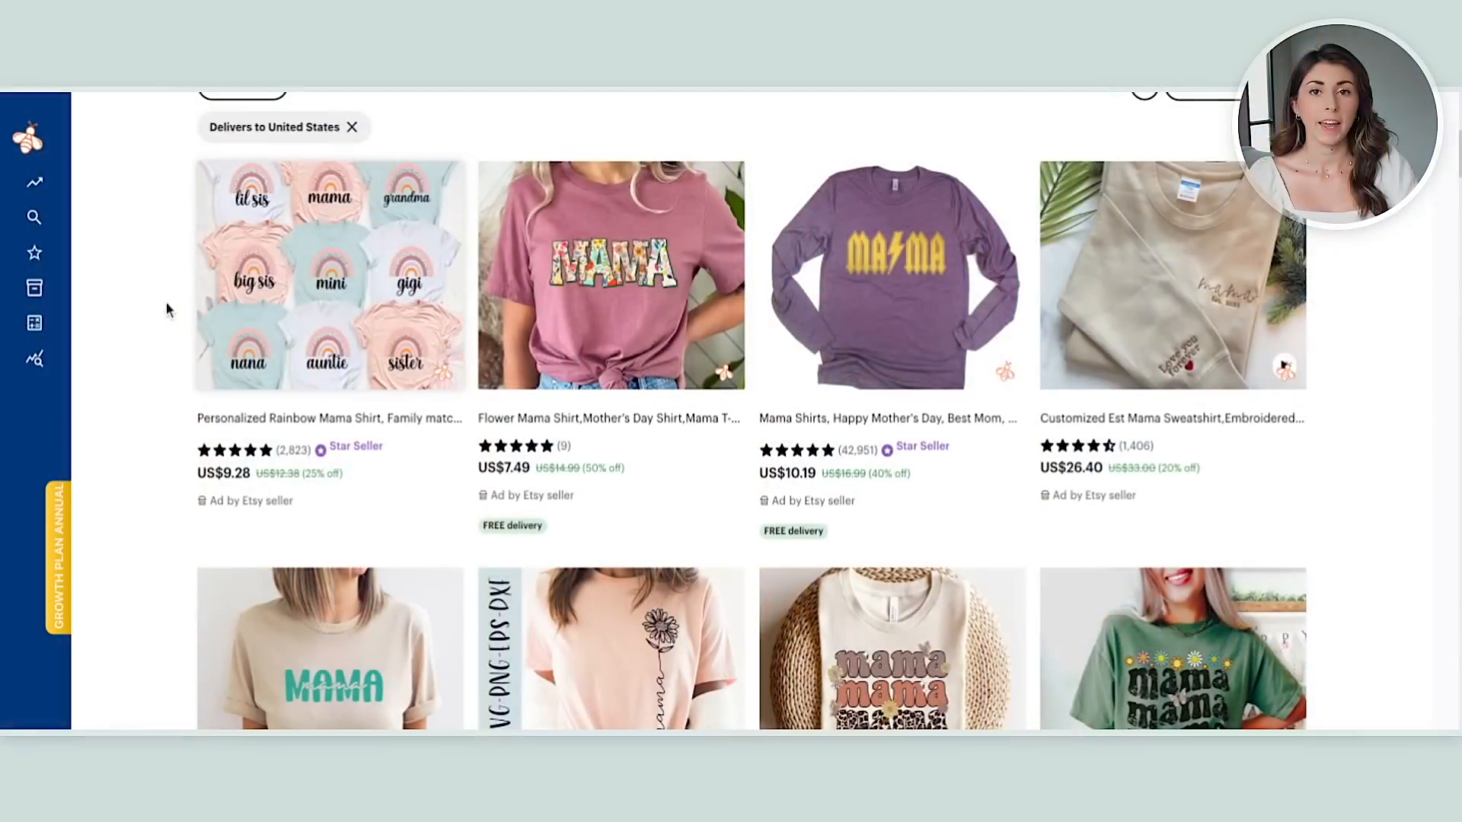
# Step: Switch to Etsy and examine the mama shirt listings for popular text-based designs and lettering styles
pyautogui.scroll(-5, 752, 411)
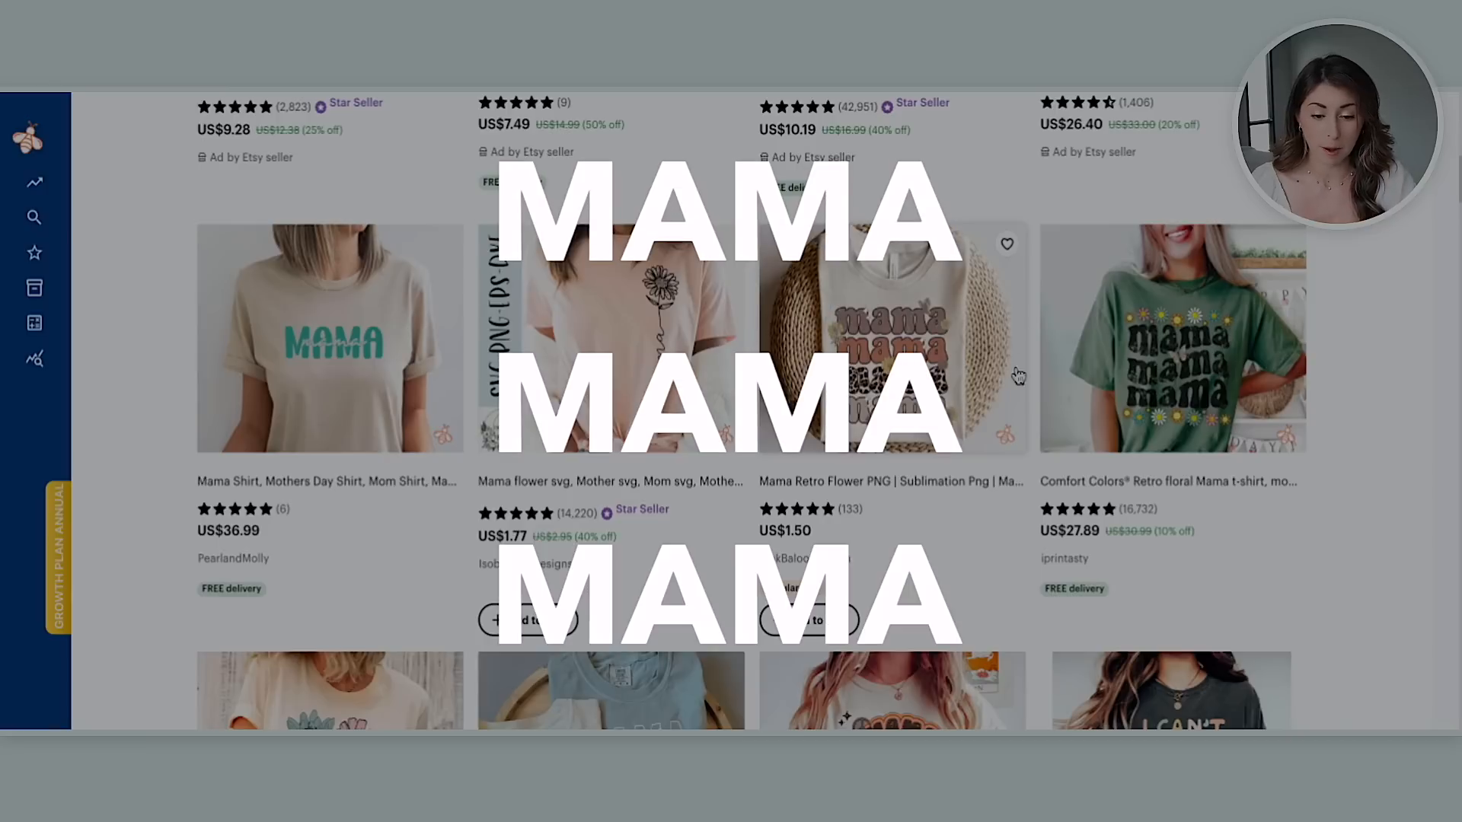
pyautogui.scroll(-1, 987, 358)
pyautogui.scroll(-2, 987, 357)
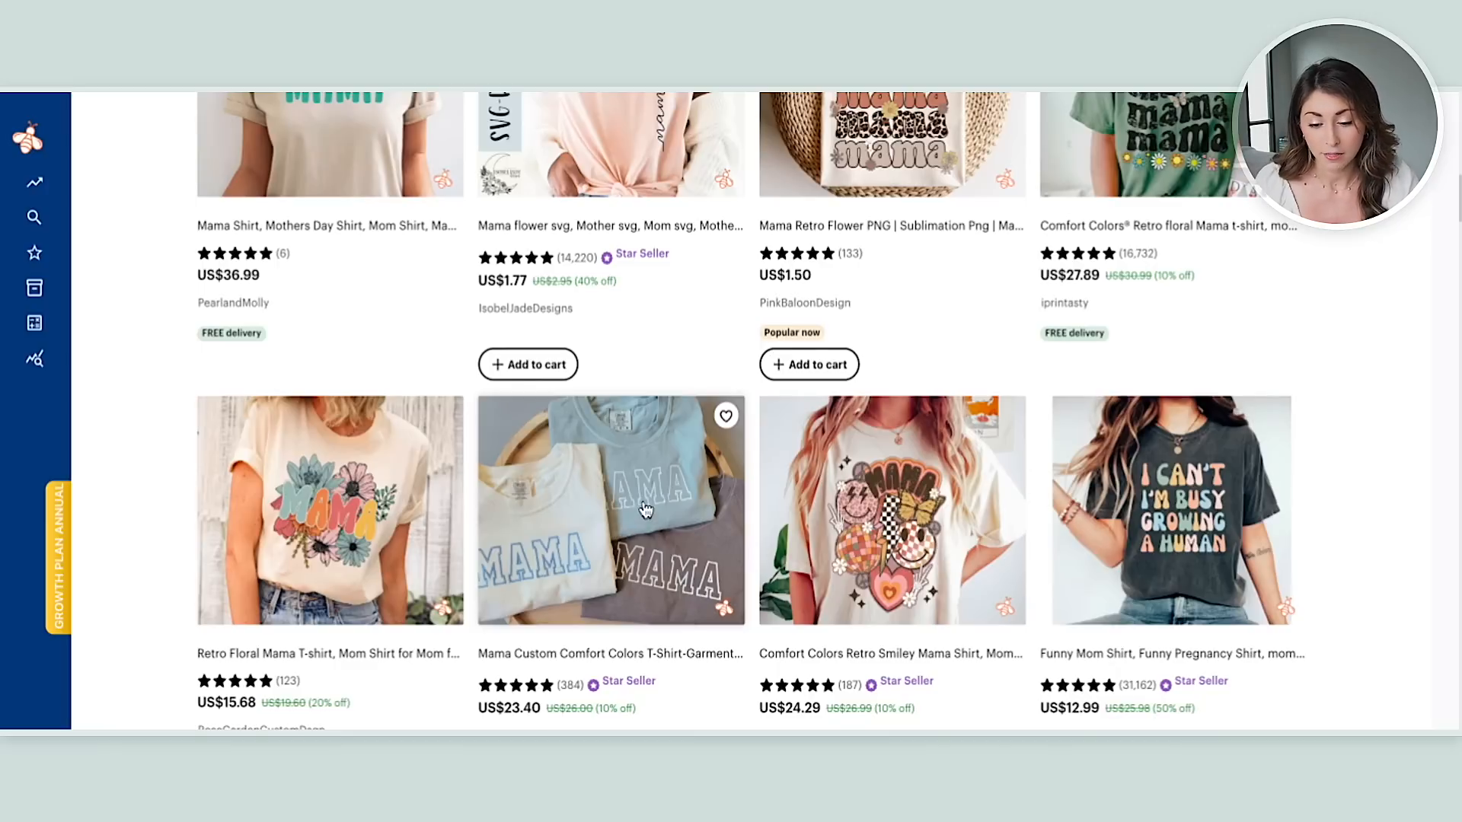
pyautogui.scroll(-1, 646, 510)
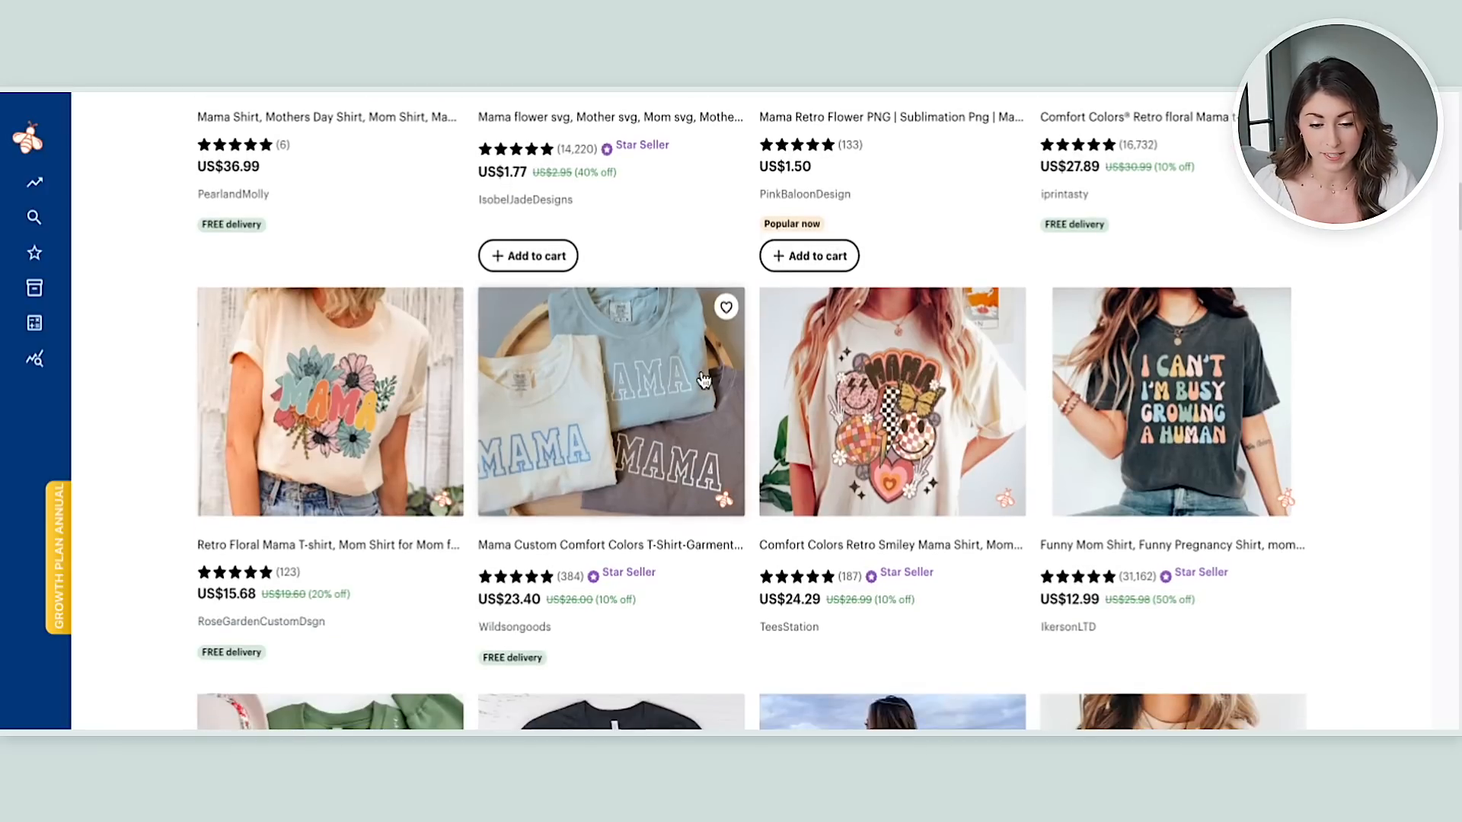
pyautogui.scroll(-2, 703, 380)
pyautogui.scroll(-2, 704, 380)
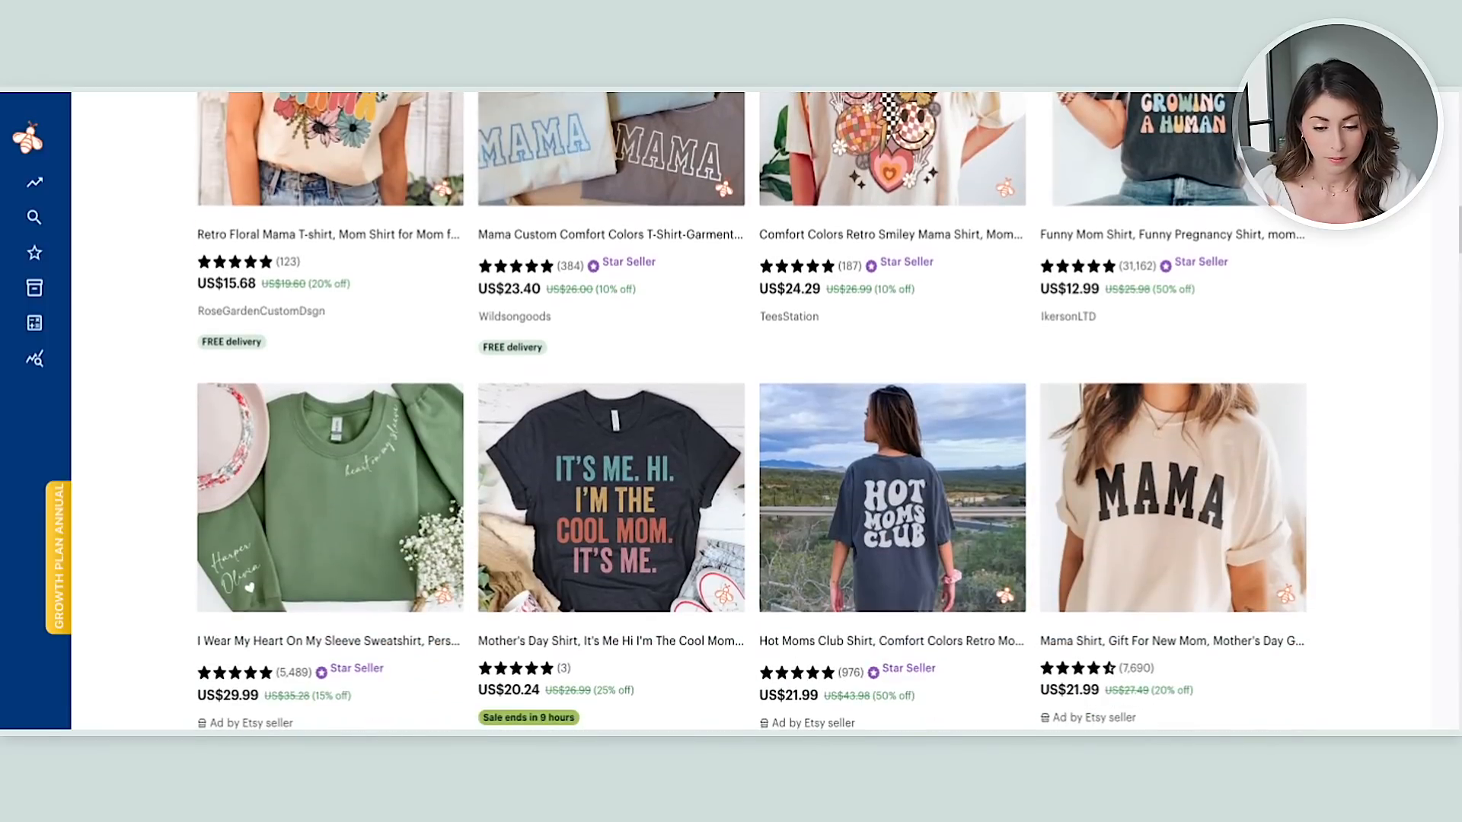
pyautogui.scroll(-1, 421, 461)
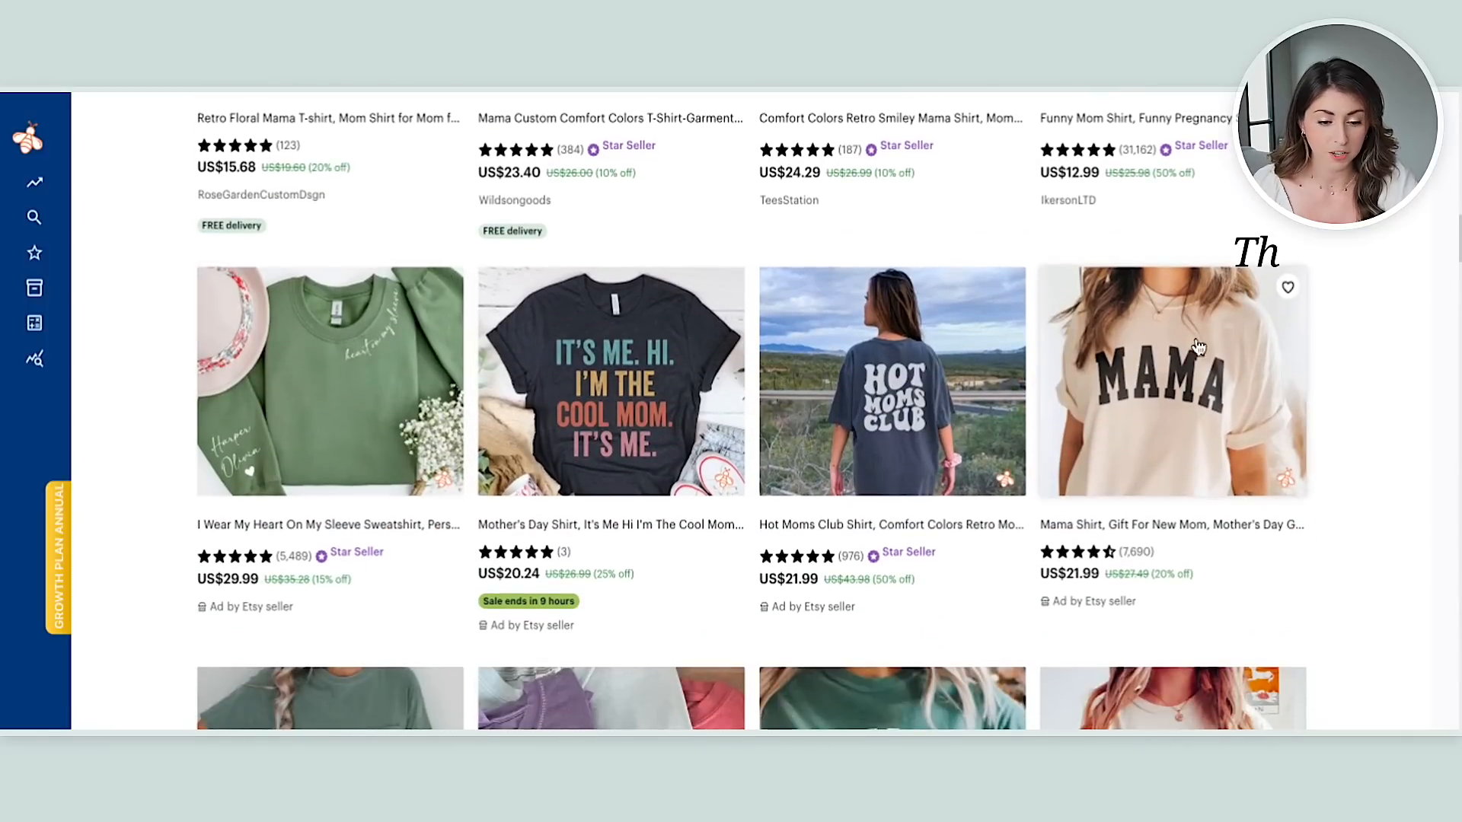